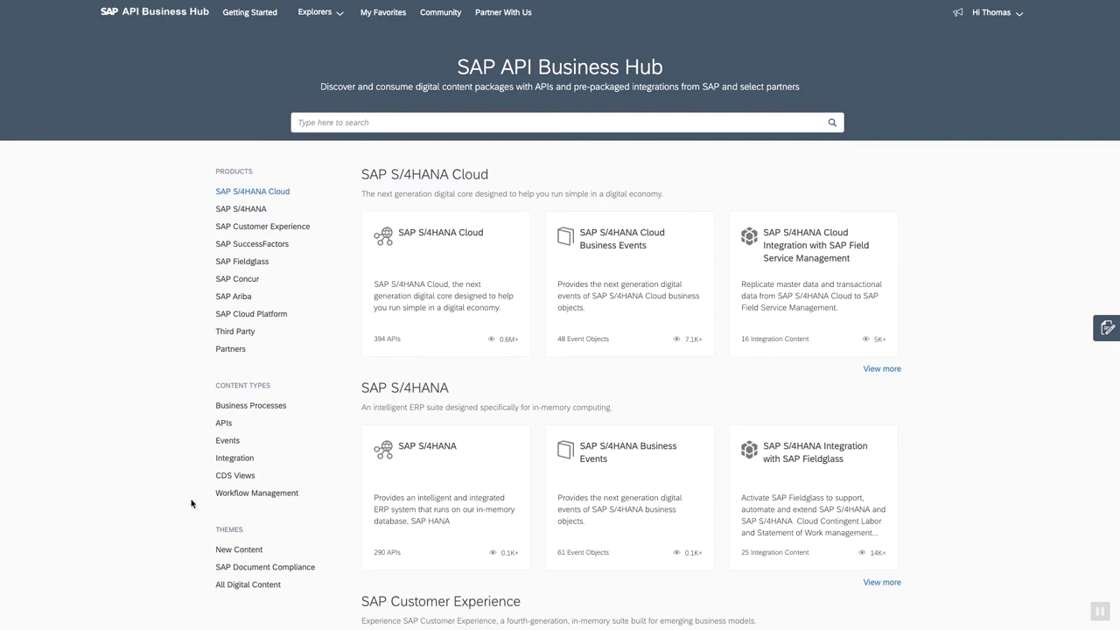
Show the full list of Workflow Management content in SAP API Business Hub.
{"action": "left_click", "coordinate": [259, 495]}
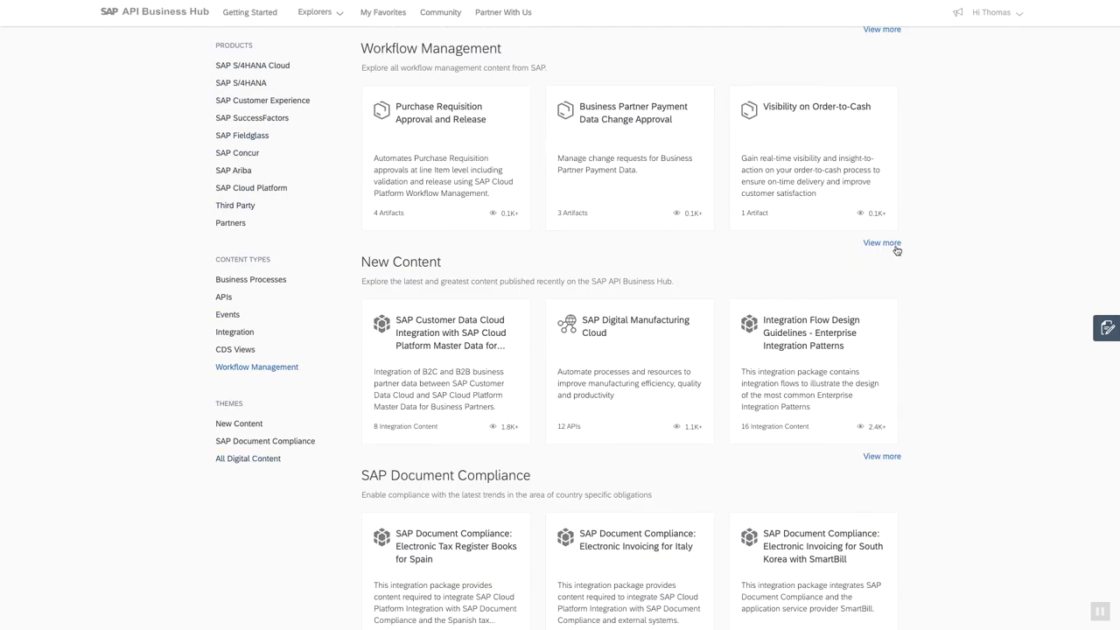
{"action": "left_click", "coordinate": [882, 243]}
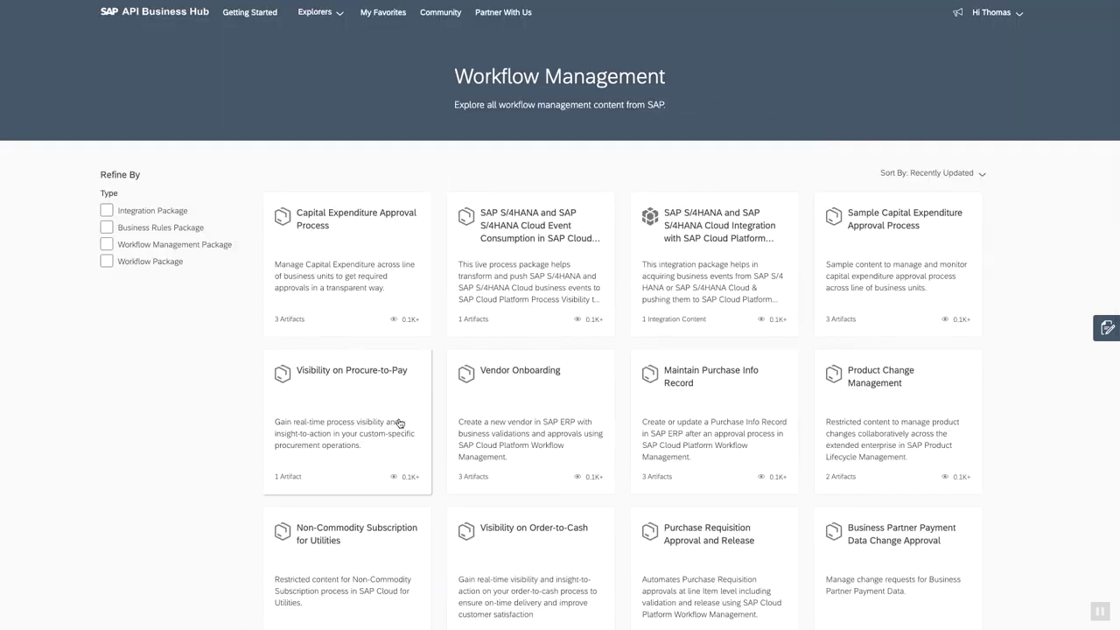
{"action": "scroll", "coordinate": [398, 424], "scroll_direction": "down", "scroll_amount": 5}
{"action": "scroll", "coordinate": [399, 423], "scroll_direction": "up", "scroll_amount": 4}
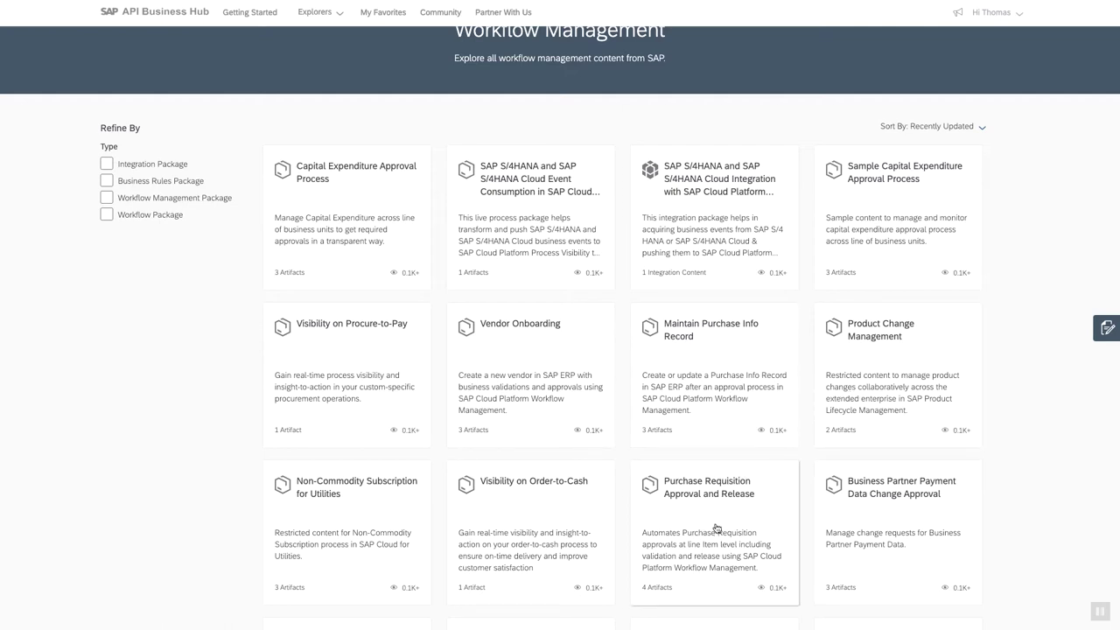
Find and open the Capital Expenditure Approval Process package card.
{"action": "scroll", "coordinate": [716, 528], "scroll_direction": "down", "scroll_amount": 1}
{"action": "scroll", "coordinate": [715, 528], "scroll_direction": "down", "scroll_amount": 2}
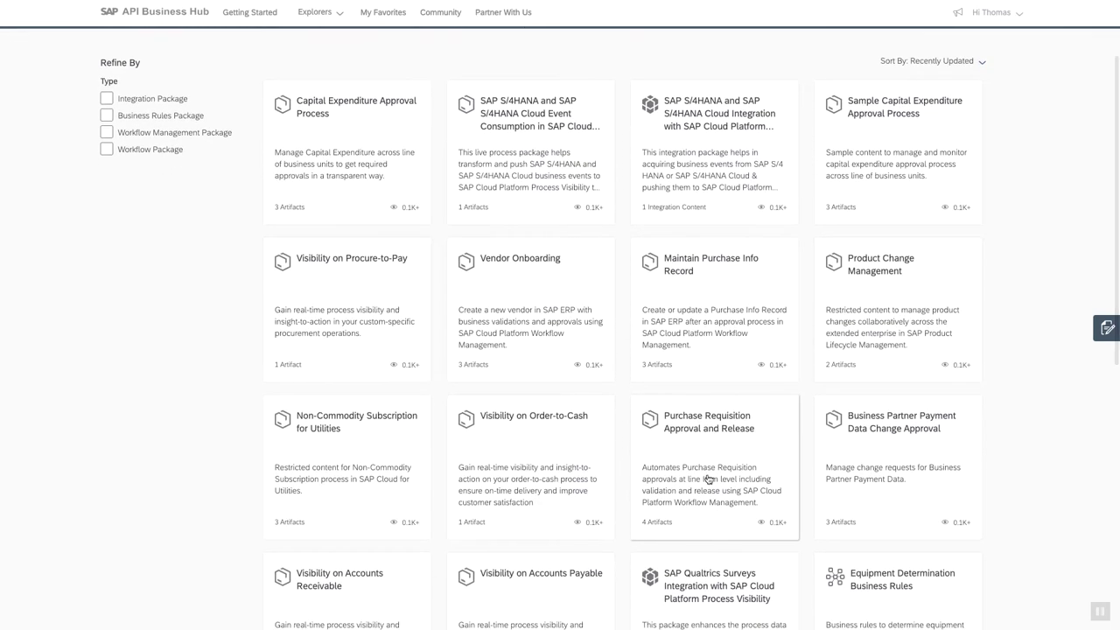
{"action": "scroll", "coordinate": [708, 478], "scroll_direction": "down", "scroll_amount": 1}
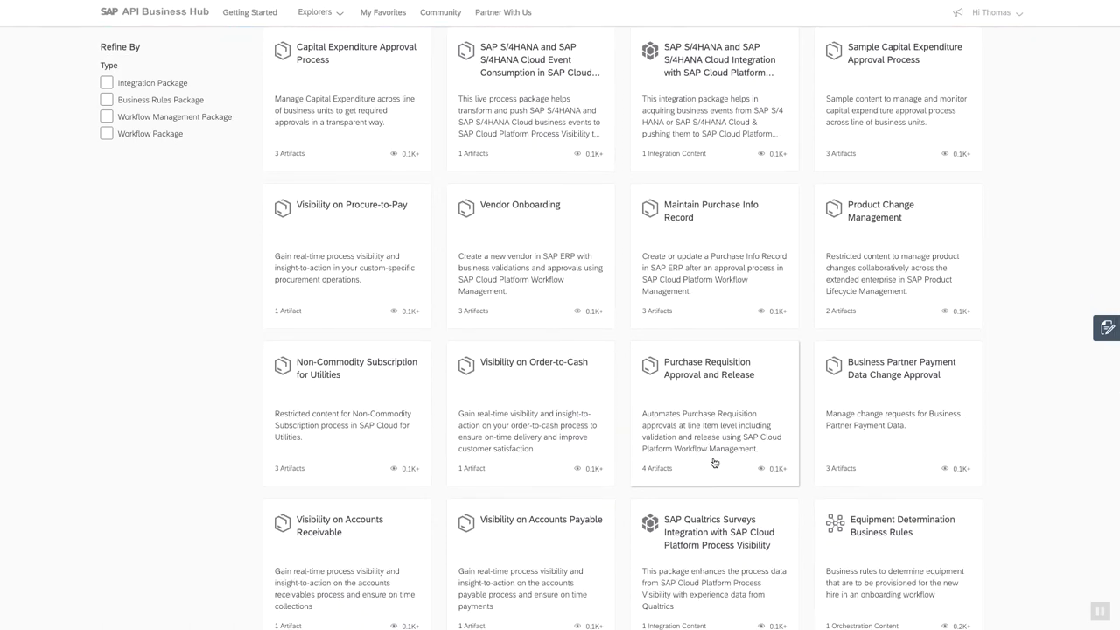
{"action": "scroll", "coordinate": [713, 463], "scroll_direction": "down", "scroll_amount": 1}
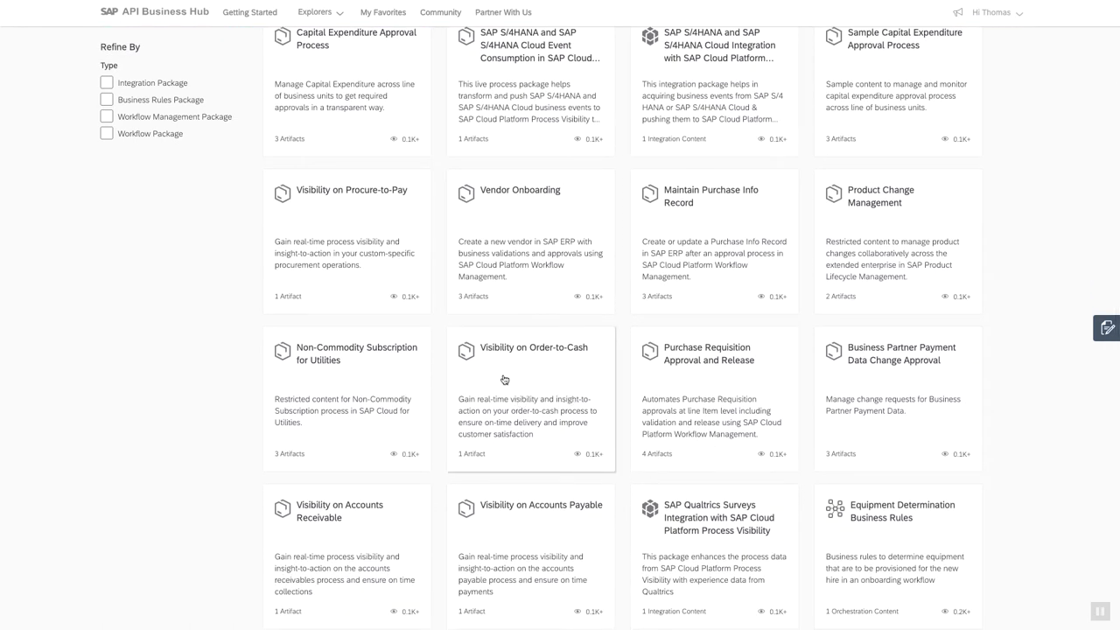
{"action": "scroll", "coordinate": [523, 405], "scroll_direction": "down", "scroll_amount": 1}
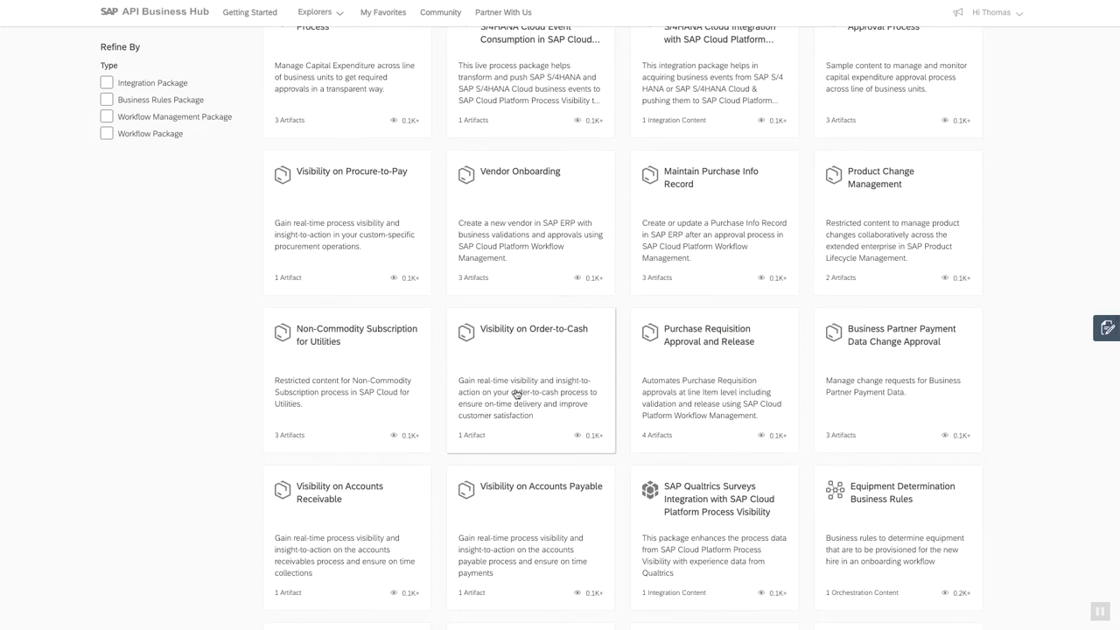
{"action": "scroll", "coordinate": [517, 394], "scroll_direction": "down", "scroll_amount": 2}
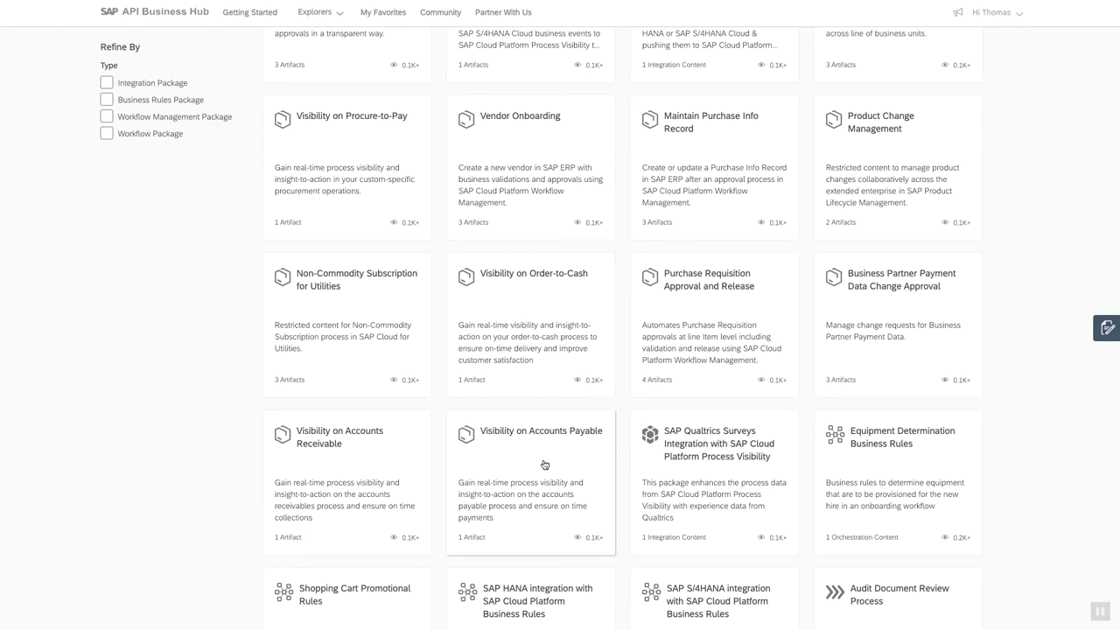
{"action": "scroll", "coordinate": [544, 464], "scroll_direction": "down", "scroll_amount": 3}
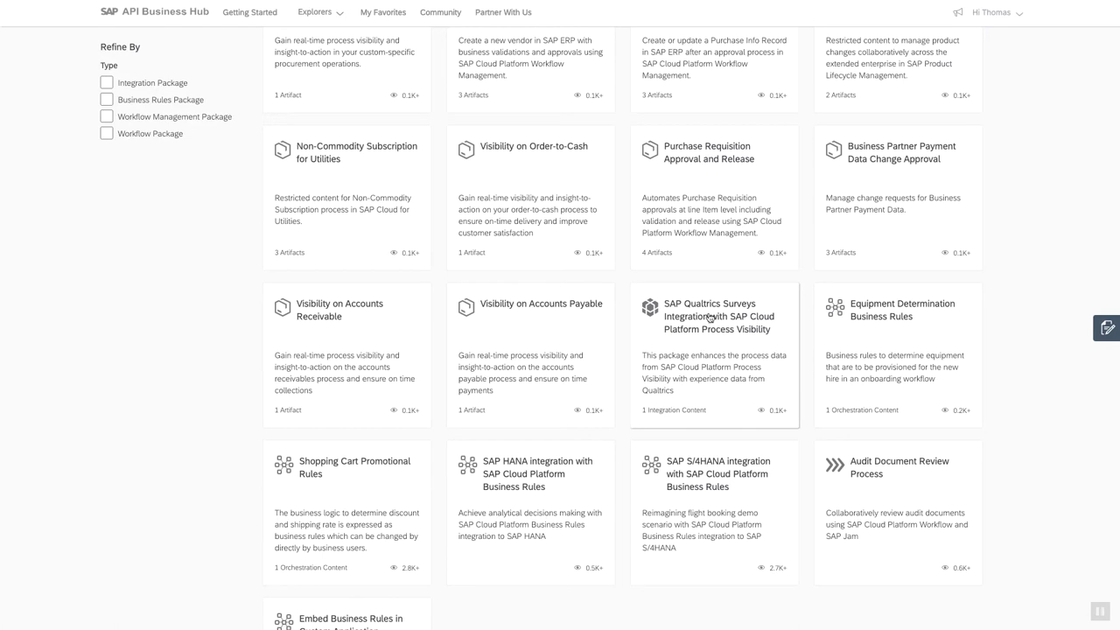
{"action": "scroll", "coordinate": [720, 333], "scroll_direction": "up", "scroll_amount": 3}
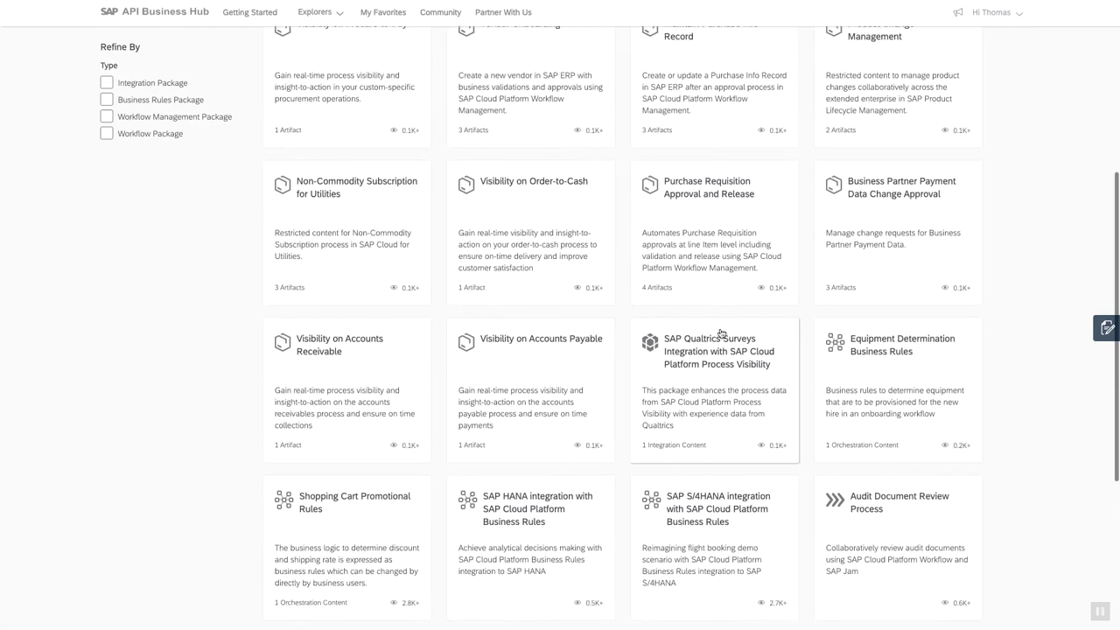
{"action": "scroll", "coordinate": [720, 332], "scroll_direction": "up", "scroll_amount": 1}
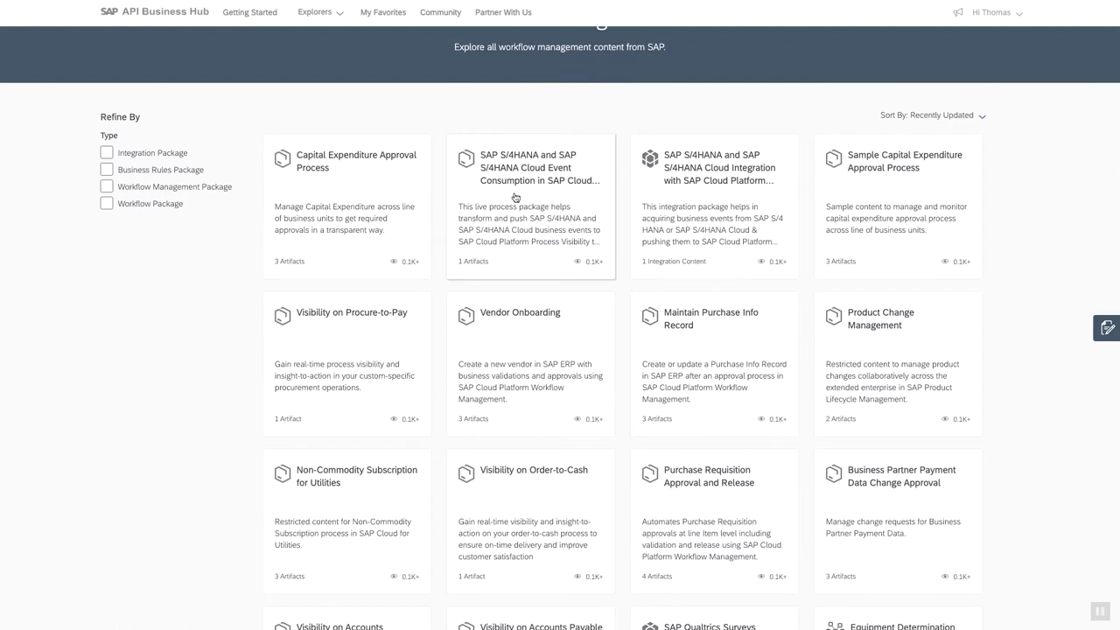
{"action": "scroll", "coordinate": [503, 219], "scroll_direction": "up", "scroll_amount": 1}
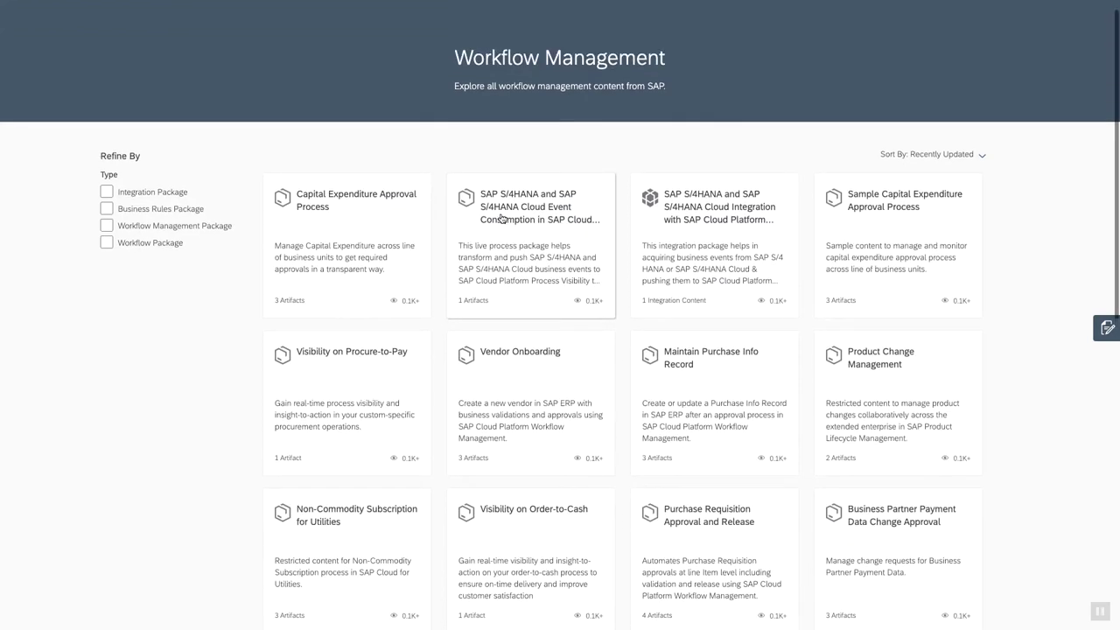
{"action": "left_click", "coordinate": [335, 224]}
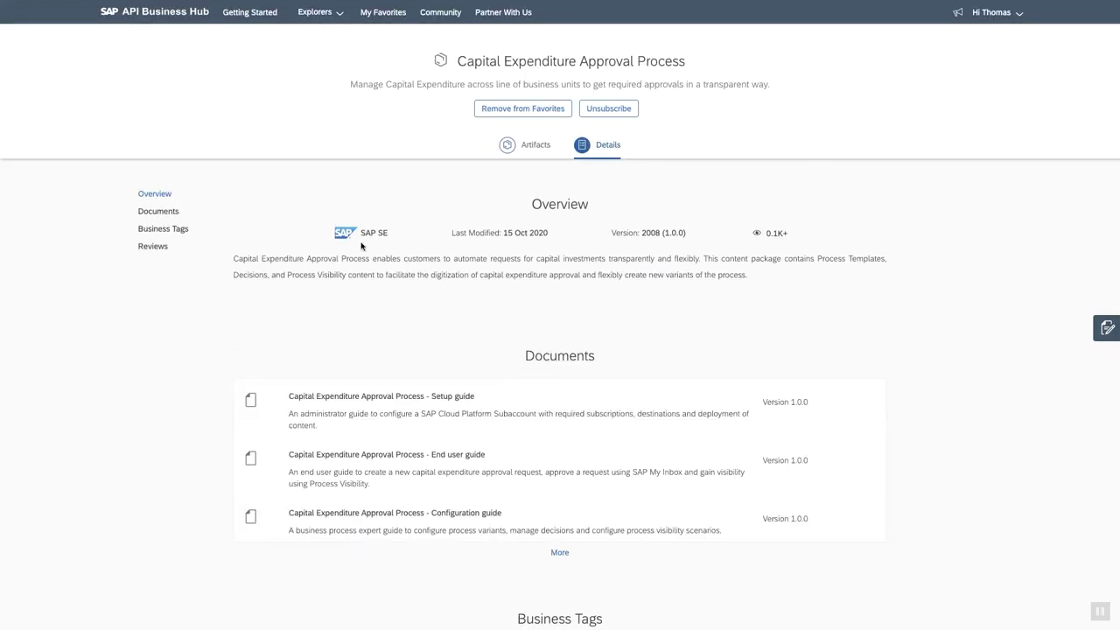
View the package's Capital Expenditure Approval visibility dashboard from its artifacts, then return to the artifact list.
{"action": "left_click", "coordinate": [526, 146]}
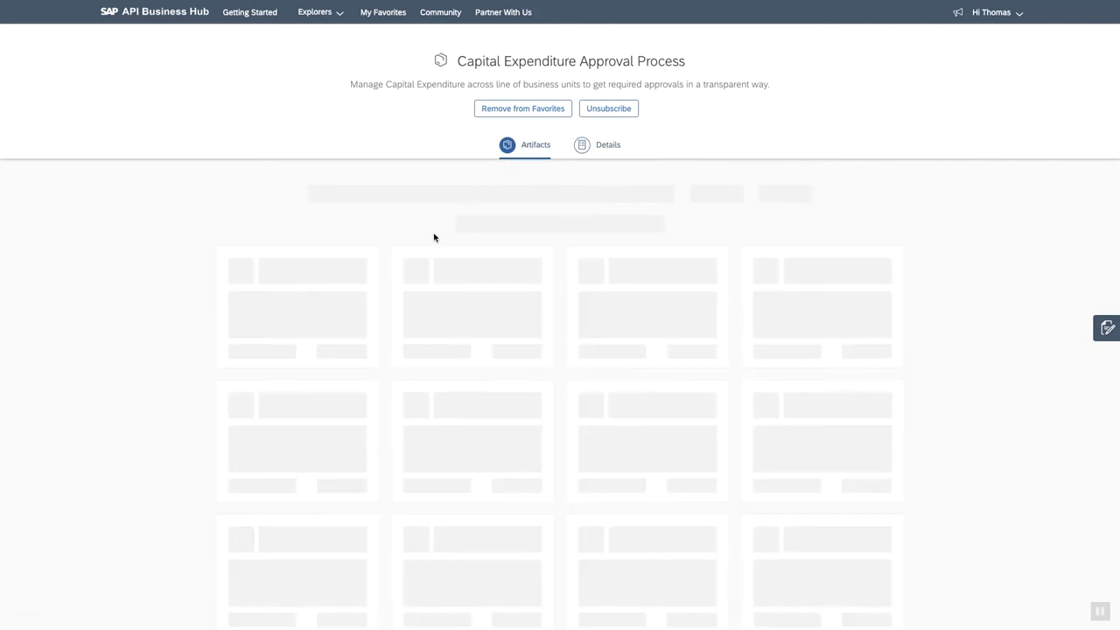
{"action": "left_click", "coordinate": [576, 249]}
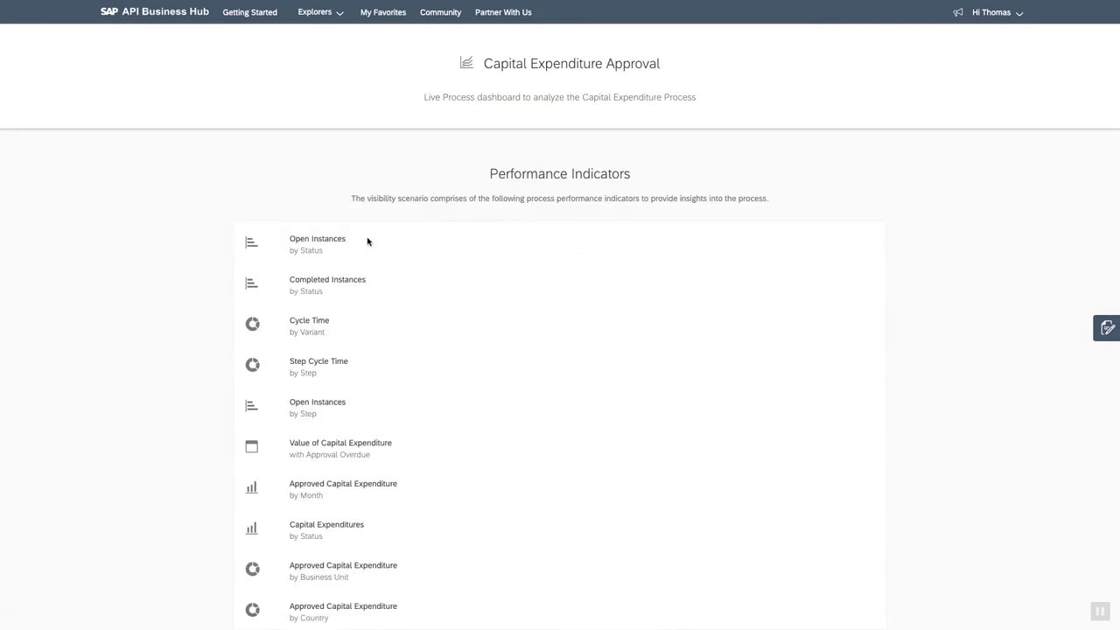
{"action": "scroll", "coordinate": [386, 306], "scroll_direction": "down", "scroll_amount": 3}
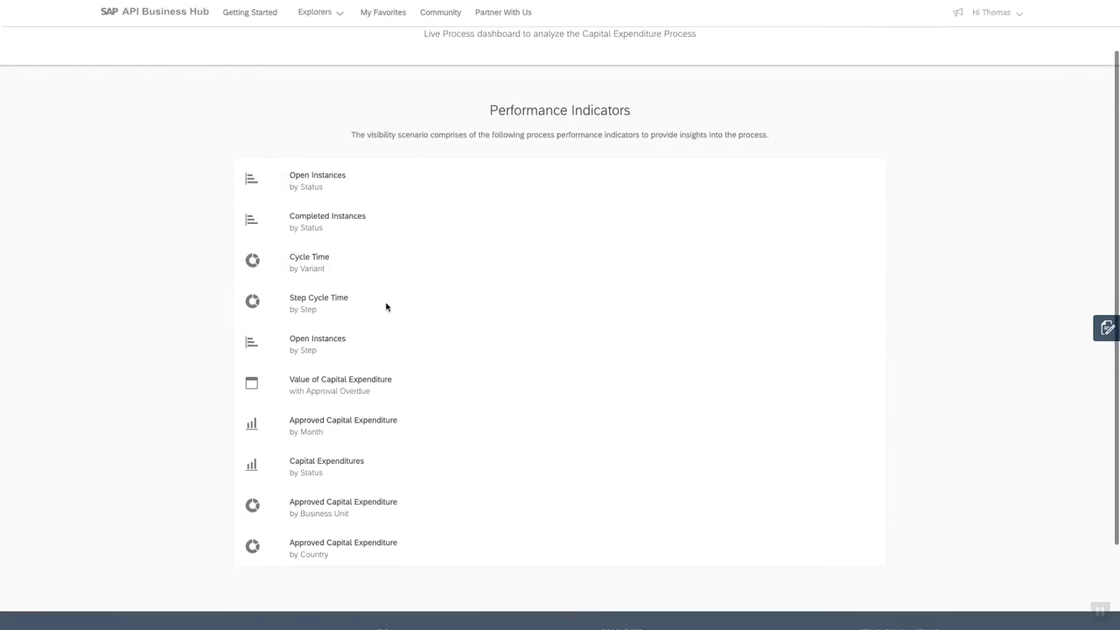
{"action": "right_click", "coordinate": [306, 49]}
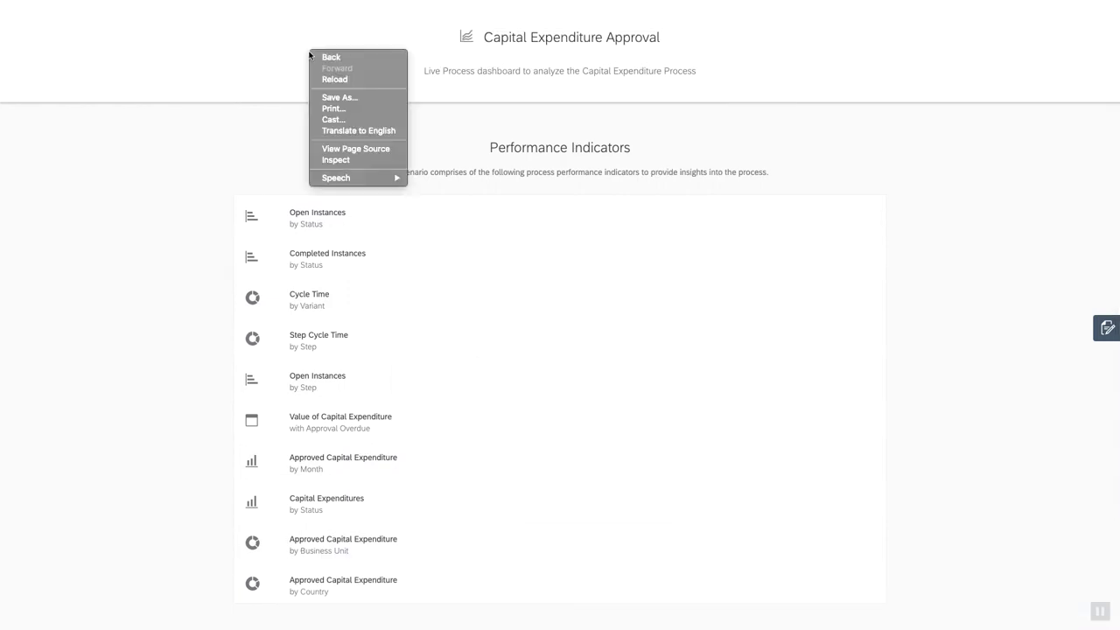
{"action": "left_click", "coordinate": [330, 61]}
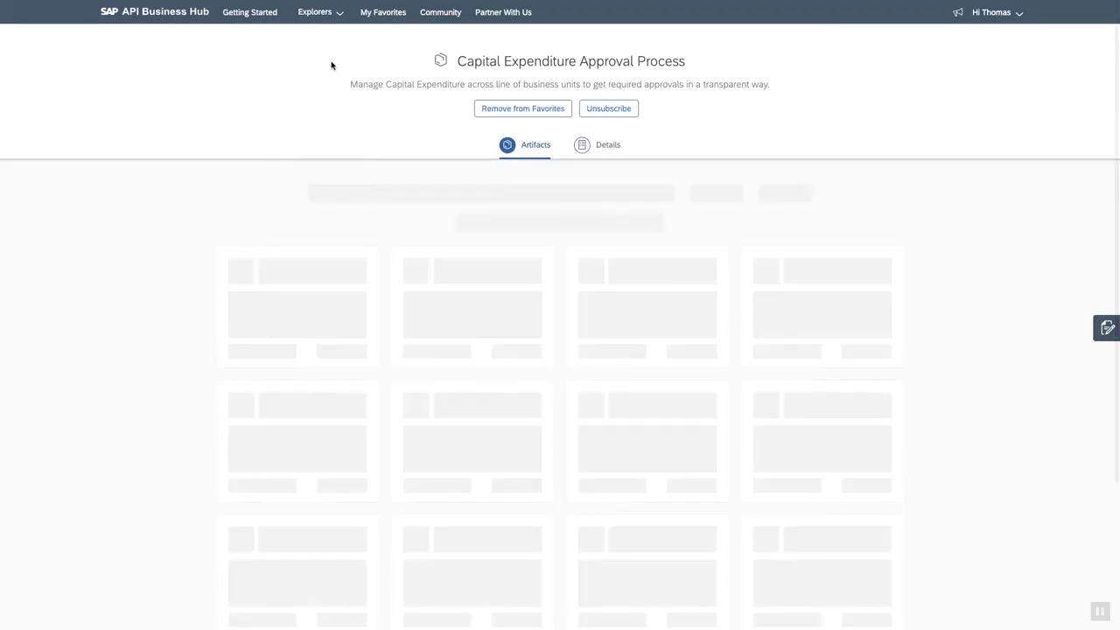
View the Capital Expenditure process variant and its steps, then go back to the Workflow Management list.
{"action": "left_click", "coordinate": [391, 249]}
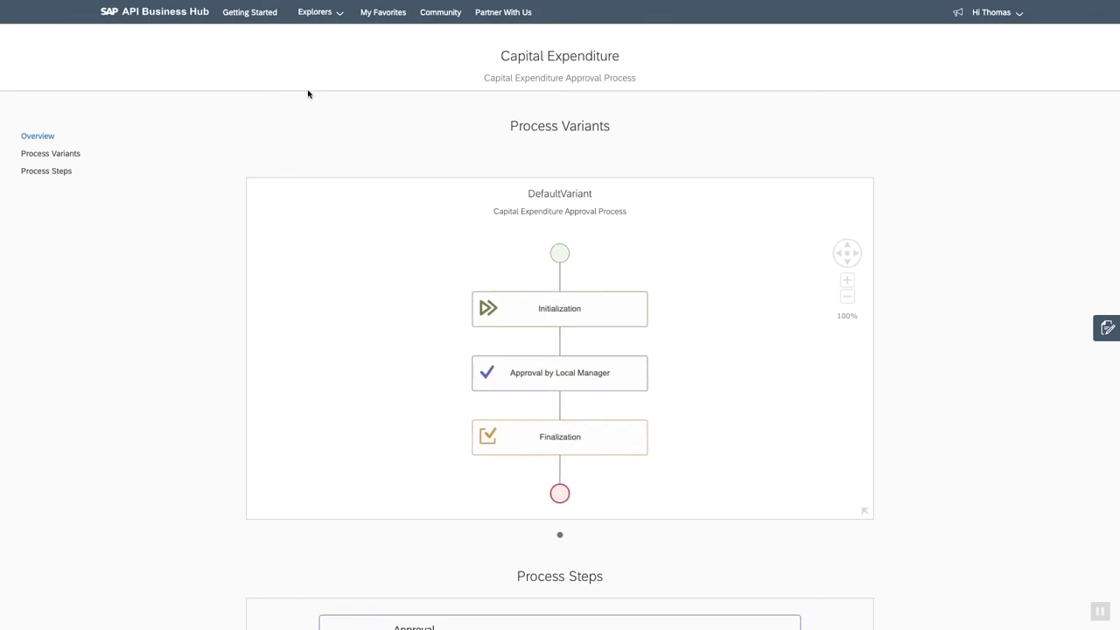
{"action": "right_click", "coordinate": [281, 56]}
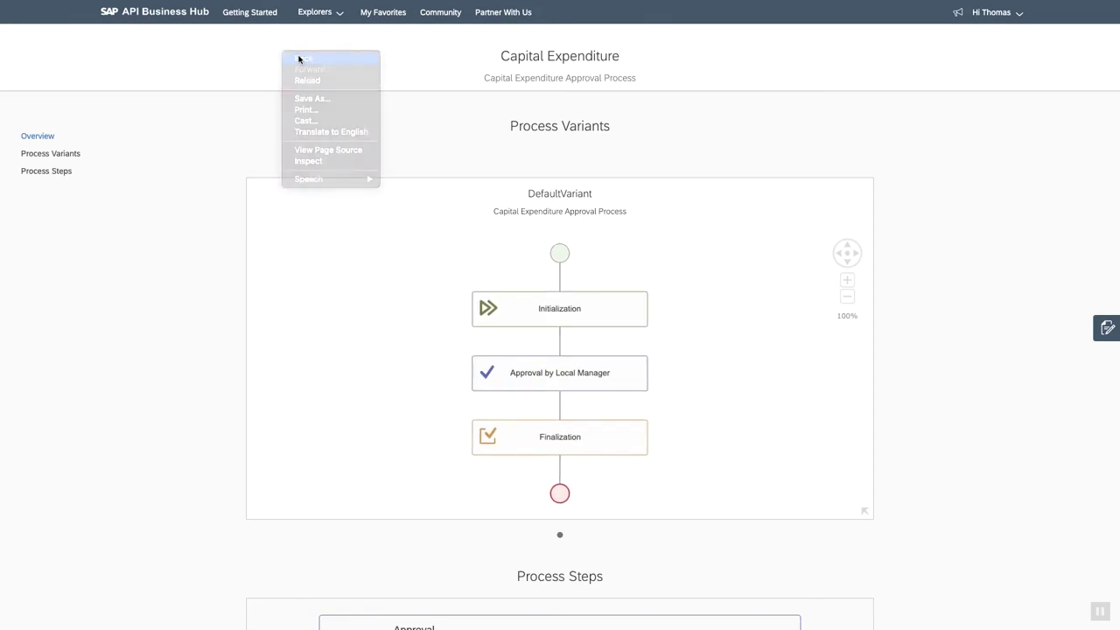
{"action": "left_click", "coordinate": [298, 58]}
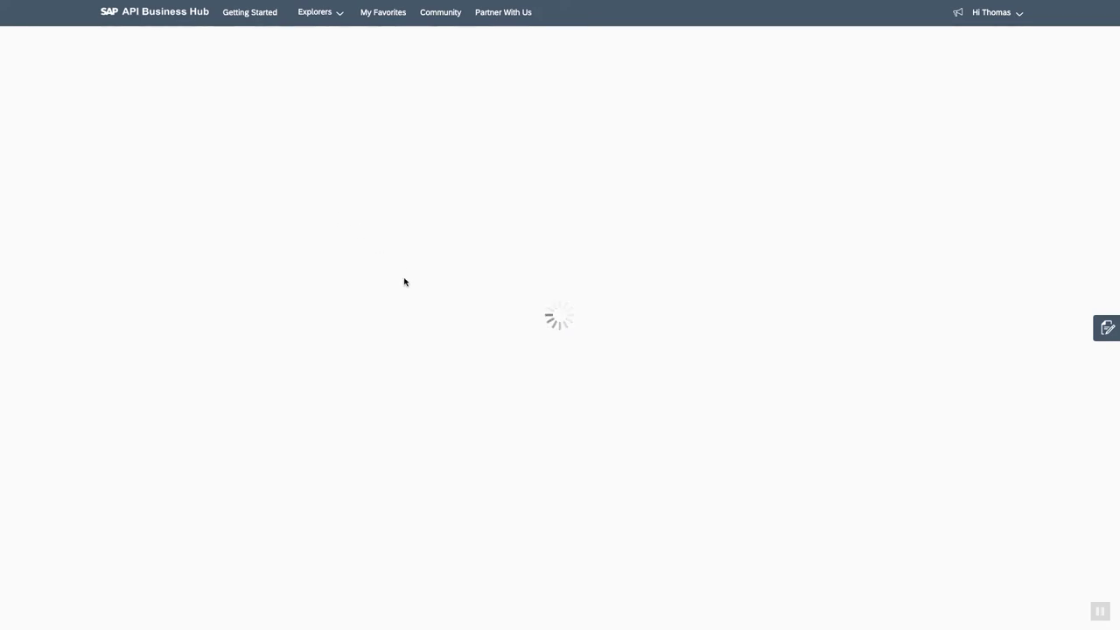
{"action": "right_click", "coordinate": [256, 102]}
{"action": "left_click", "coordinate": [264, 103]}
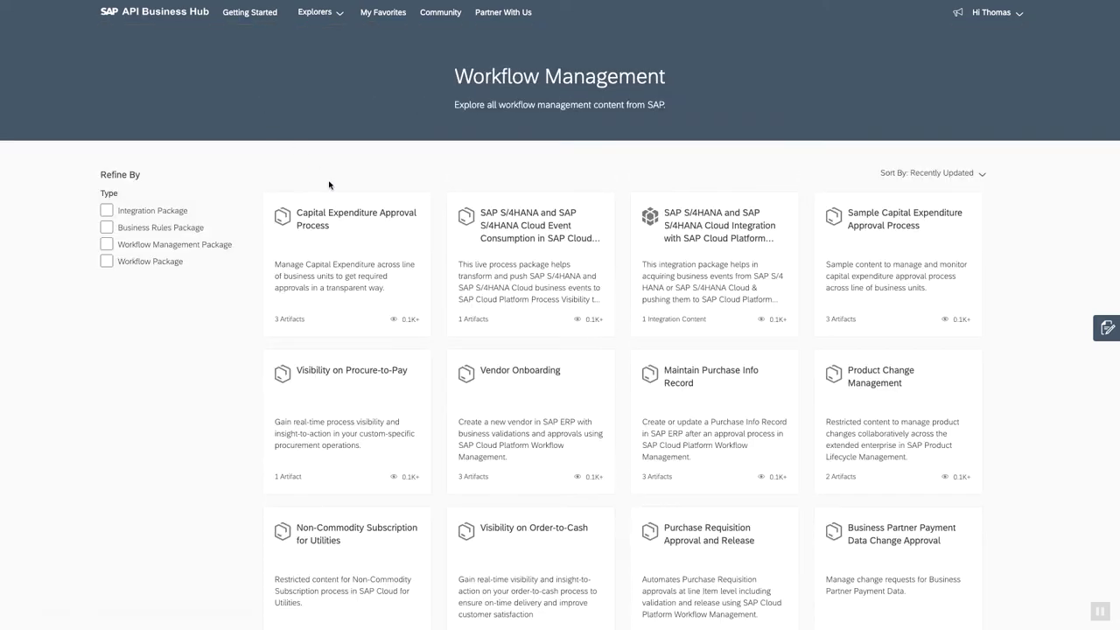
Reopen the Capital Expenditure Approval Process package and expand its documents list to show the github link.
{"action": "left_click", "coordinate": [373, 236]}
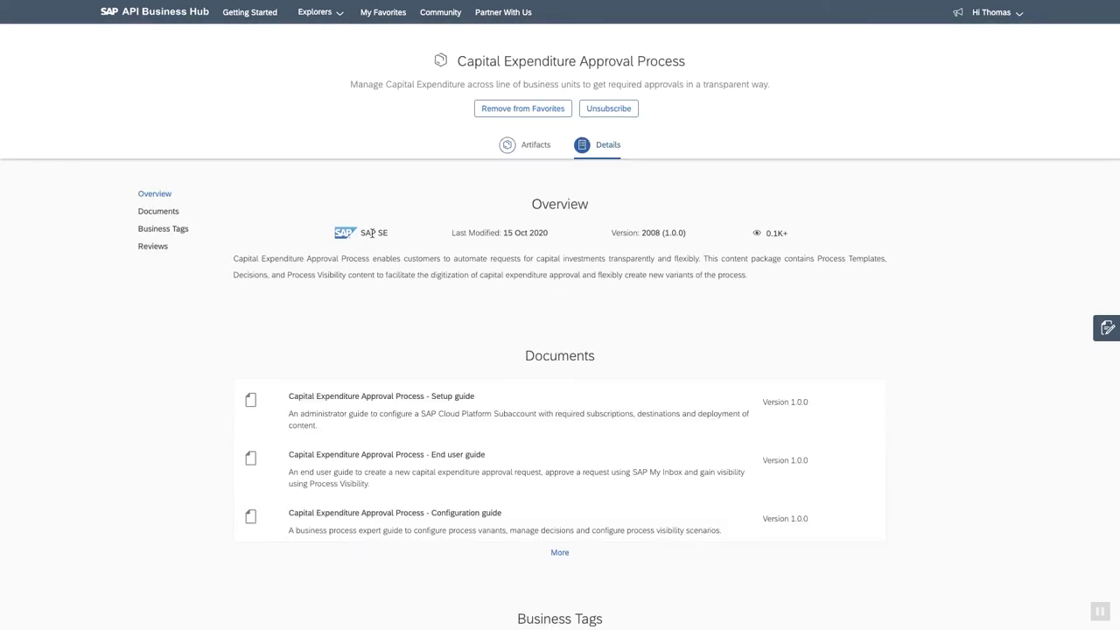
{"action": "left_click", "coordinate": [567, 555]}
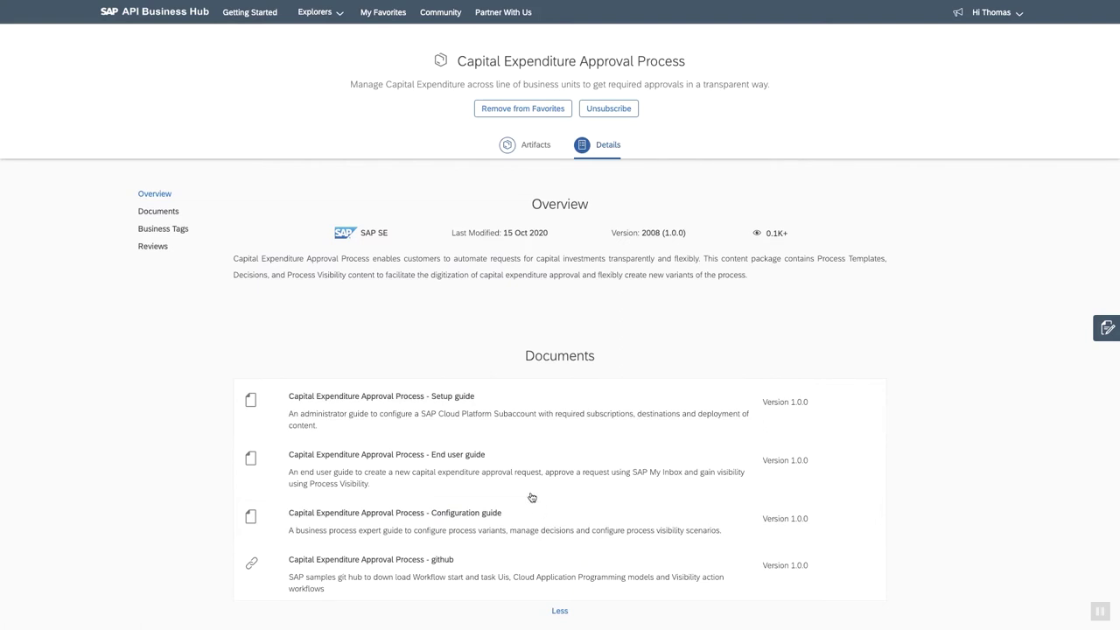
{"action": "scroll", "coordinate": [530, 497], "scroll_direction": "down", "scroll_amount": 2}
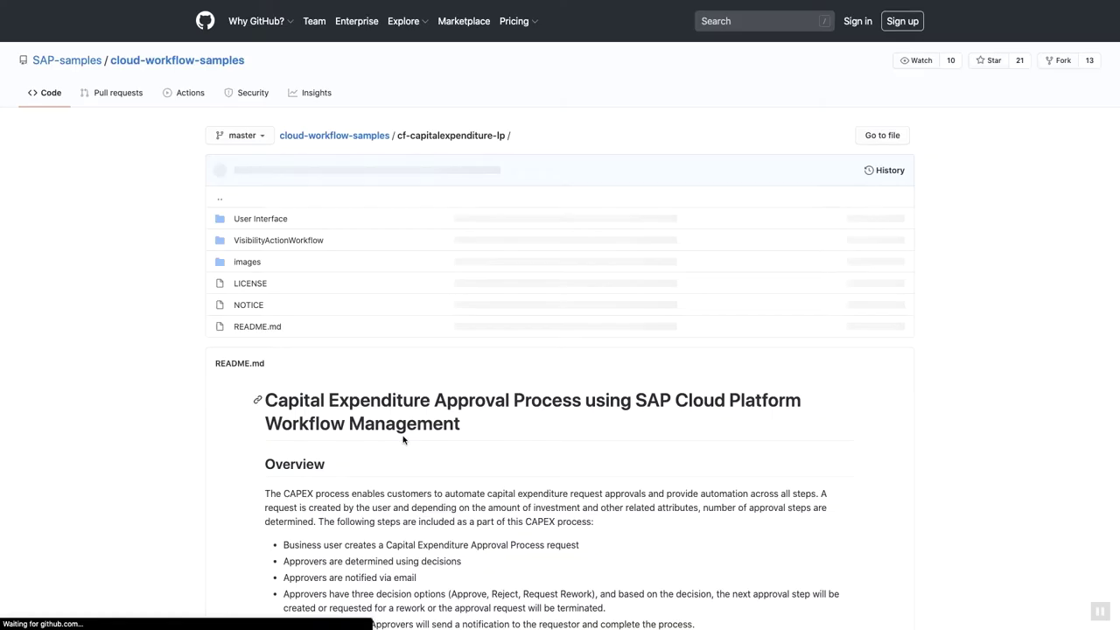
Skim the cf-capitalexpenditure-lp README on GitHub, then bring up the overview of open windows.
{"action": "scroll", "coordinate": [403, 439], "scroll_direction": "down", "scroll_amount": 1}
{"action": "scroll", "coordinate": [403, 439], "scroll_direction": "down", "scroll_amount": 10}
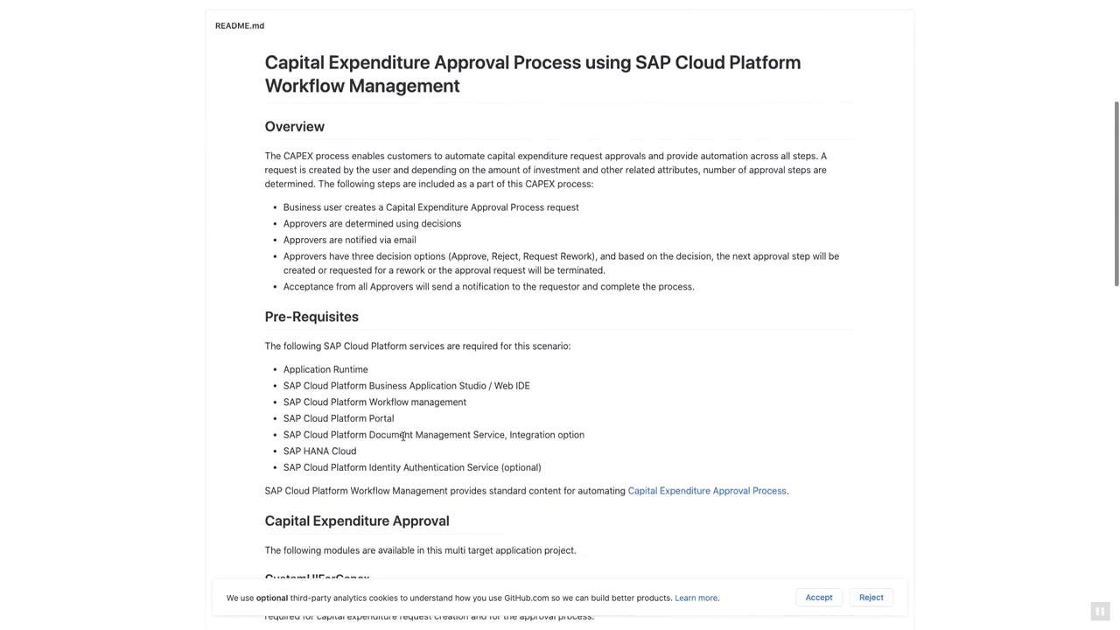
{"action": "scroll", "coordinate": [403, 439], "scroll_direction": "up", "scroll_amount": 5}
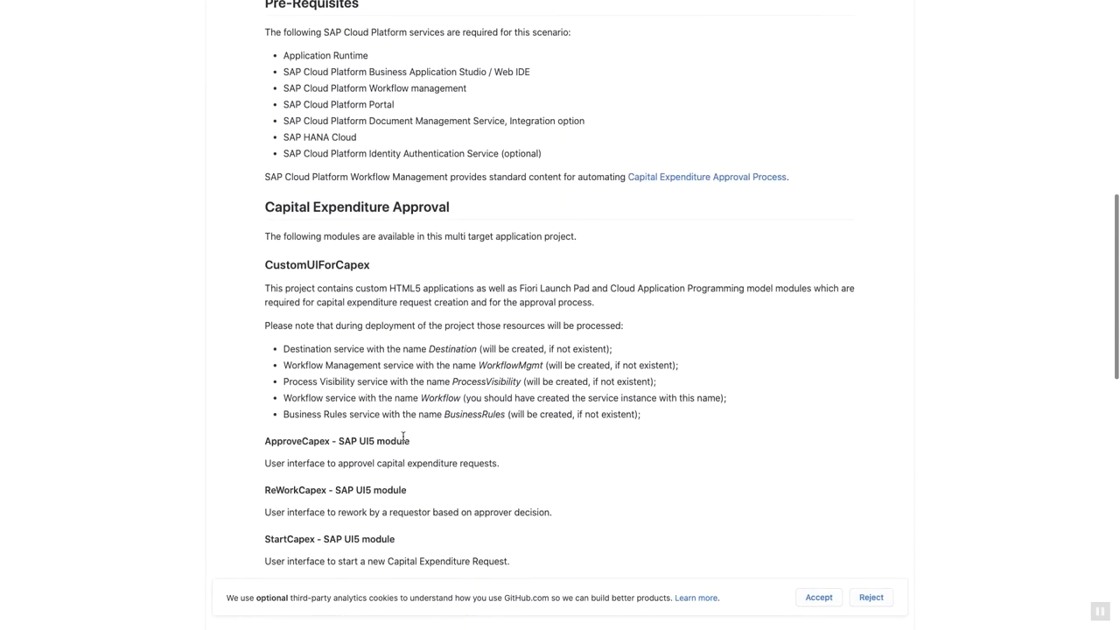
{"action": "scroll", "coordinate": [403, 439], "scroll_direction": "up", "scroll_amount": 7}
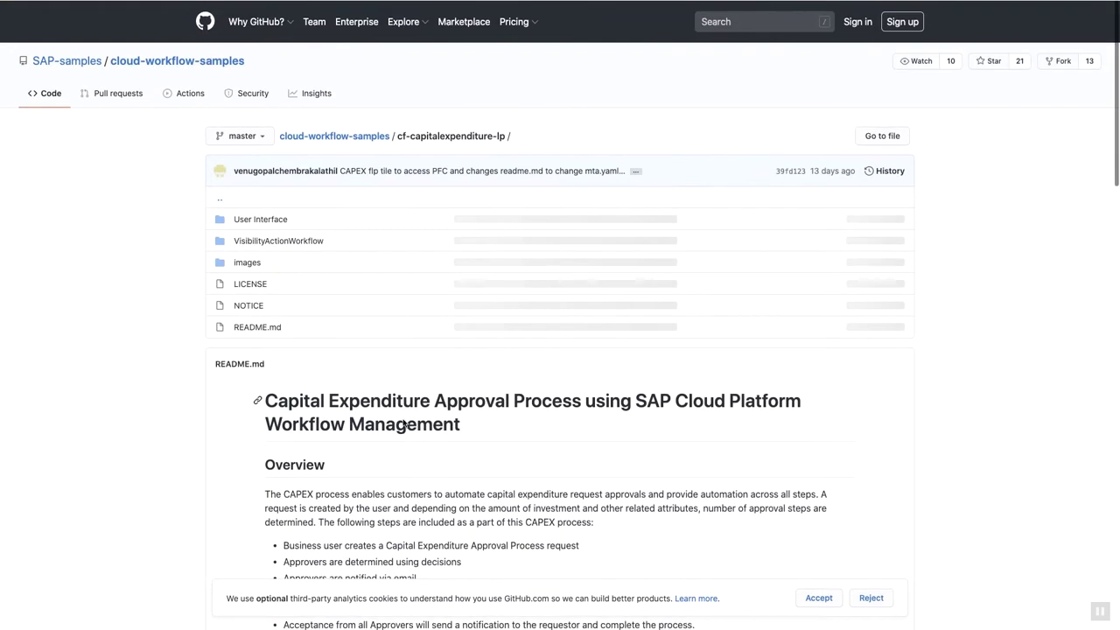
{"action": "key", "text": "ctrl+Up"}
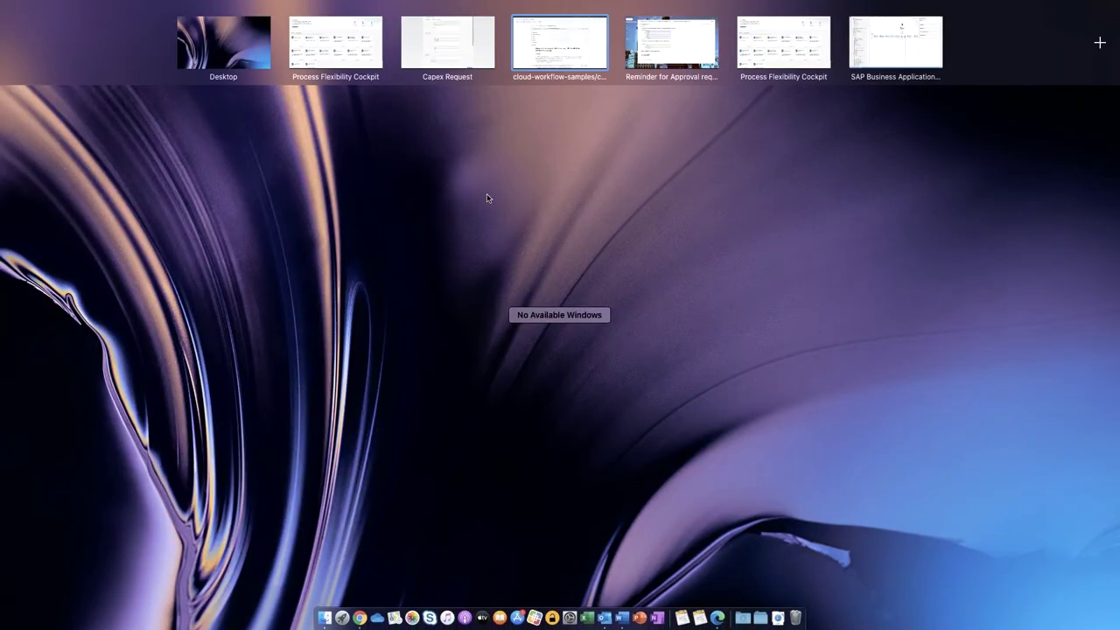
In the Process Flexibility Cockpit, glance at Discover Packages, then open Capital Expenditure Approval Process's Process Variants.
{"action": "left_click", "coordinate": [342, 42]}
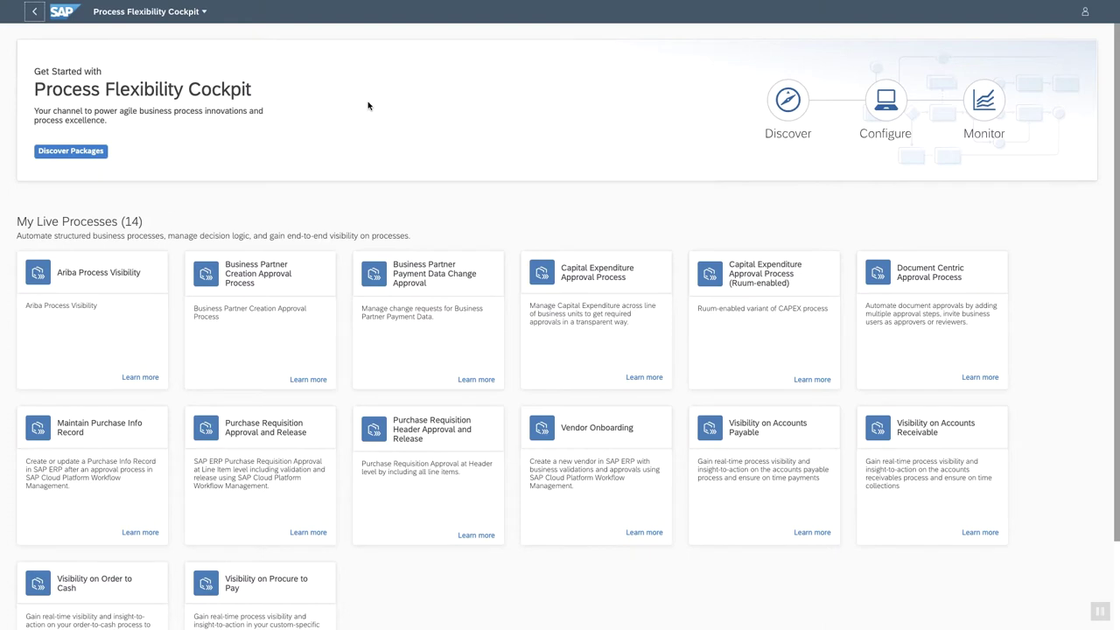
{"action": "left_click", "coordinate": [73, 153]}
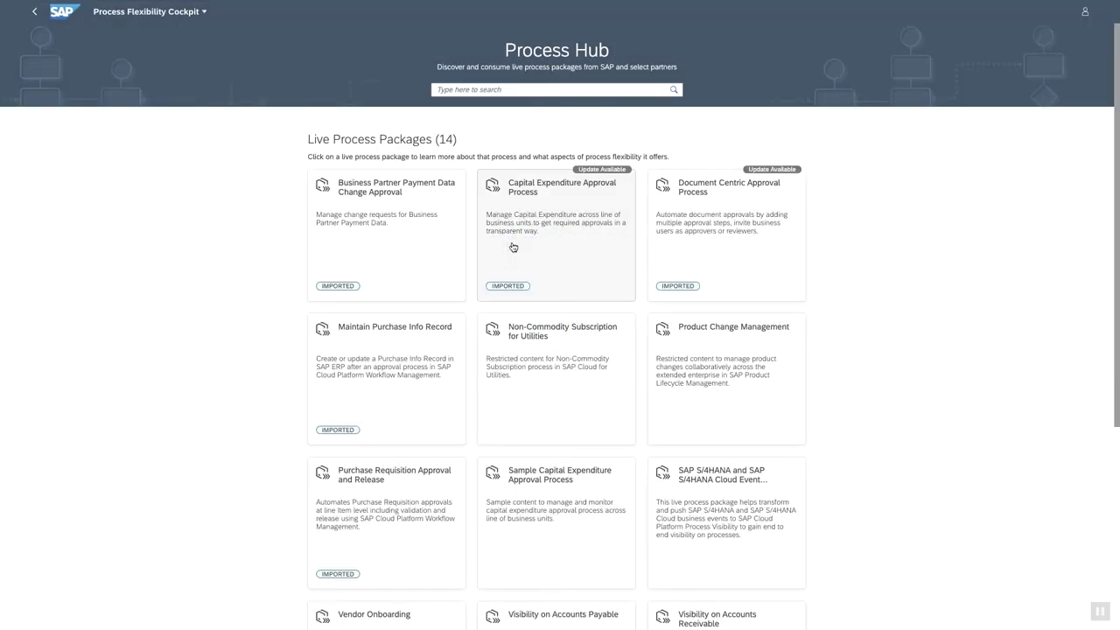
{"action": "left_click", "coordinate": [34, 12]}
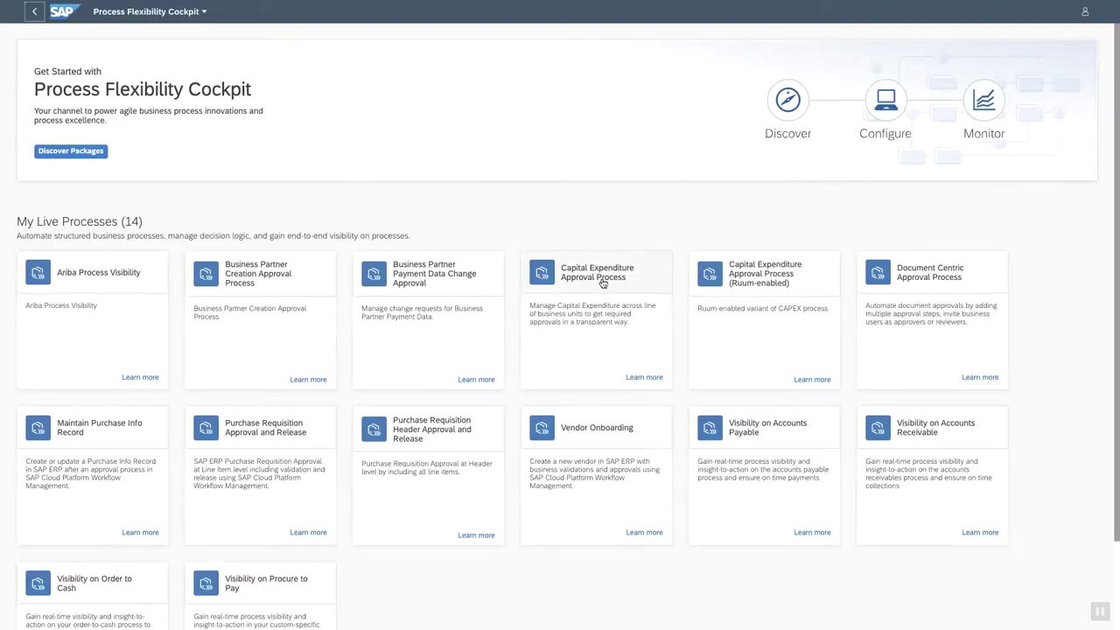
{"action": "left_click", "coordinate": [601, 280]}
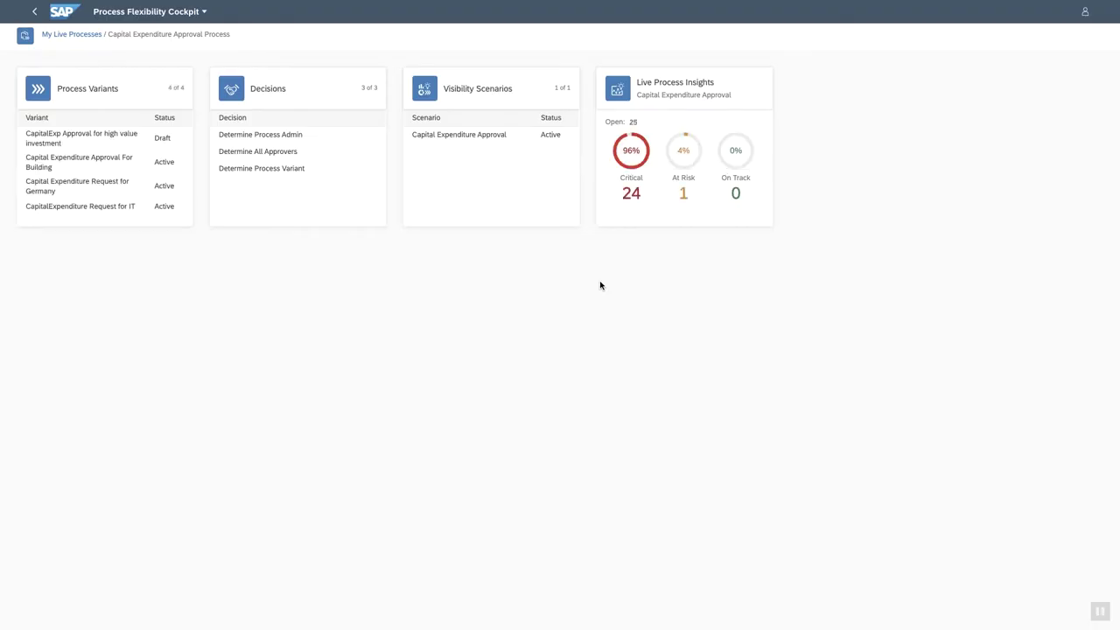
{"action": "left_click", "coordinate": [93, 87]}
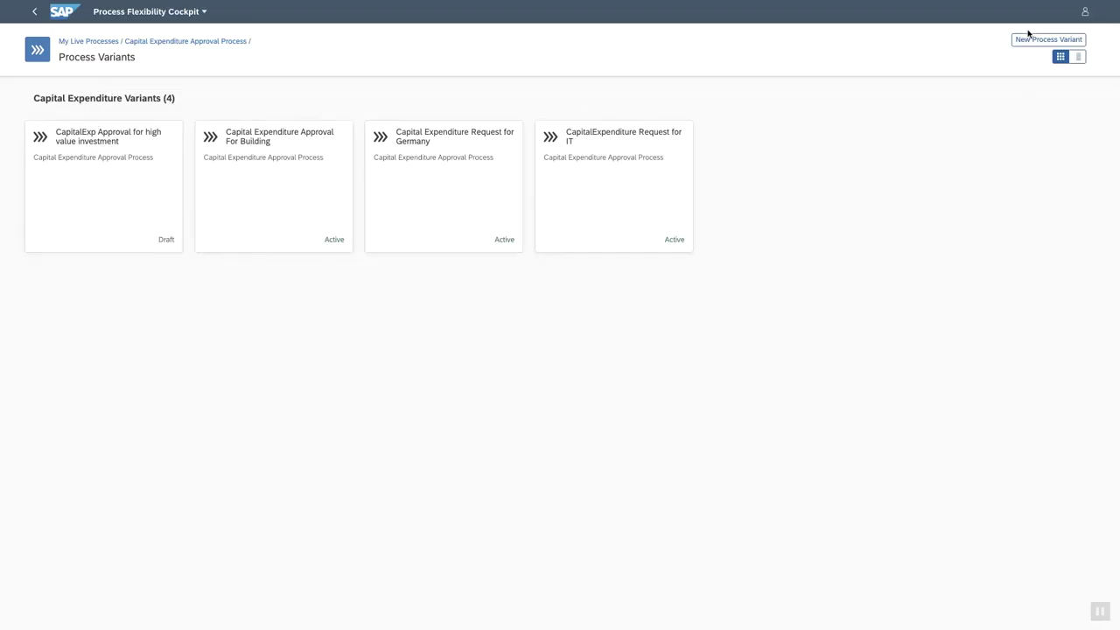
In the high value investment variant, add a Generic Extension Step named Document Approval after Local Manager.
{"action": "left_click", "coordinate": [113, 146]}
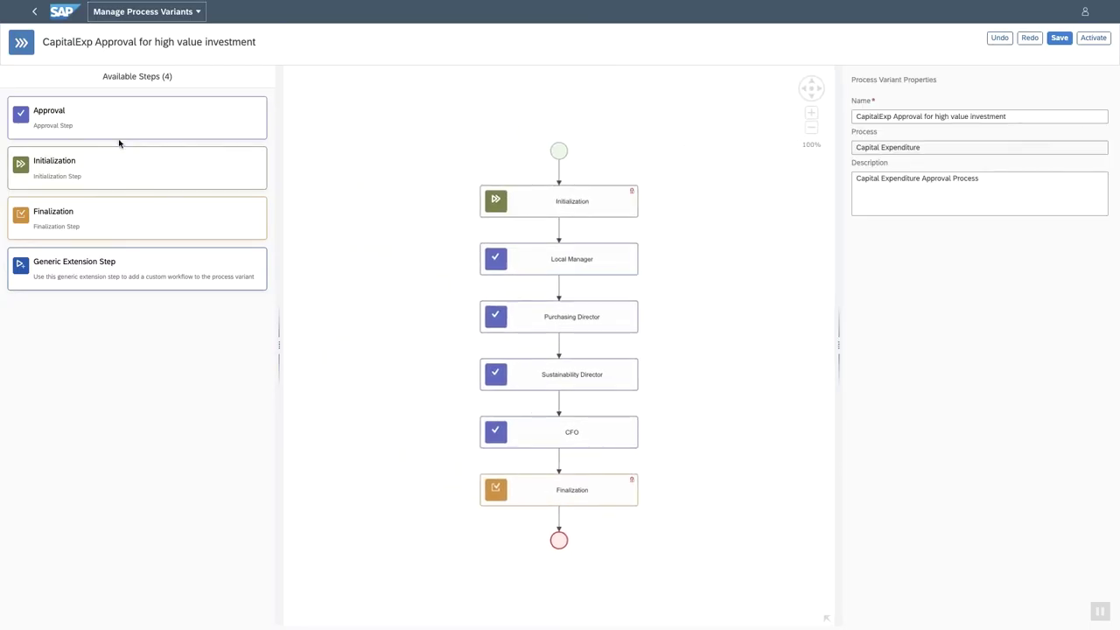
{"action": "left_click_drag", "start_coordinate": [138, 127], "coordinate": [578, 293]}
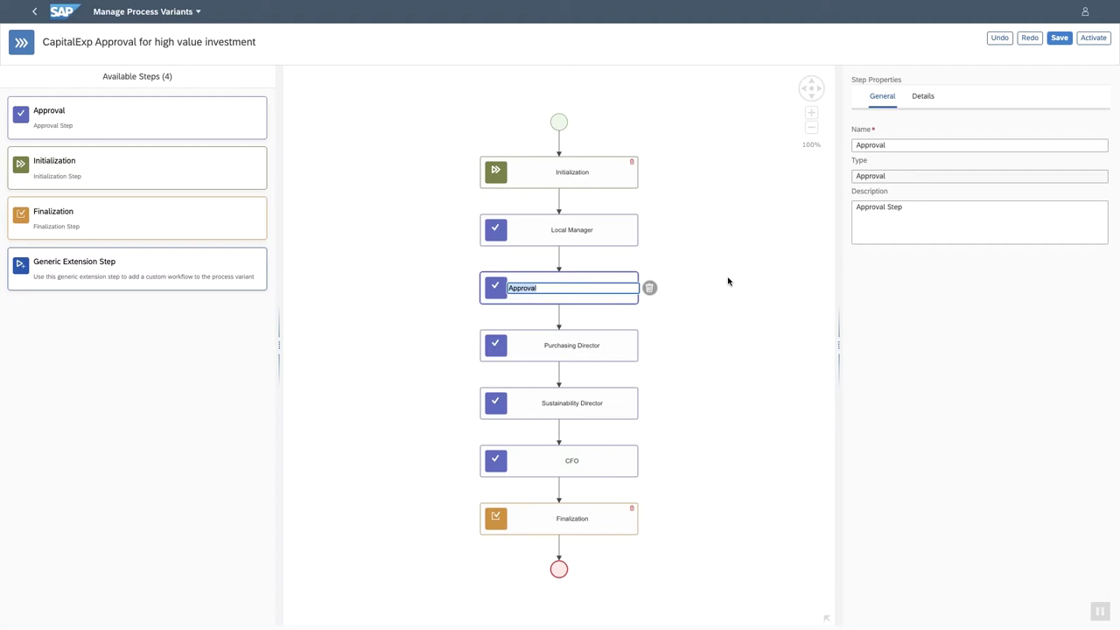
{"action": "left_click", "coordinate": [649, 288]}
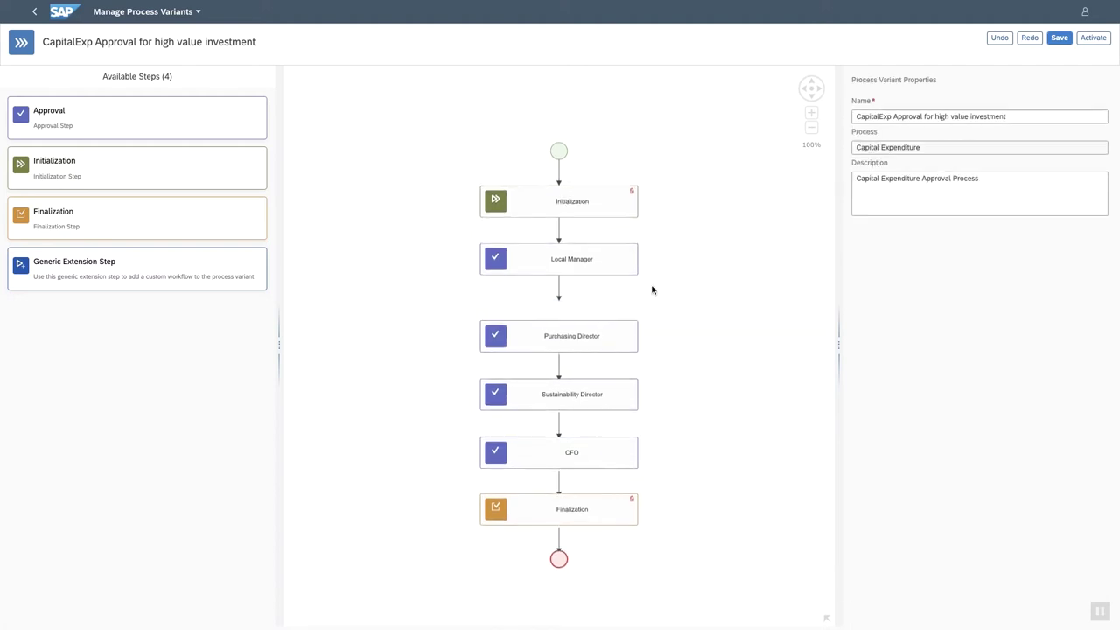
{"action": "left_click", "coordinate": [152, 277]}
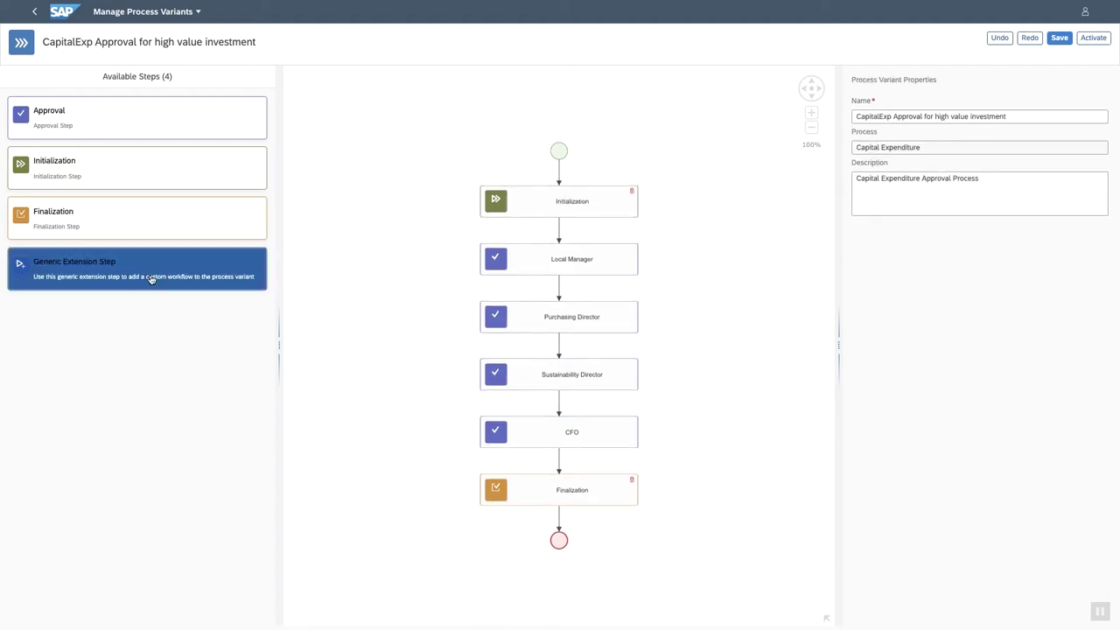
{"action": "left_click_drag", "start_coordinate": [153, 278], "coordinate": [565, 294]}
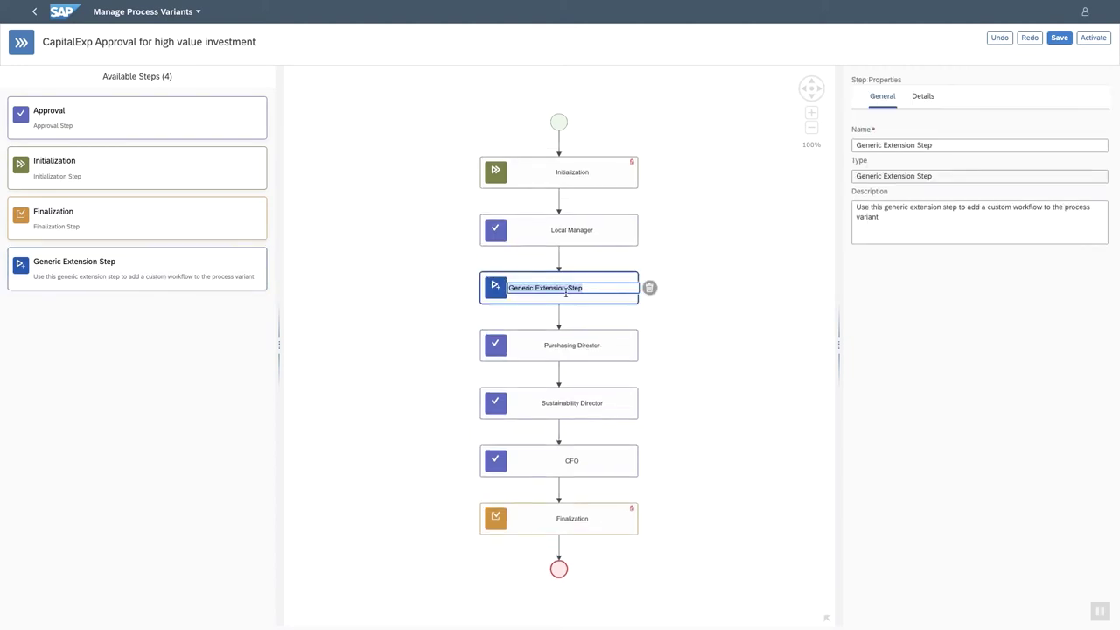
{"action": "type", "text": "Document Approval"}
{"action": "key", "text": "Return"}
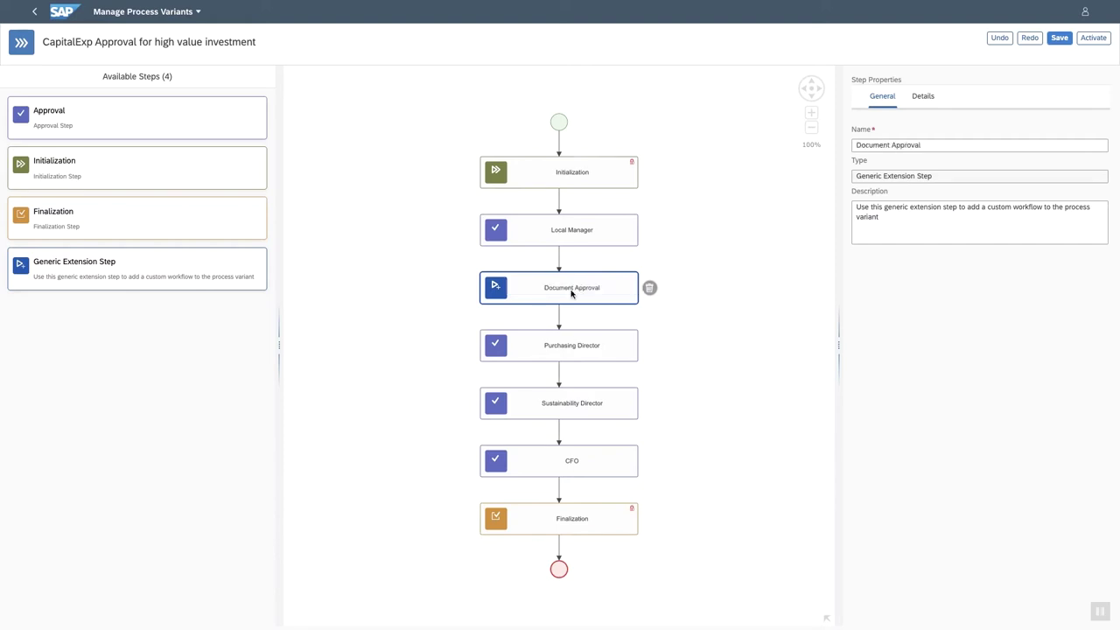
Attach the DocumentApproval workflow to the Document Approval step.
{"action": "double_click", "coordinate": [601, 282]}
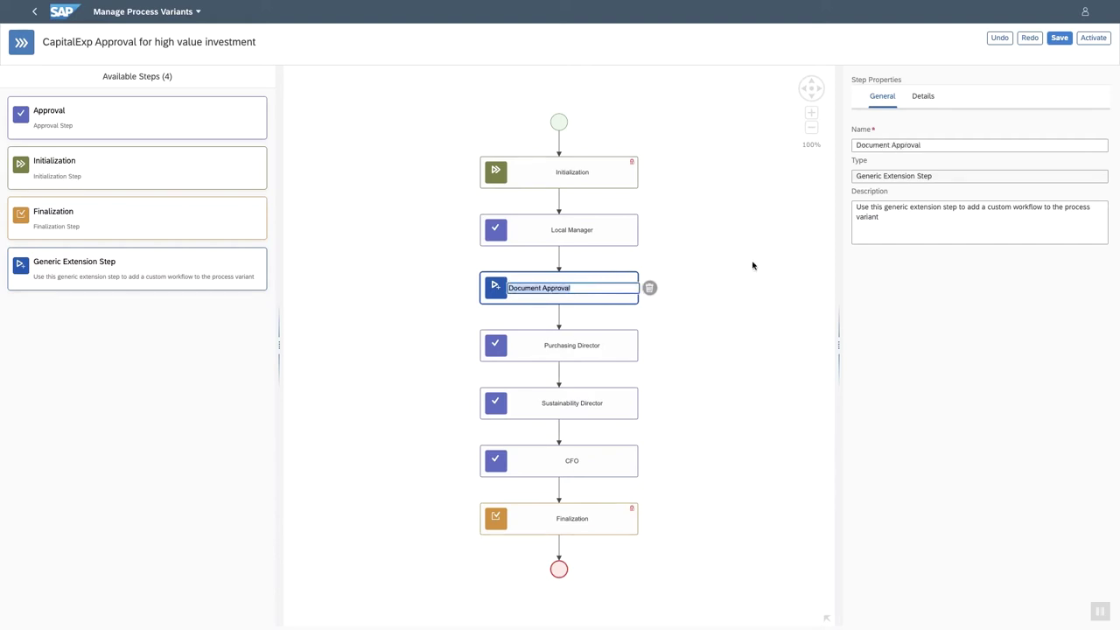
{"action": "left_click", "coordinate": [925, 97]}
{"action": "left_click", "coordinate": [944, 147]}
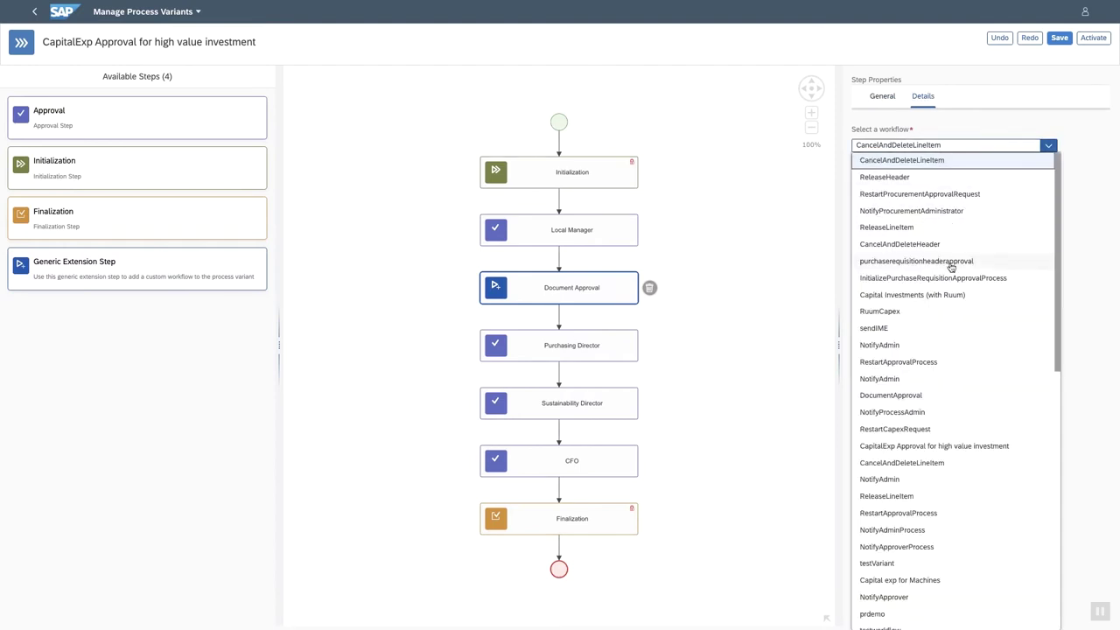
{"action": "left_click", "coordinate": [895, 397]}
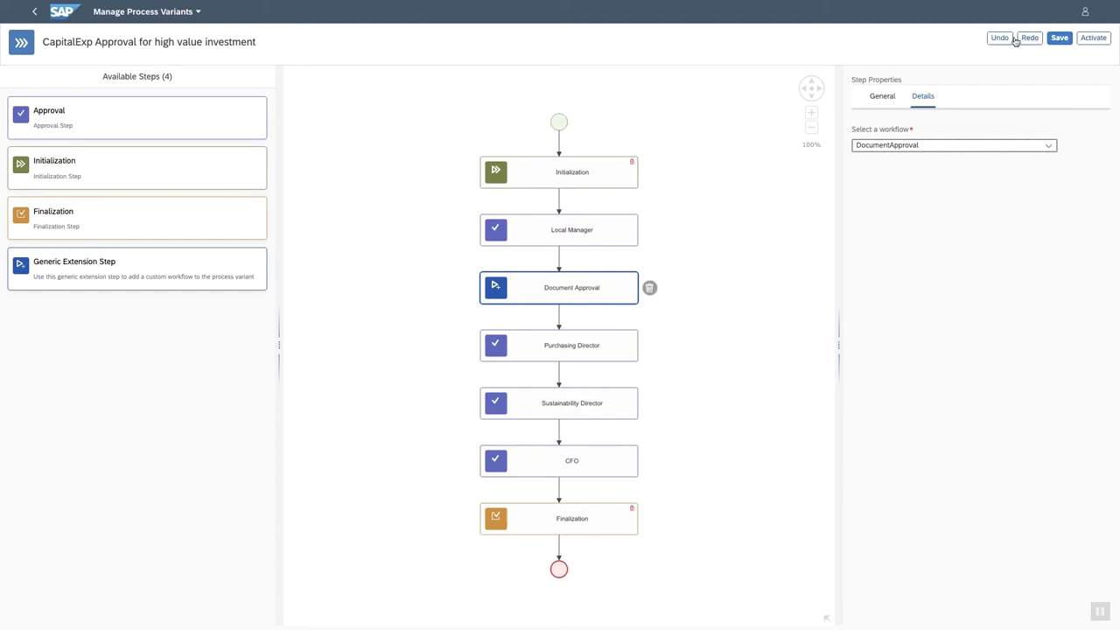
Leave the variant editor without saving changes and return to the process overview.
{"action": "left_click", "coordinate": [32, 11]}
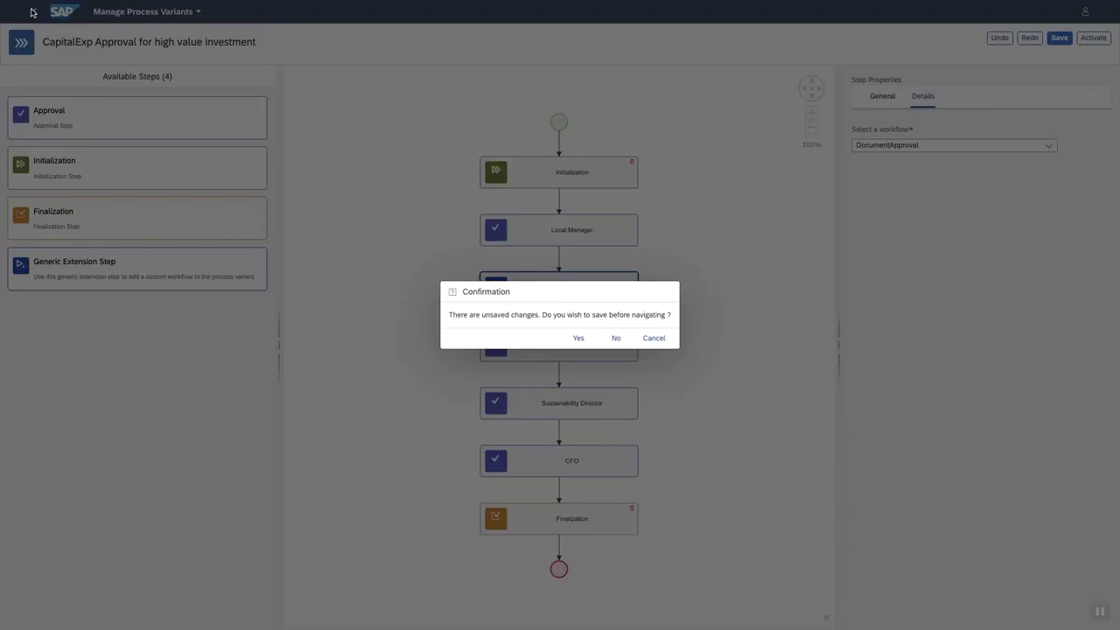
{"action": "left_click", "coordinate": [612, 341]}
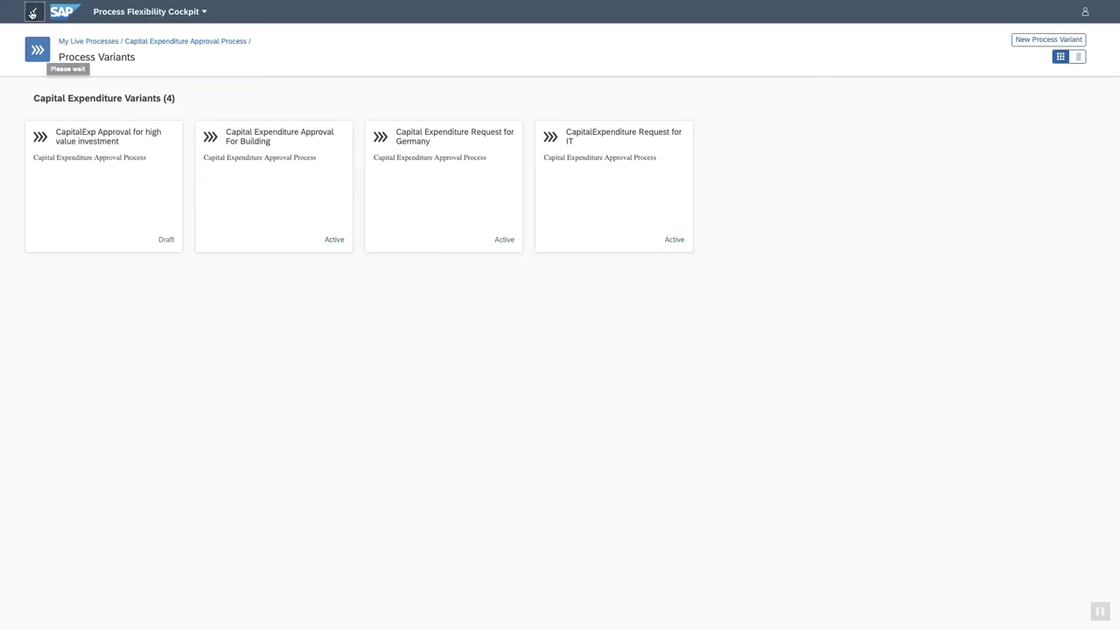
{"action": "left_click", "coordinate": [32, 12]}
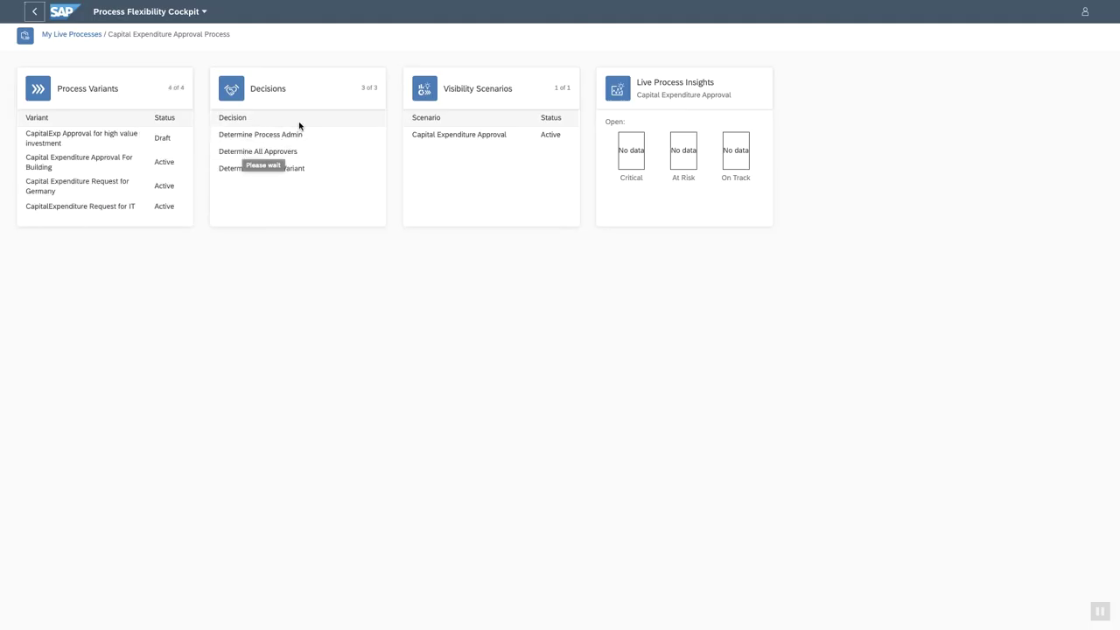
Open the Determine All Approvers decision at full width and jump to the Auto Approval Policy's rules.
{"action": "left_click", "coordinate": [277, 94]}
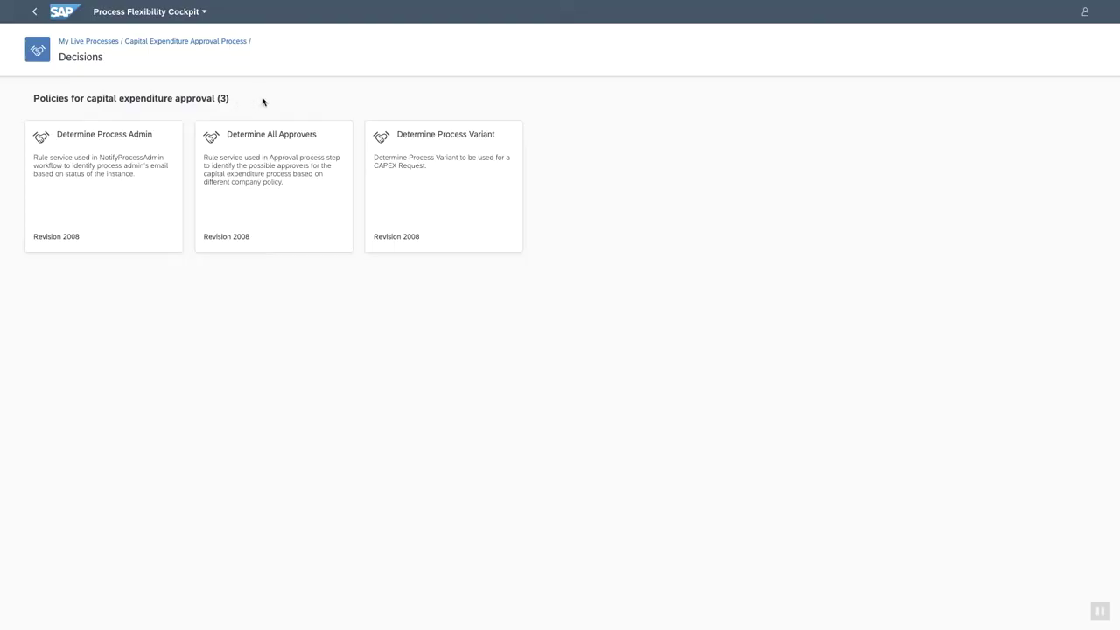
{"action": "left_click", "coordinate": [260, 153]}
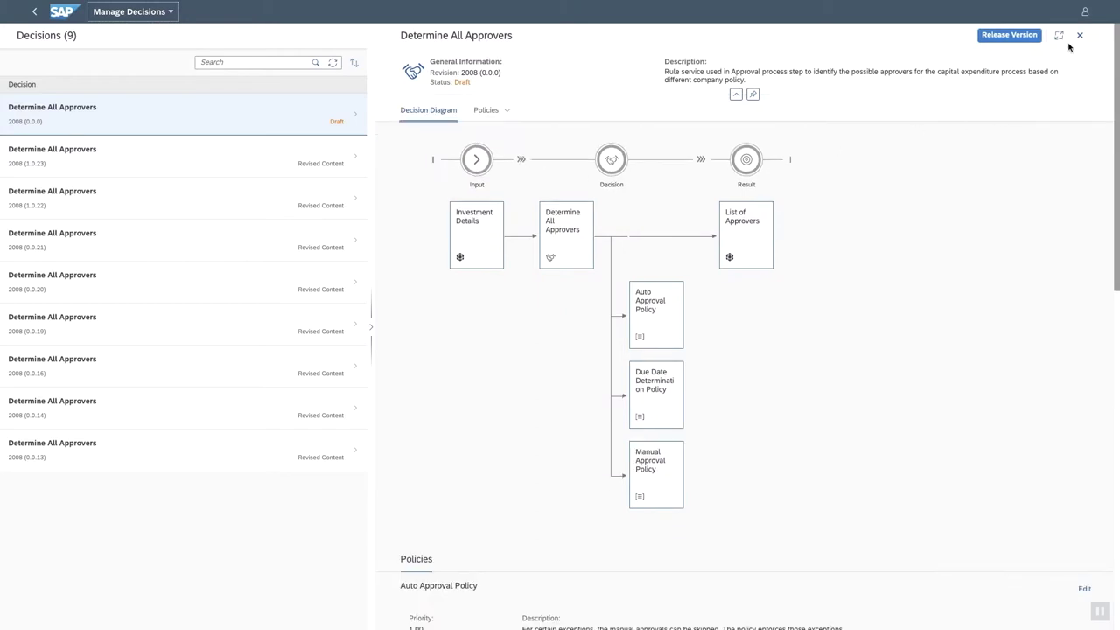
{"action": "left_click", "coordinate": [1058, 35]}
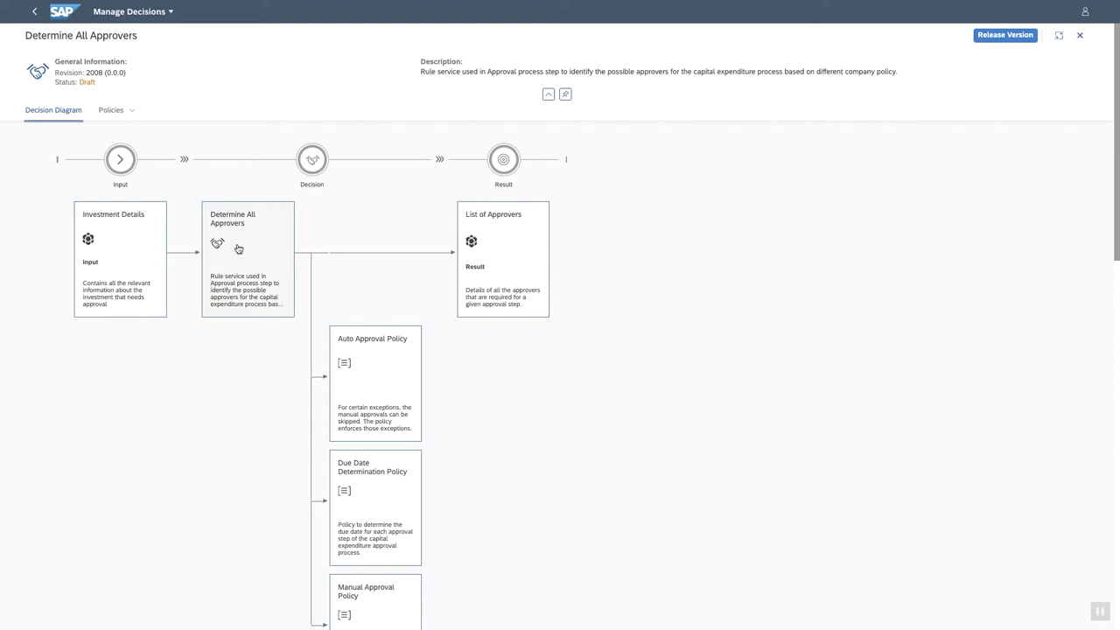
{"action": "left_click", "coordinate": [372, 367]}
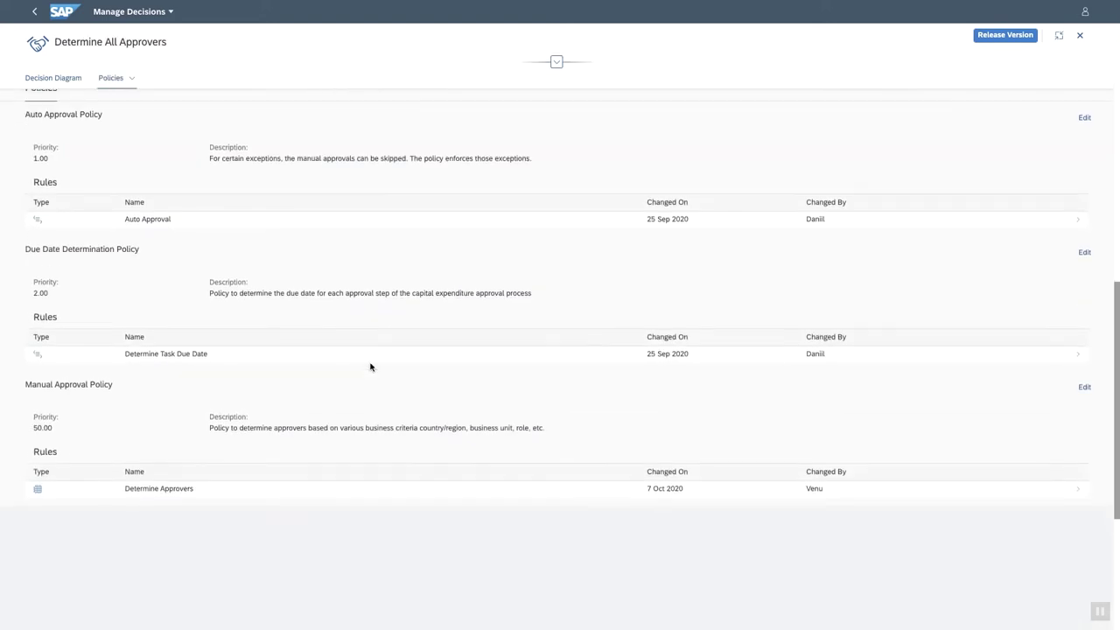
Inspect the Auto Approval rule requiring approval when Total Cost >= 10000, then go back.
{"action": "left_click", "coordinate": [333, 216]}
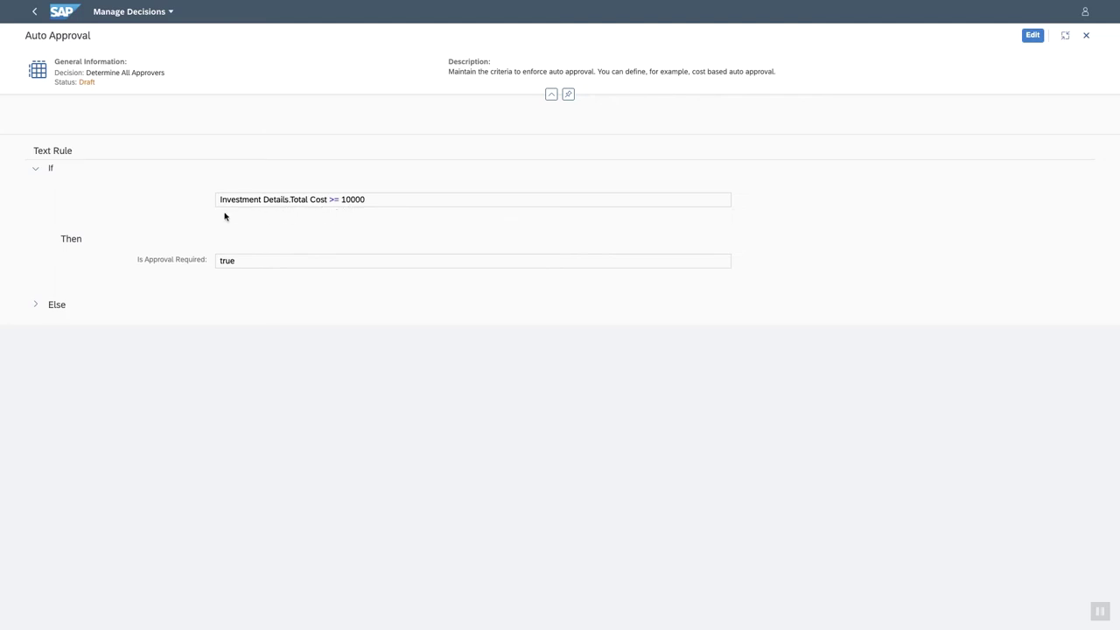
{"action": "left_click", "coordinate": [32, 13]}
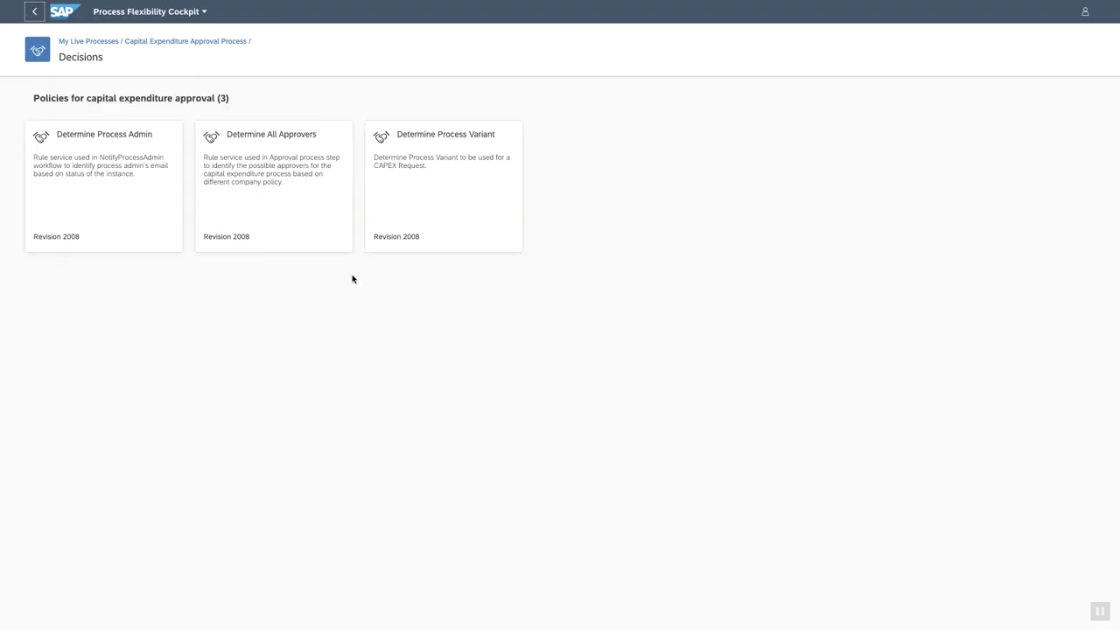
Reopen Determine All Approvers at full width, review the Determine Approvers decision table, and back out to the policies.
{"action": "left_click", "coordinate": [287, 191]}
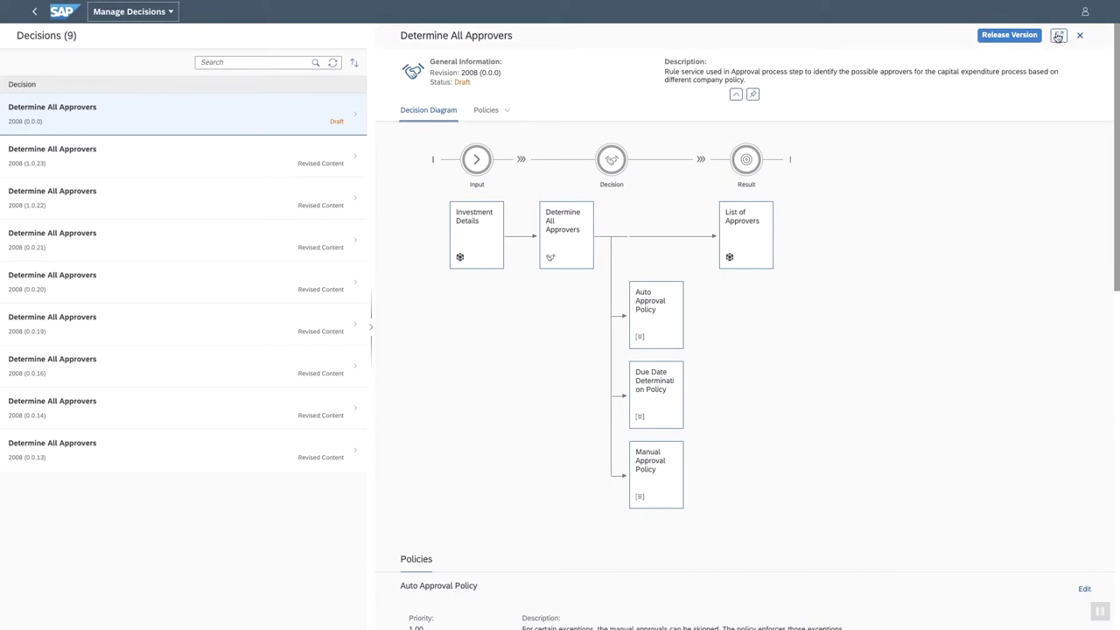
{"action": "left_click", "coordinate": [1063, 35]}
{"action": "scroll", "coordinate": [510, 435], "scroll_direction": "down", "scroll_amount": 3}
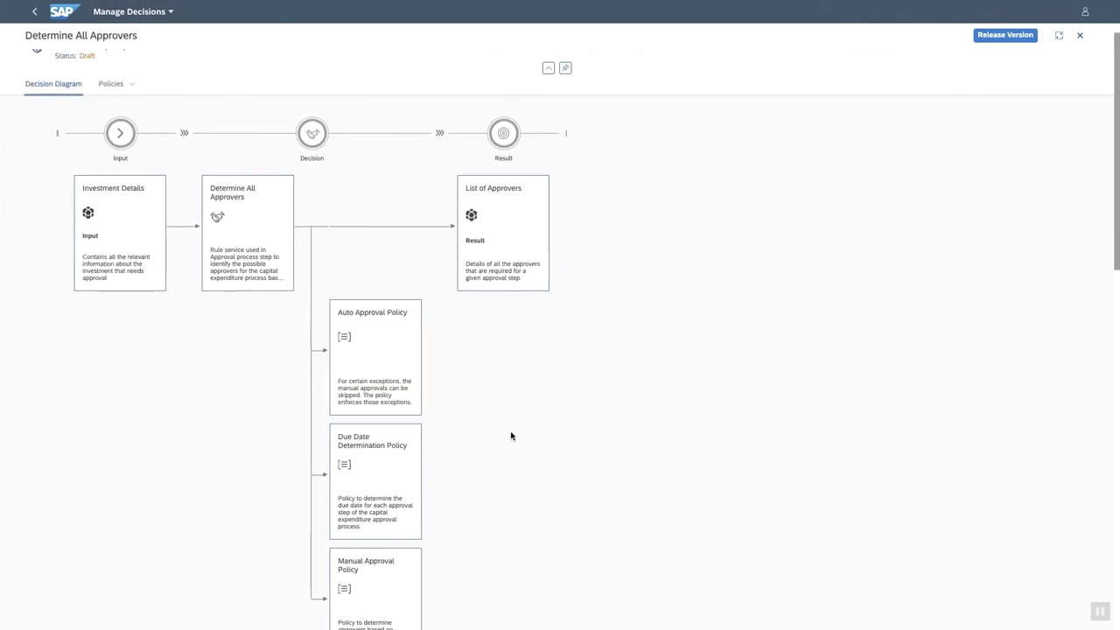
{"action": "scroll", "coordinate": [511, 435], "scroll_direction": "down", "scroll_amount": 3}
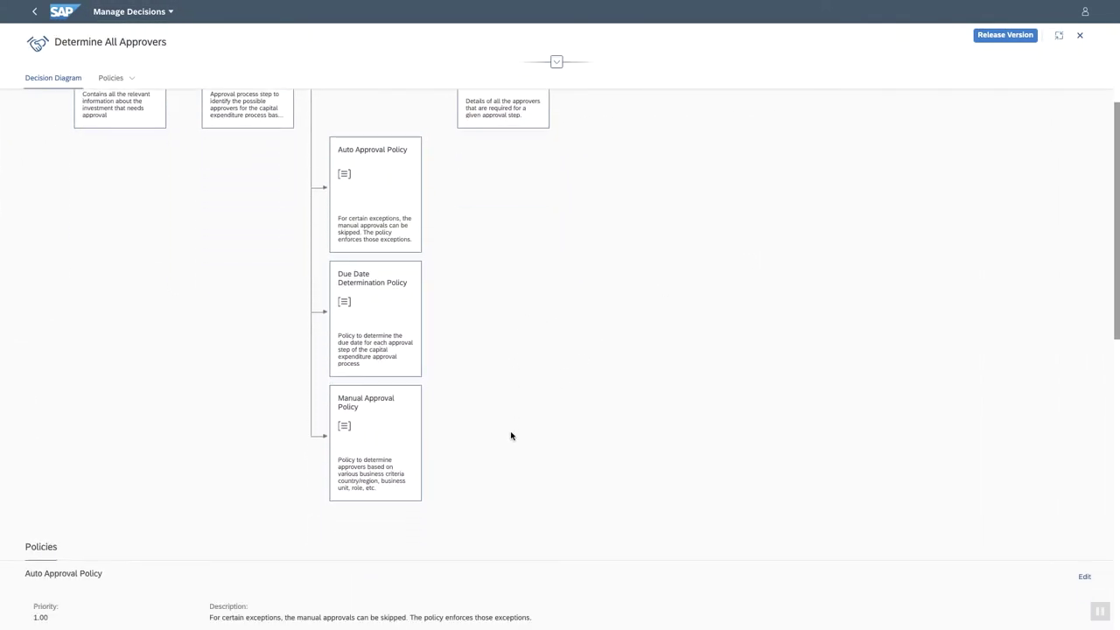
{"action": "scroll", "coordinate": [379, 422], "scroll_direction": "down", "scroll_amount": 5}
{"action": "scroll", "coordinate": [379, 421], "scroll_direction": "down", "scroll_amount": 5}
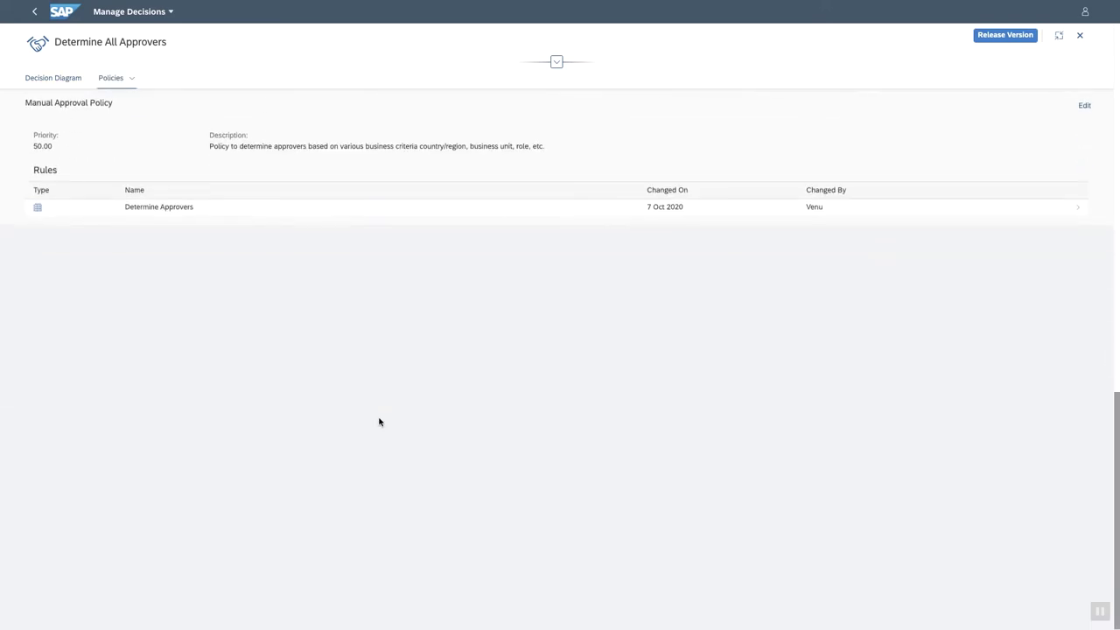
{"action": "left_click", "coordinate": [314, 214]}
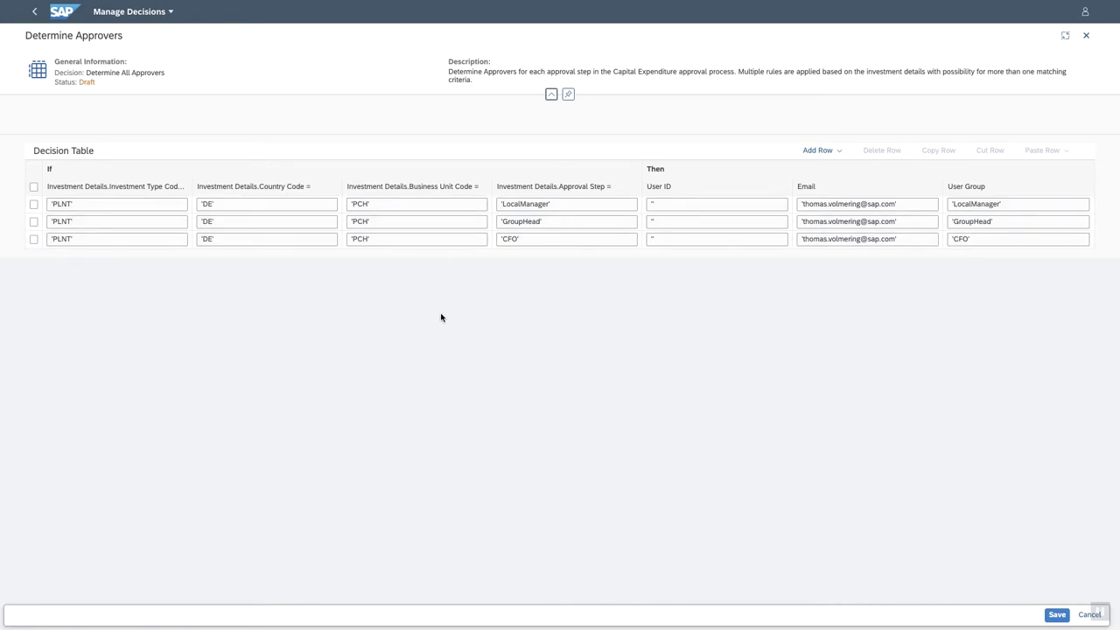
{"action": "left_click", "coordinate": [33, 14]}
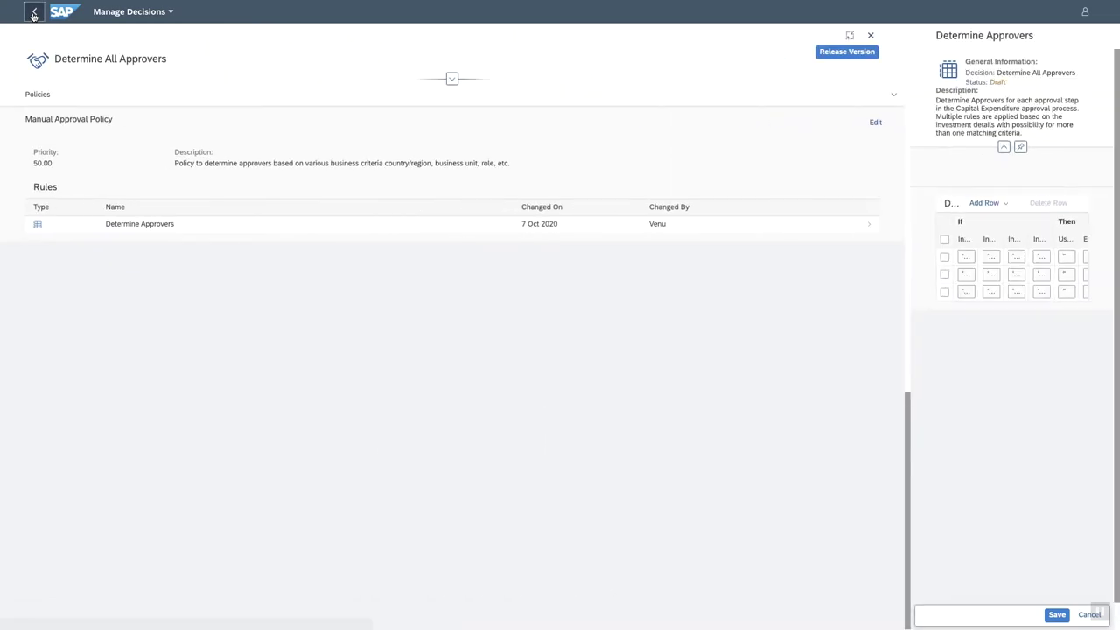
{"action": "left_click", "coordinate": [33, 14]}
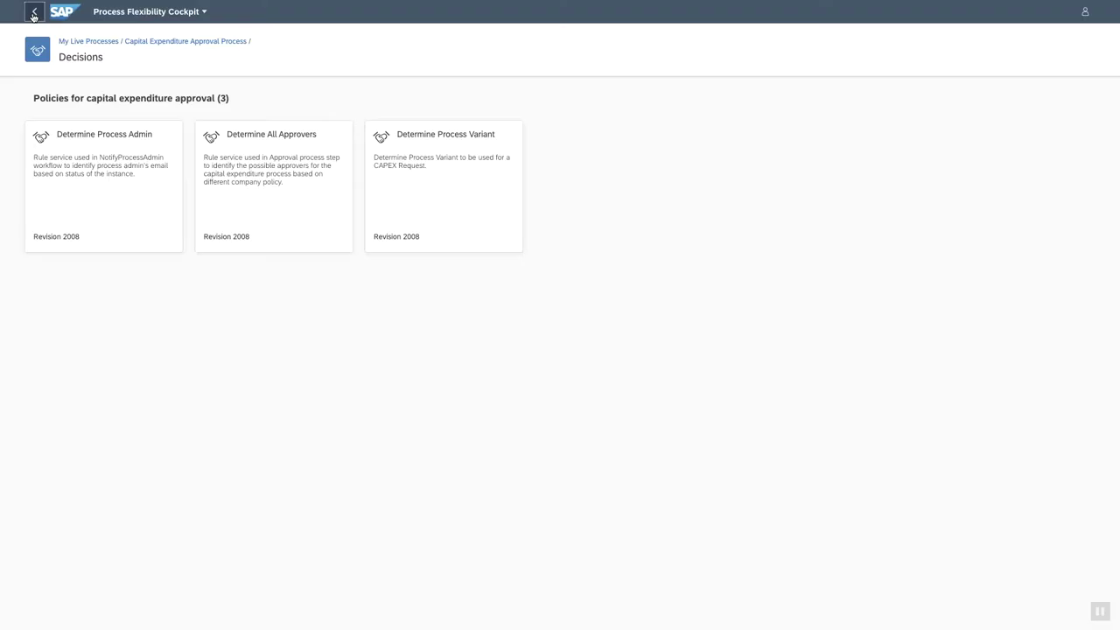
On Live Process Insights, move by Country to column five's top and Open Instances by Step under Cycle Time.
{"action": "left_click", "coordinate": [34, 14]}
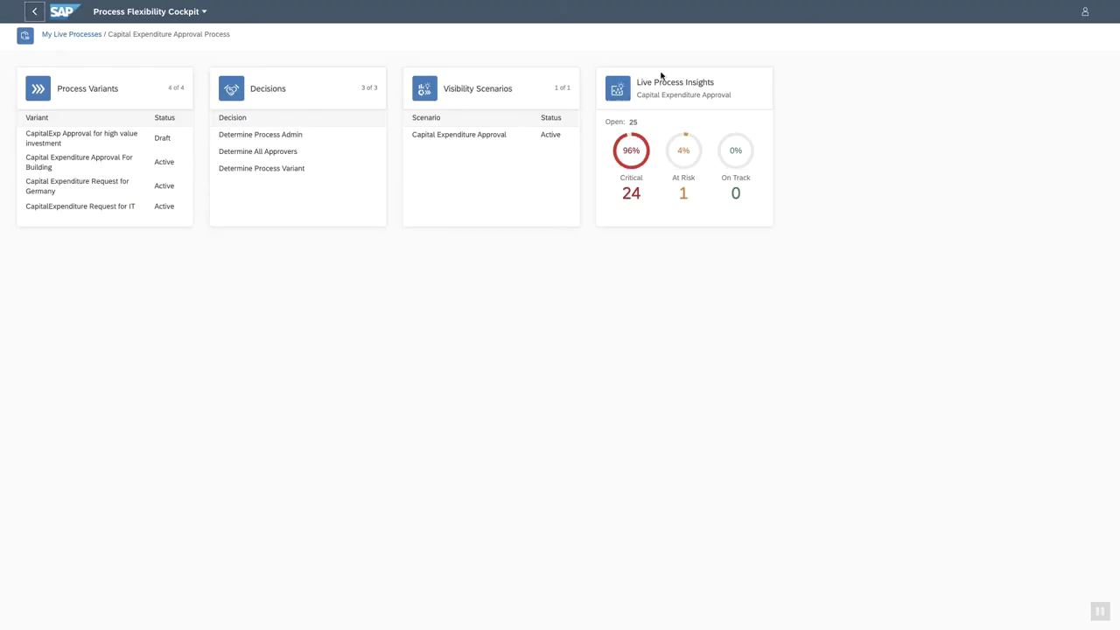
{"action": "left_click", "coordinate": [691, 85]}
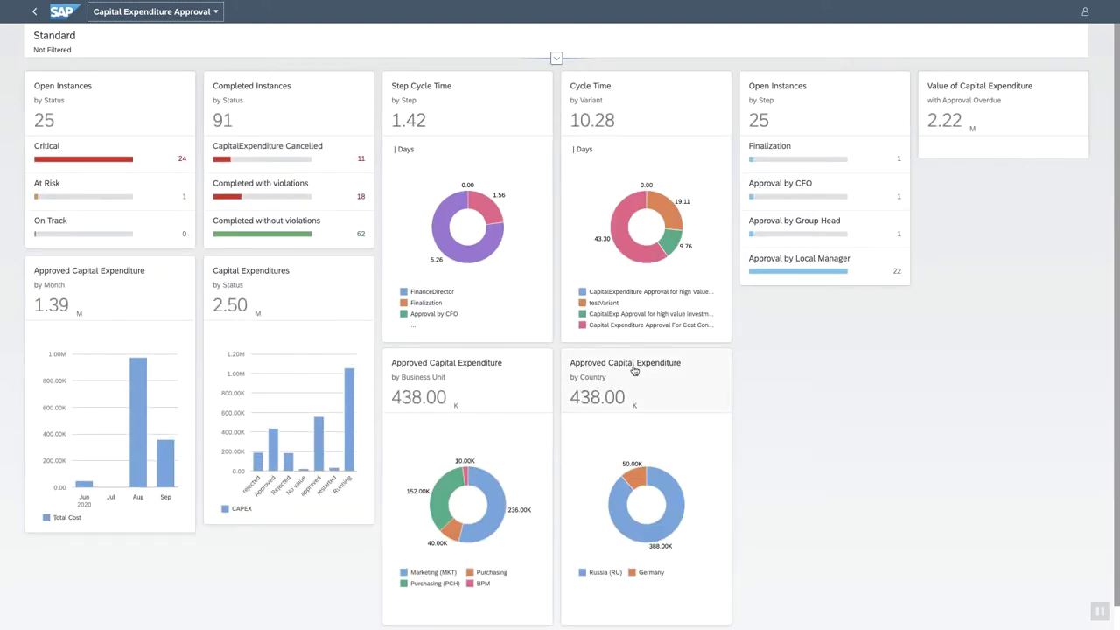
{"action": "left_click_drag", "start_coordinate": [630, 372], "coordinate": [809, 100]}
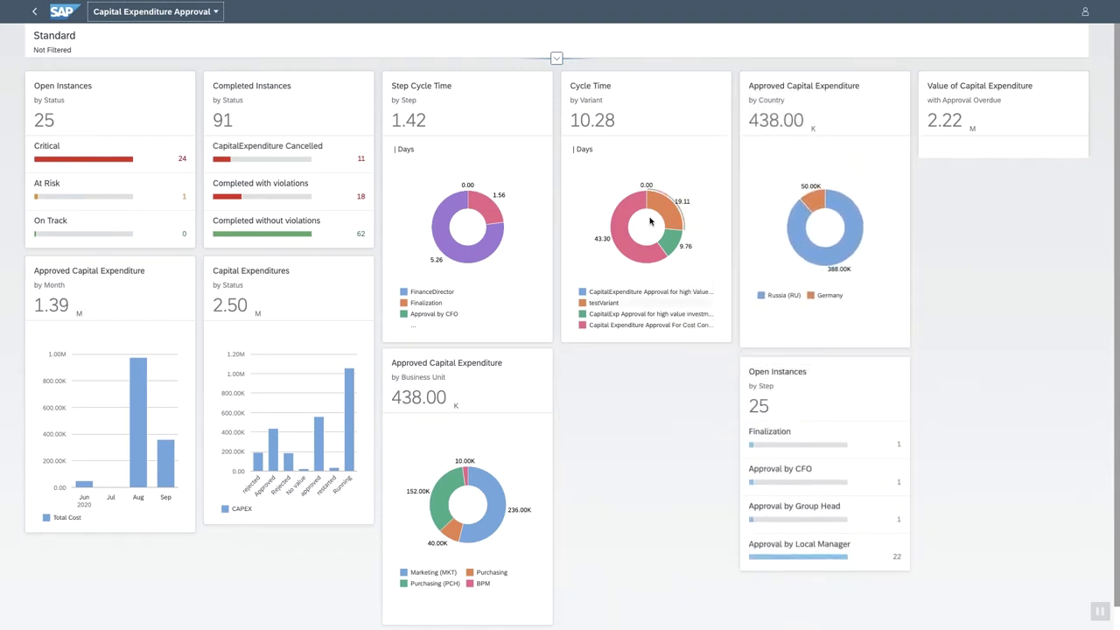
{"action": "left_click_drag", "start_coordinate": [810, 385], "coordinate": [634, 371]}
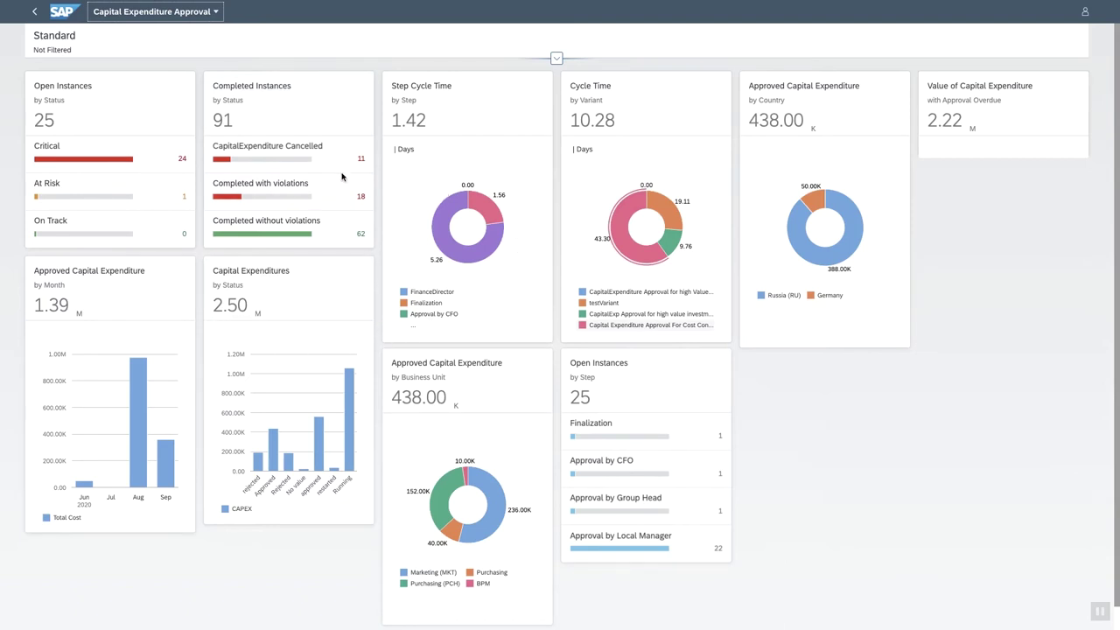
{"action": "left_click", "coordinate": [35, 12]}
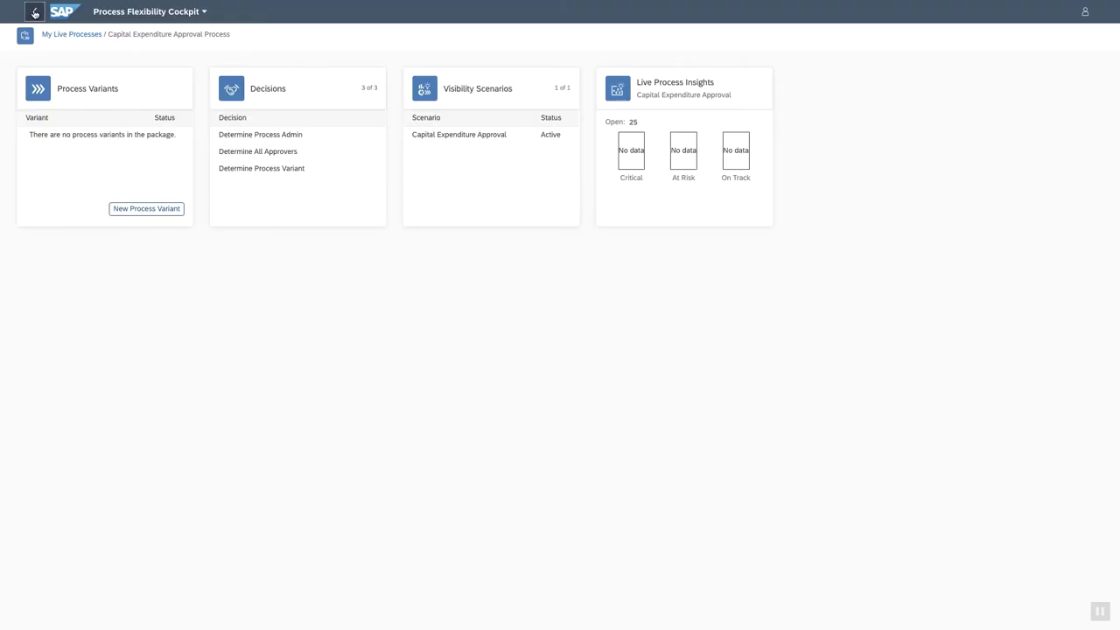
{"action": "left_click", "coordinate": [468, 90]}
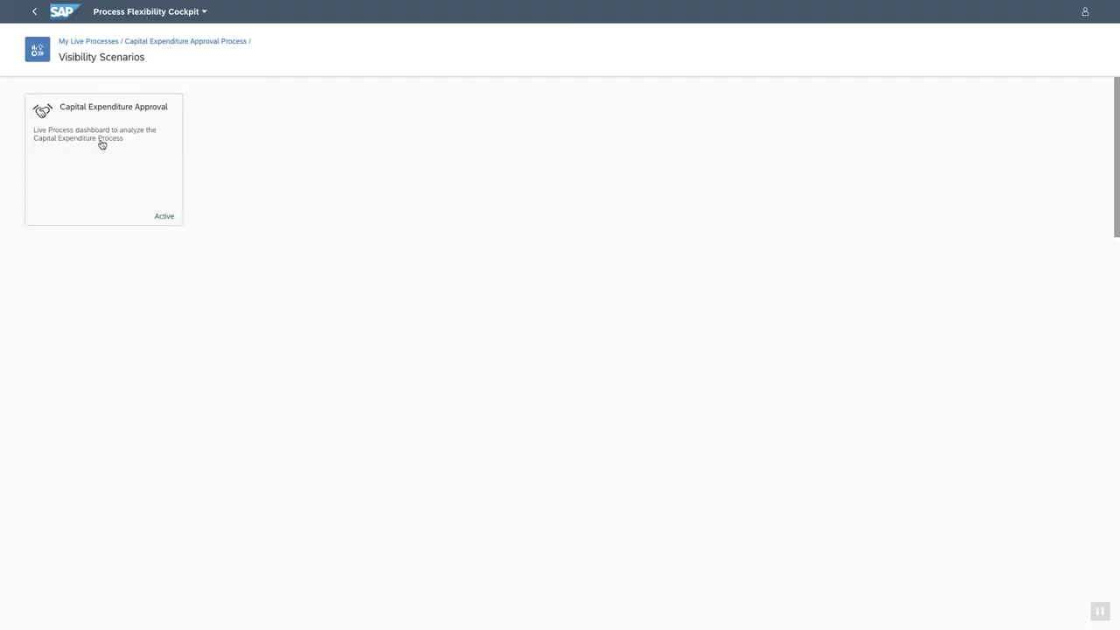
Open the Capital Expenditure Approval scenario and show its 10-day status target and sub-statuses.
{"action": "left_click", "coordinate": [97, 141]}
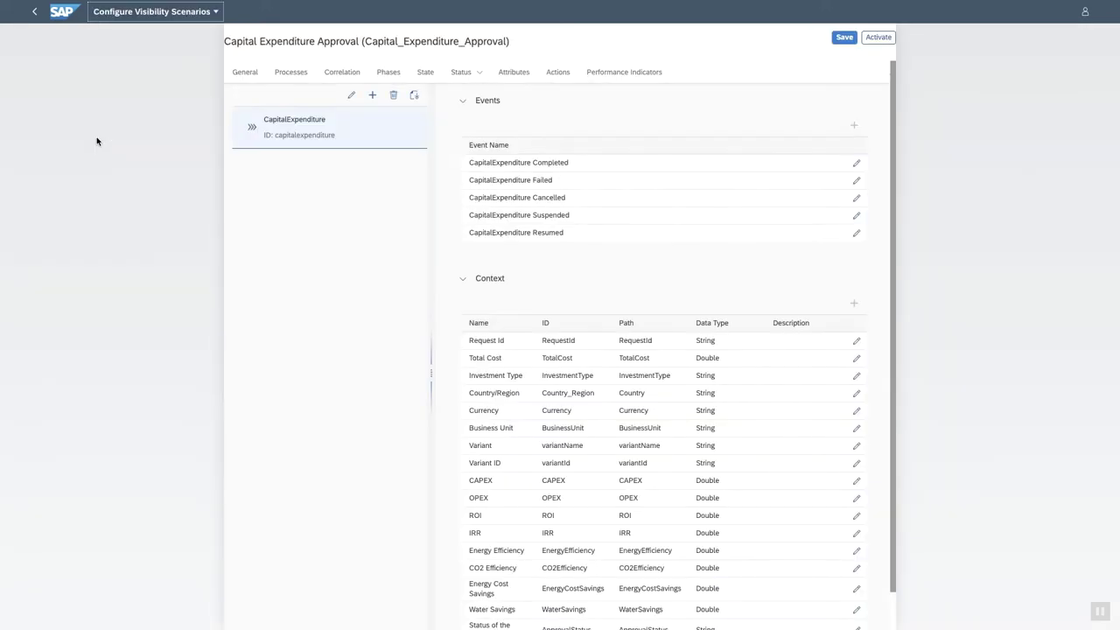
{"action": "left_click", "coordinate": [381, 103]}
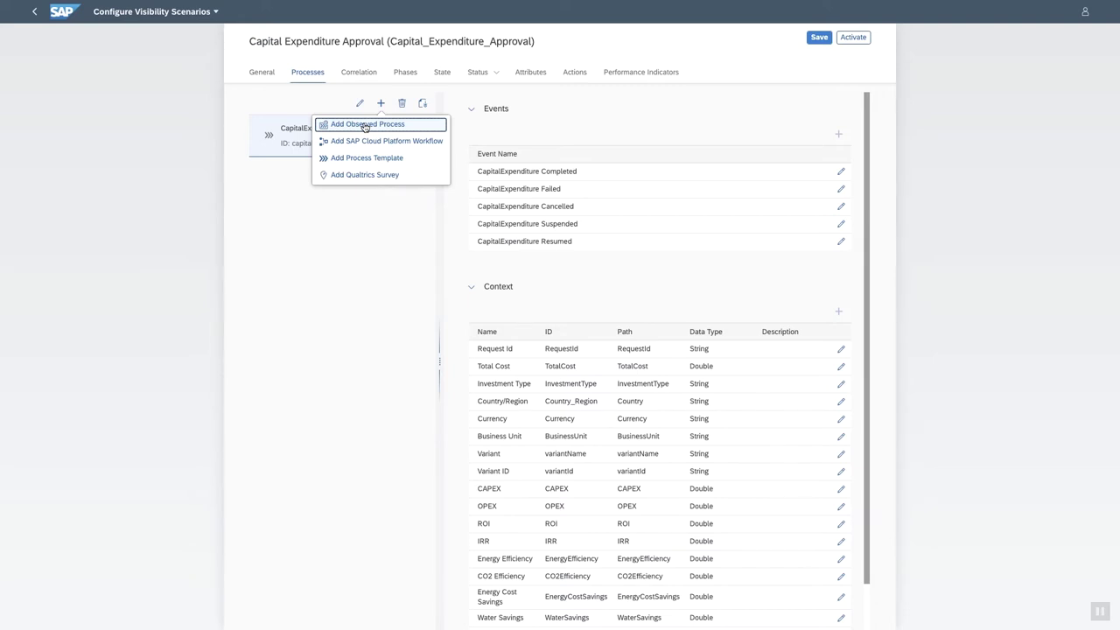
{"action": "left_click", "coordinate": [356, 219]}
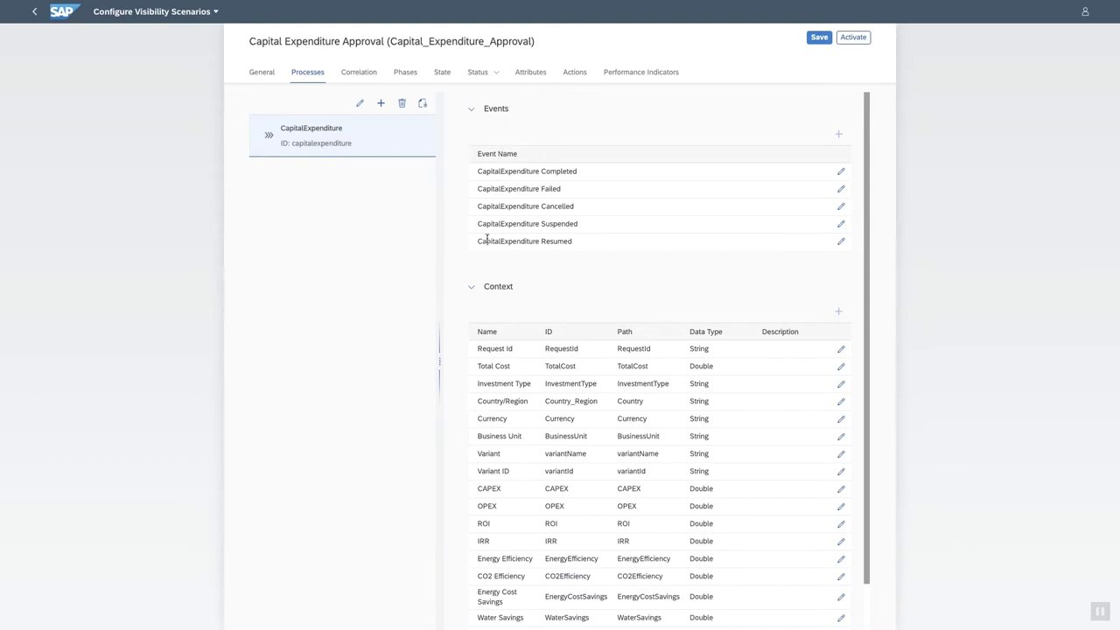
{"action": "scroll", "coordinate": [556, 297], "scroll_direction": "down", "scroll_amount": 1}
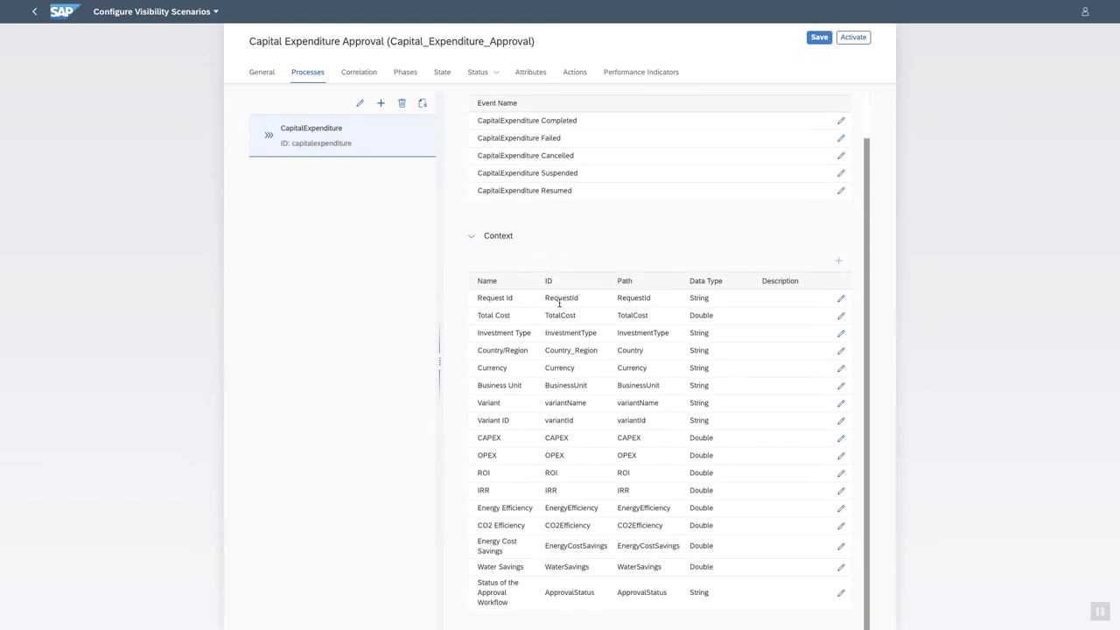
{"action": "scroll", "coordinate": [560, 317], "scroll_direction": "up", "scroll_amount": 1}
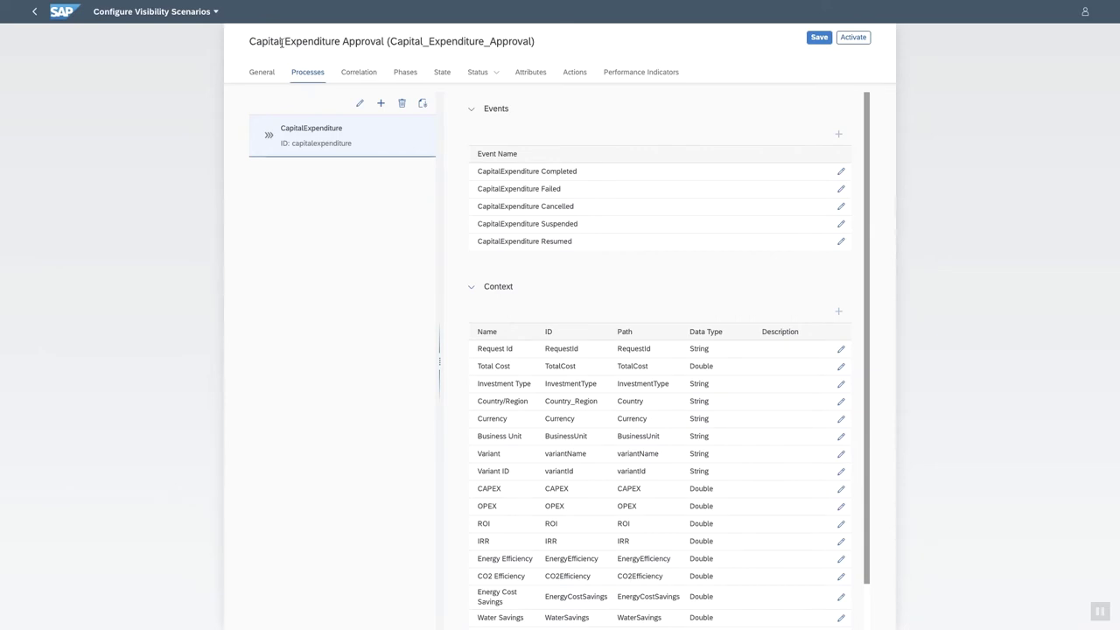
{"action": "left_click", "coordinate": [479, 76]}
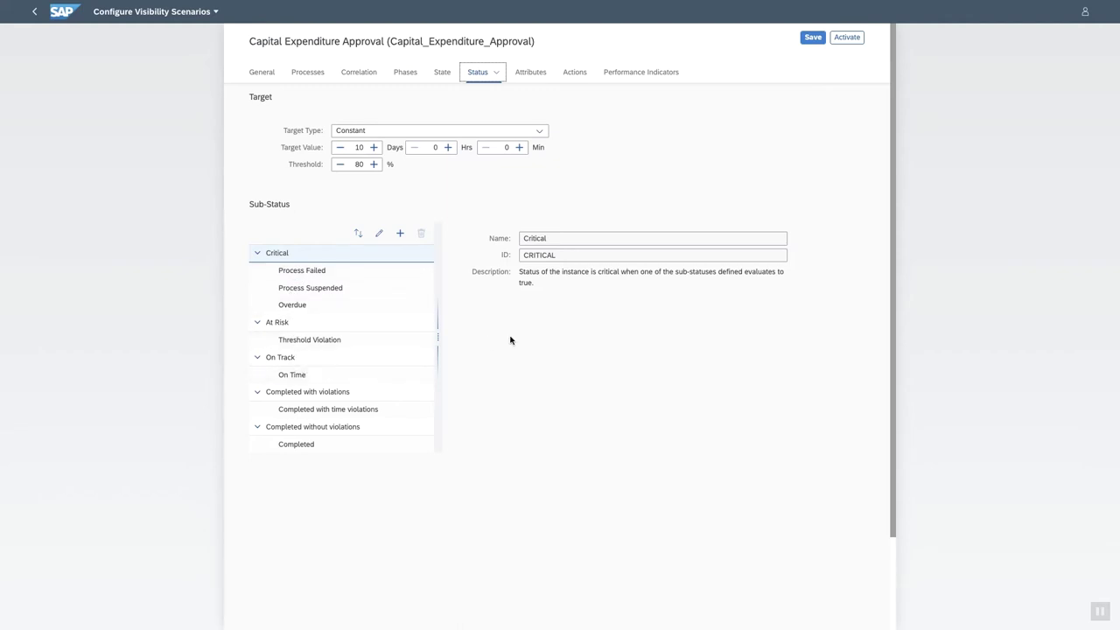
Review the scenario's attribute definitions, then its Restart Approval and NotifyProcessAdmin actions.
{"action": "left_click", "coordinate": [530, 73]}
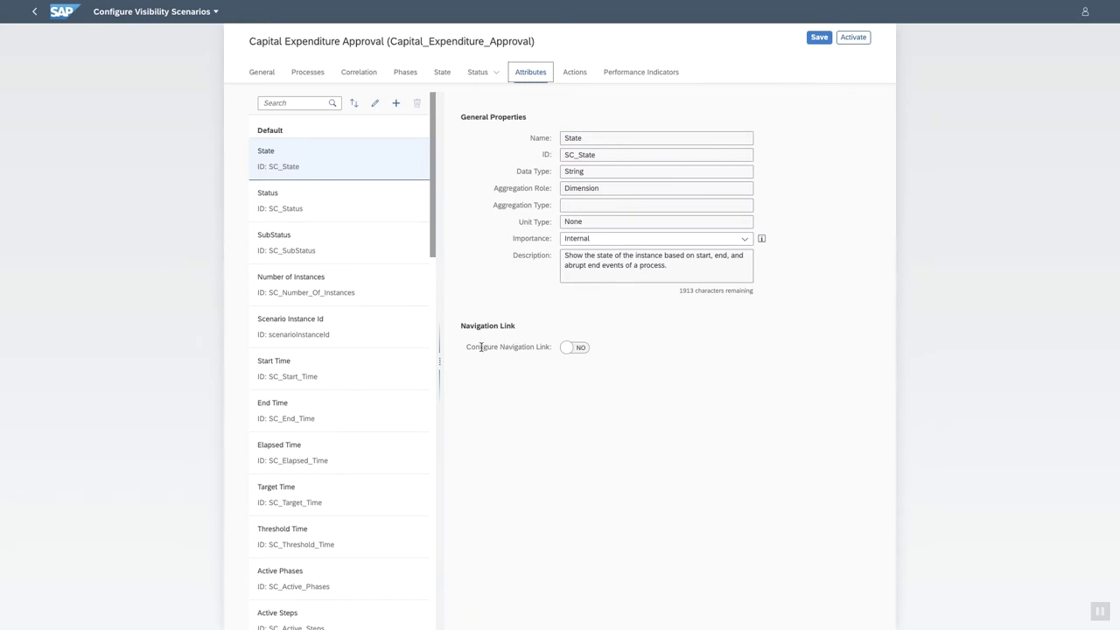
{"action": "left_click", "coordinate": [573, 74]}
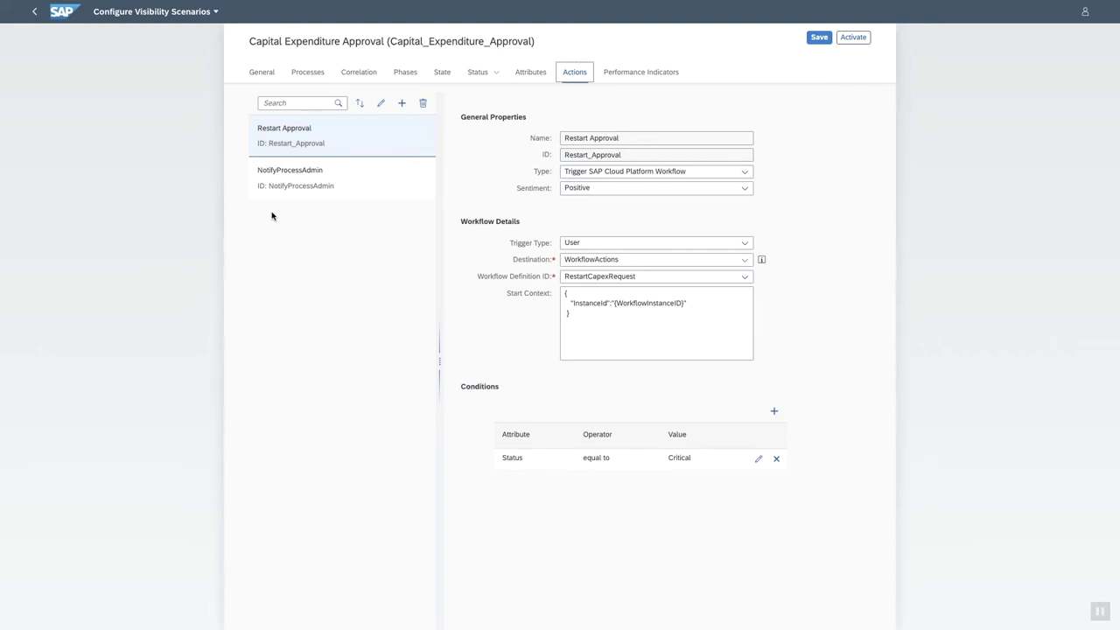
Inspect the NotifyProcessAdmin and Restart Approval action types, then view the Performance Indicators.
{"action": "left_click", "coordinate": [309, 183]}
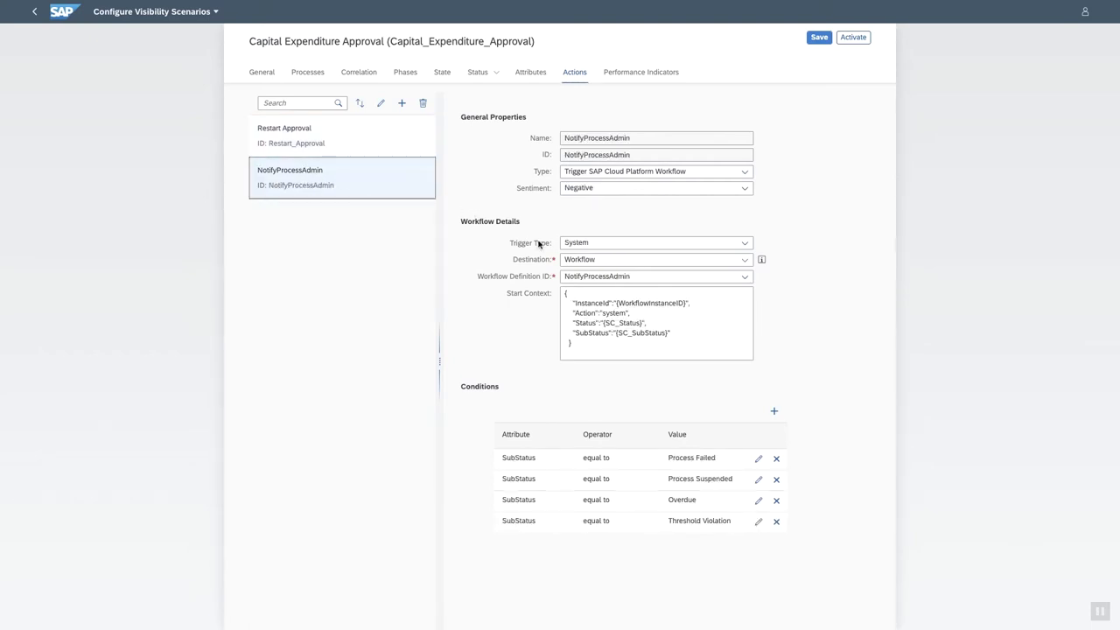
{"action": "left_click", "coordinate": [329, 149]}
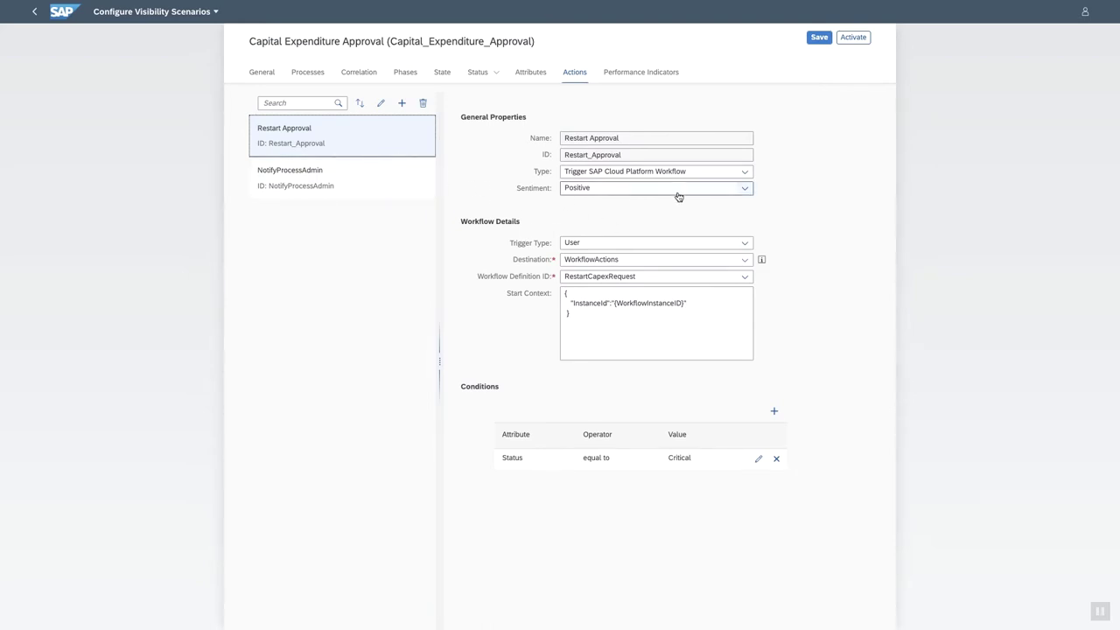
{"action": "left_click", "coordinate": [745, 173]}
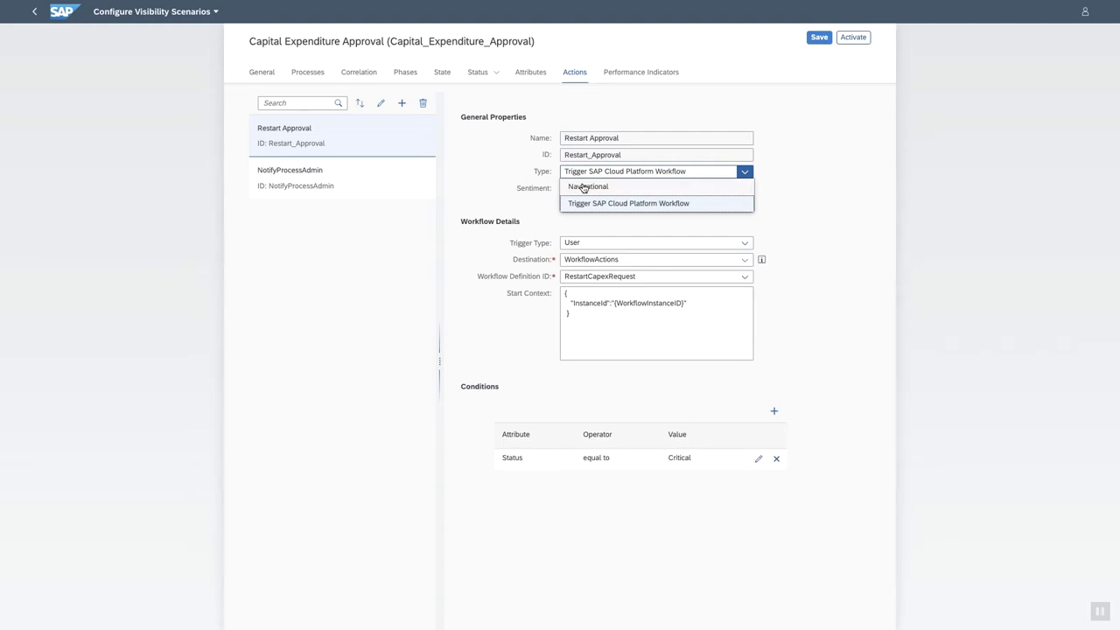
{"action": "left_click", "coordinate": [494, 182]}
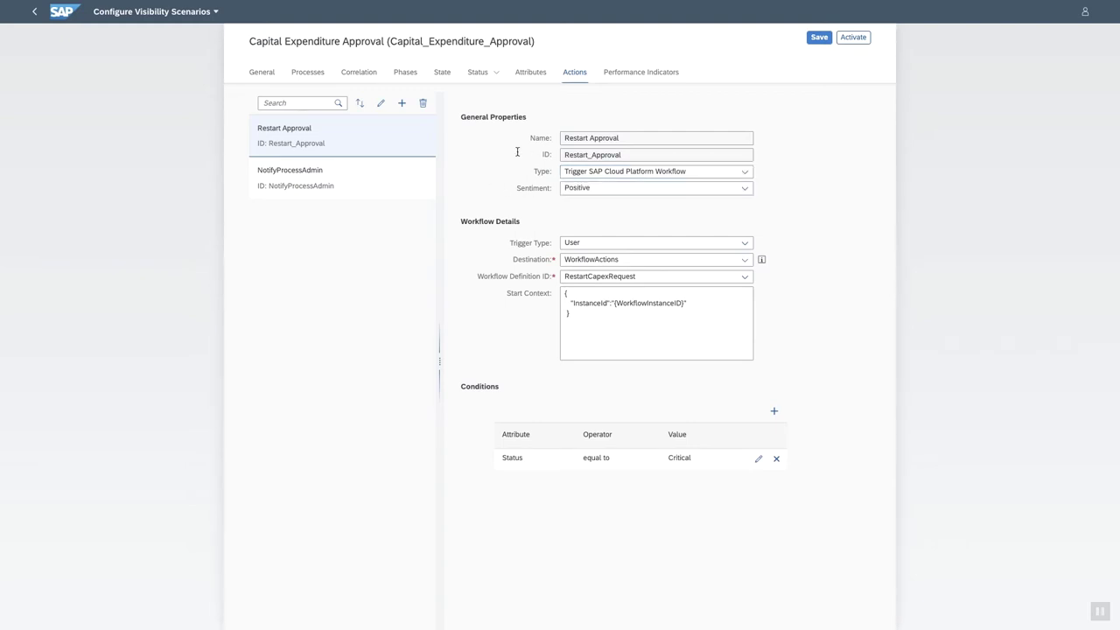
{"action": "left_click", "coordinate": [640, 76]}
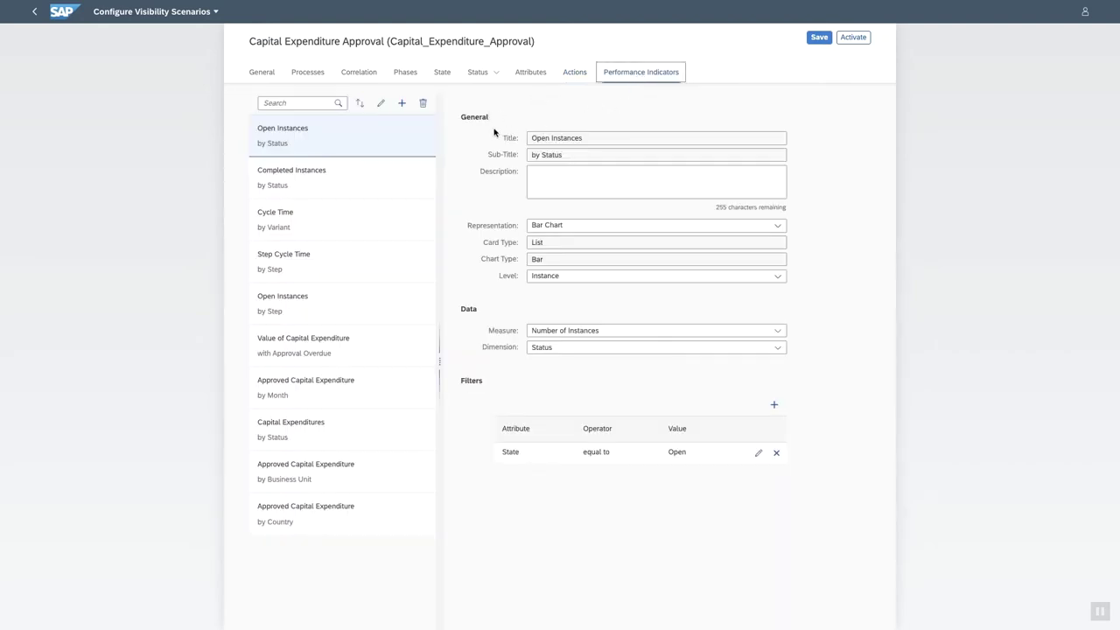
{"action": "left_click", "coordinate": [596, 227]}
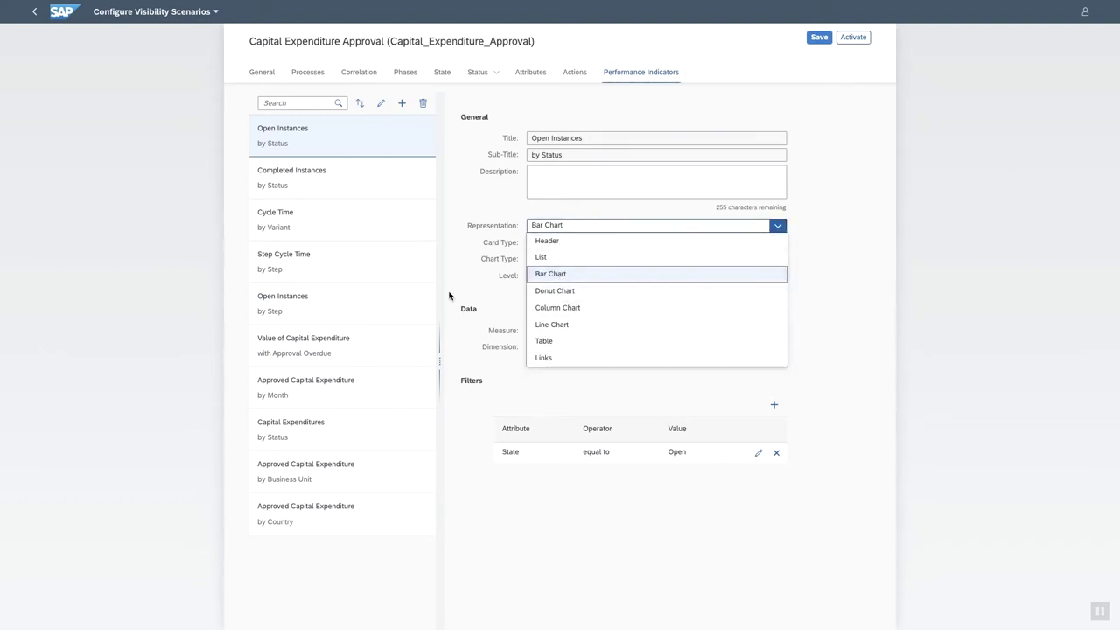
{"action": "left_click", "coordinate": [462, 260]}
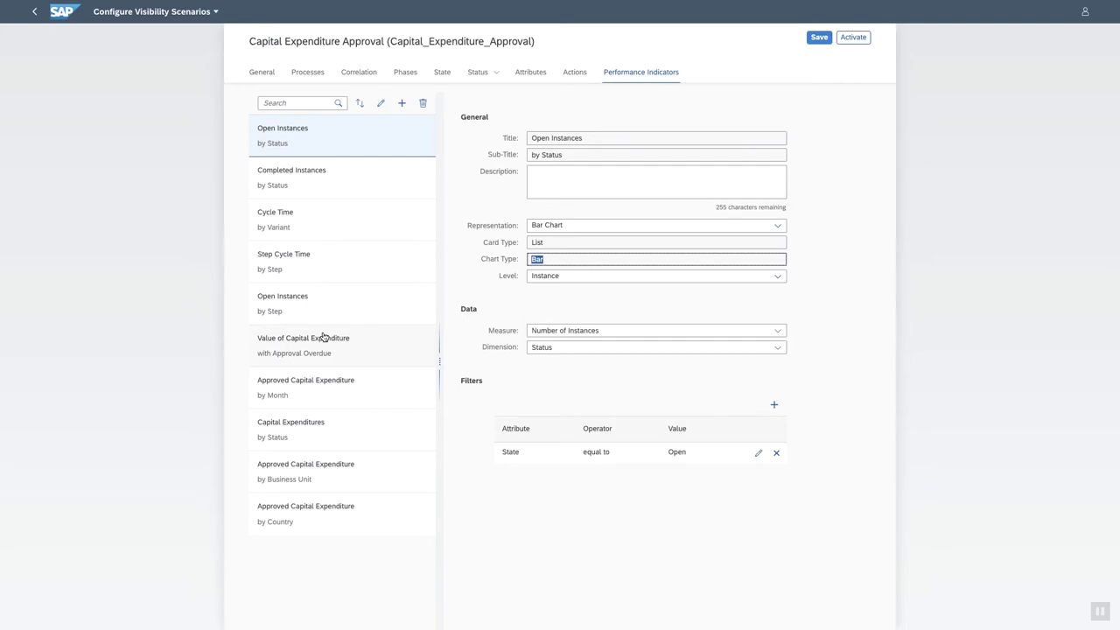
{"action": "left_click", "coordinate": [402, 103]}
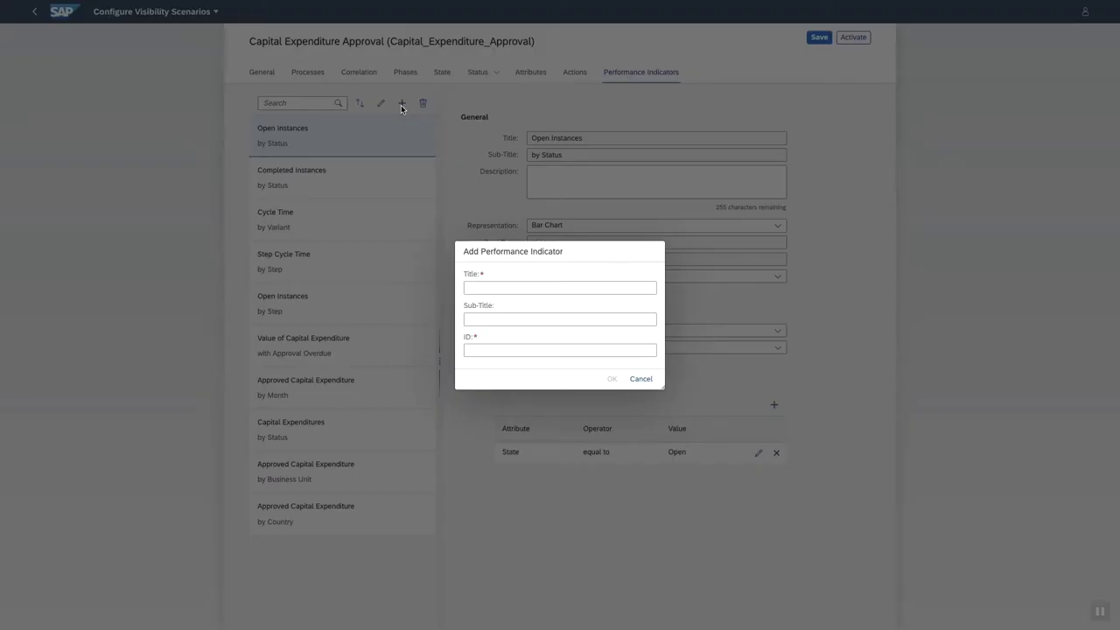
{"action": "left_click", "coordinate": [641, 379]}
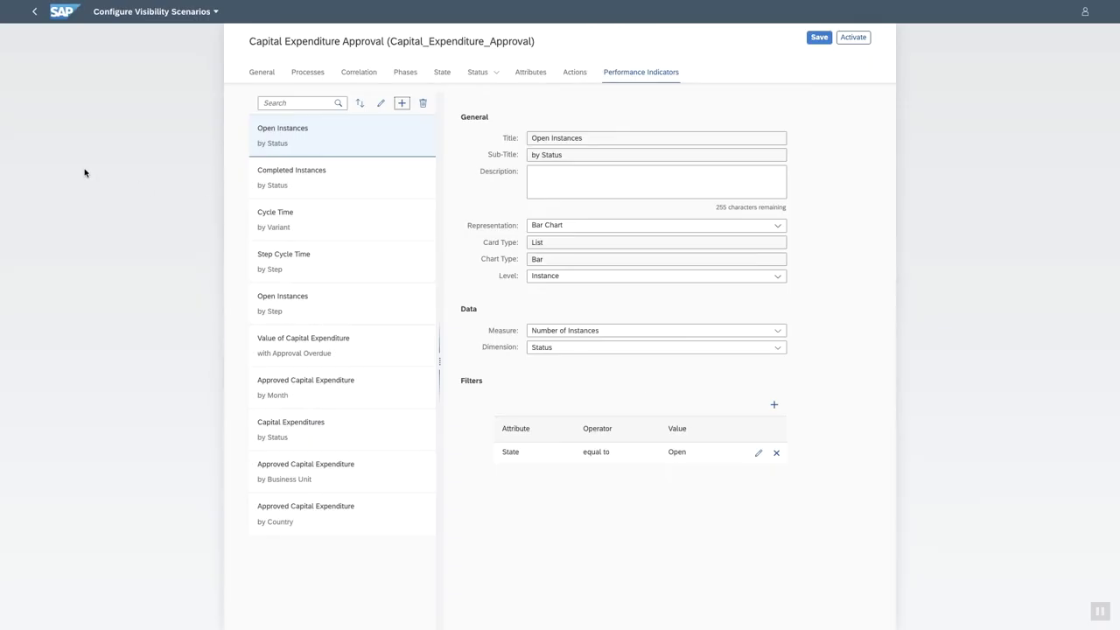
Switch to the Capex Request form, autofill it with sample data and set Type to Building.
{"action": "left_click", "coordinate": [35, 11]}
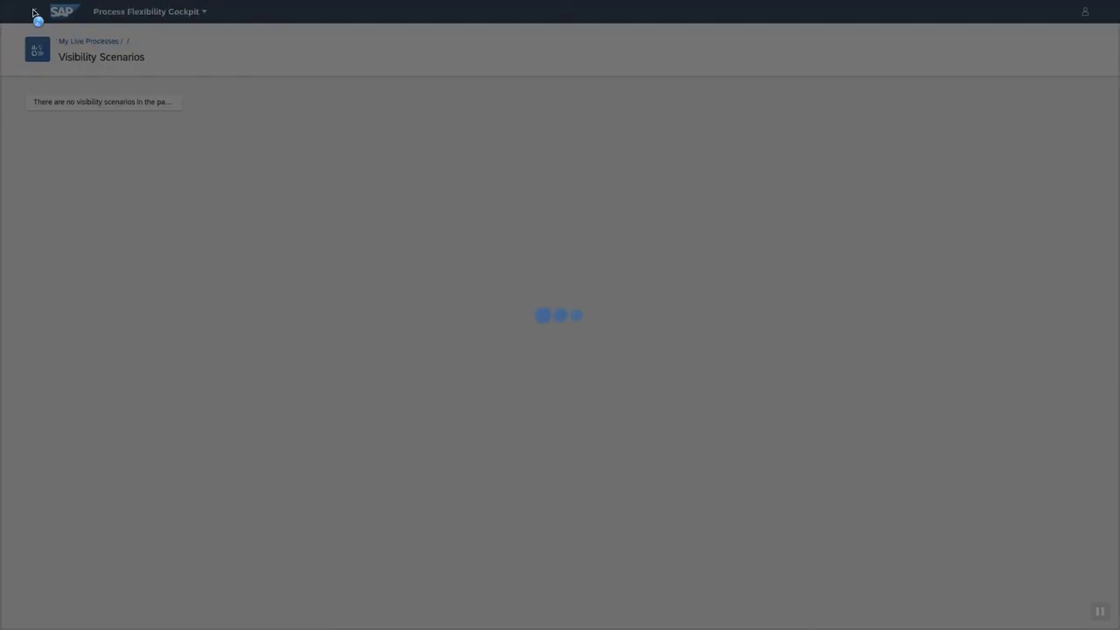
{"action": "key", "text": "ctrl+Up"}
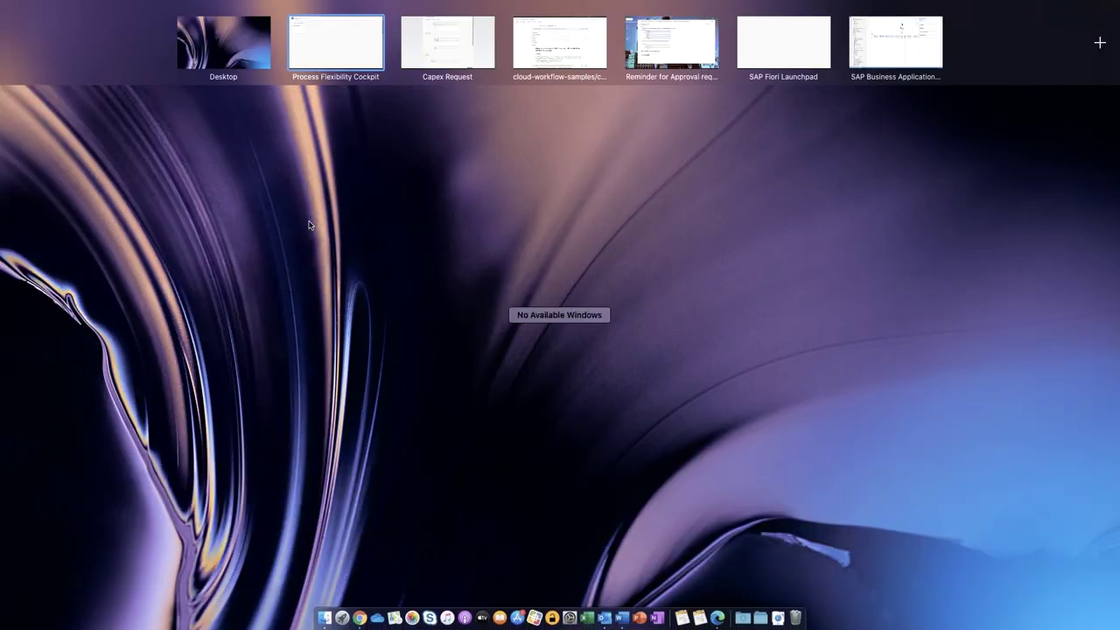
{"action": "left_click", "coordinate": [457, 49]}
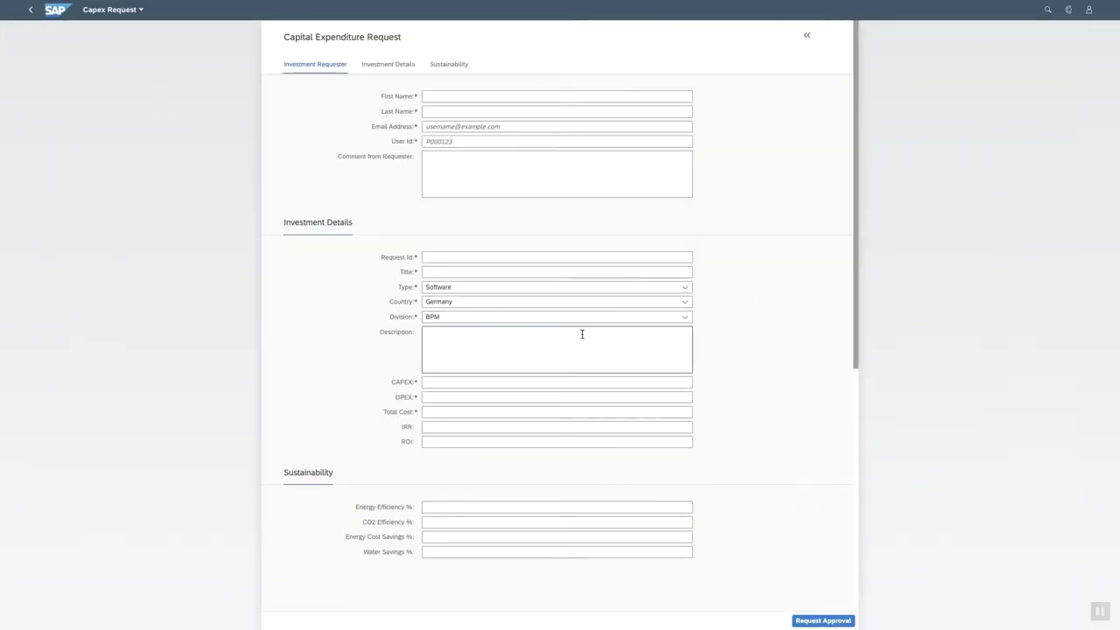
{"action": "left_click", "coordinate": [807, 36]}
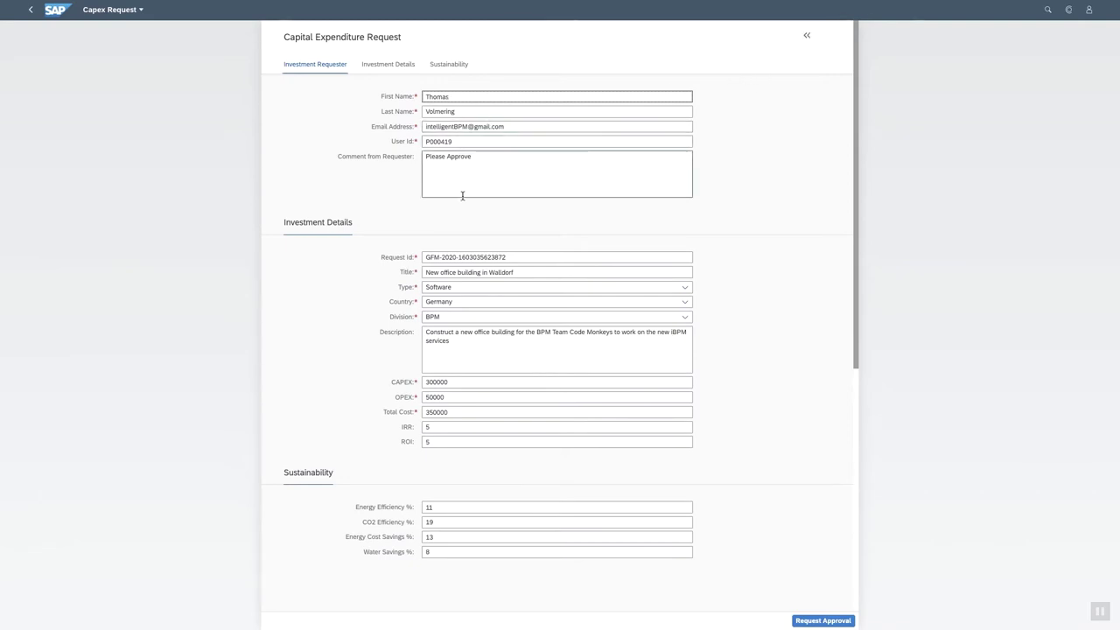
{"action": "left_click", "coordinate": [684, 287]}
{"action": "left_click", "coordinate": [441, 346]}
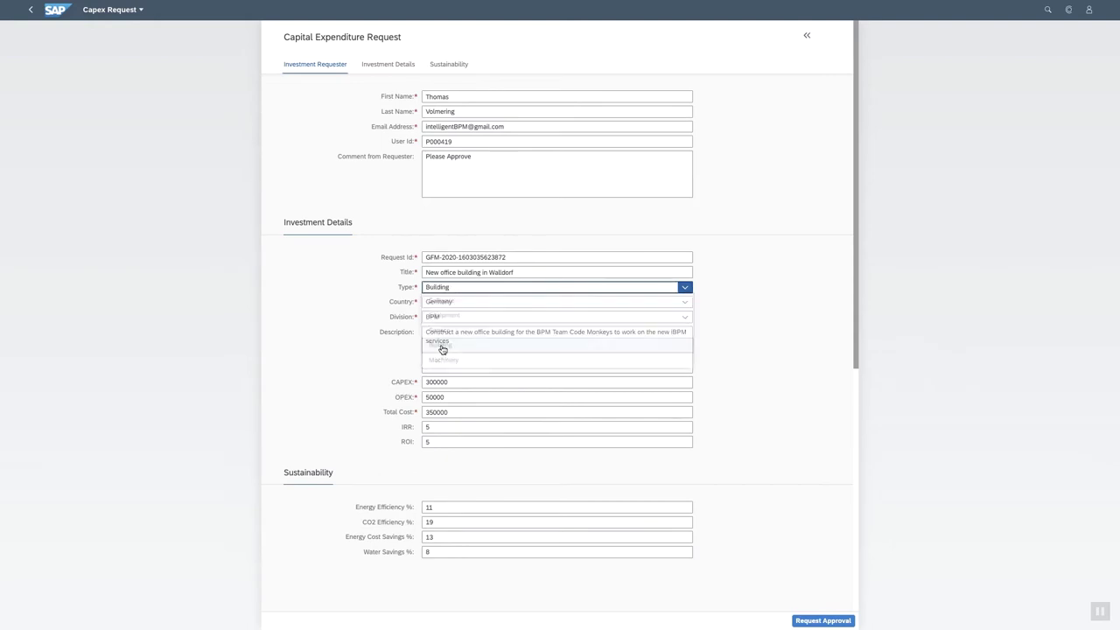
Retitle the request 'New office building in Berlin' and submit it for approval.
{"action": "left_click_drag", "start_coordinate": [490, 272], "coordinate": [576, 272]}
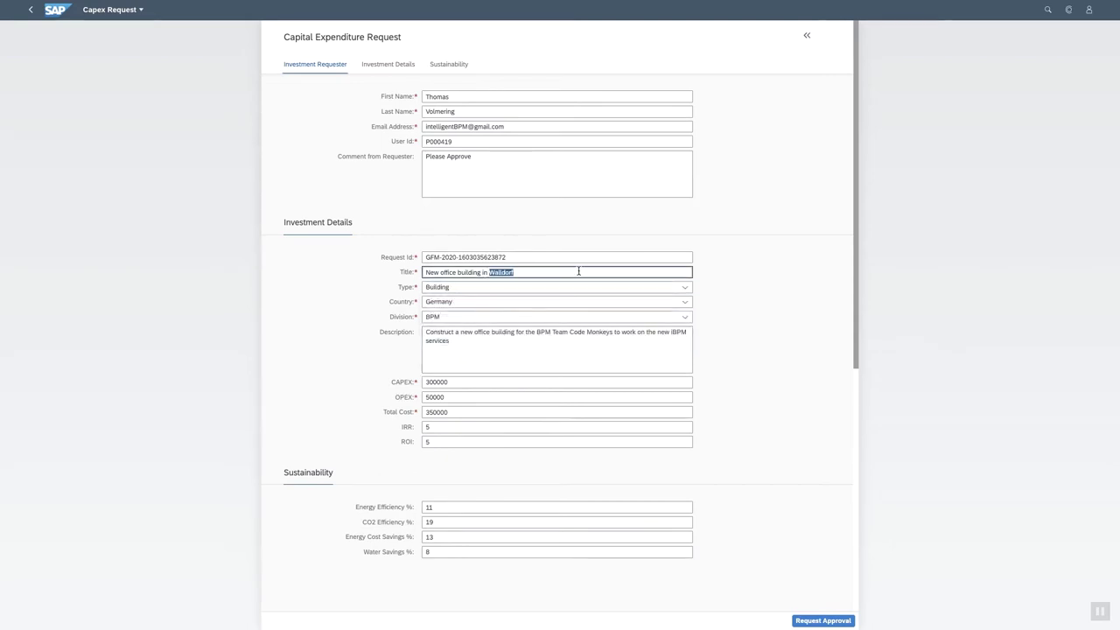
{"action": "type", "text": "Berlin"}
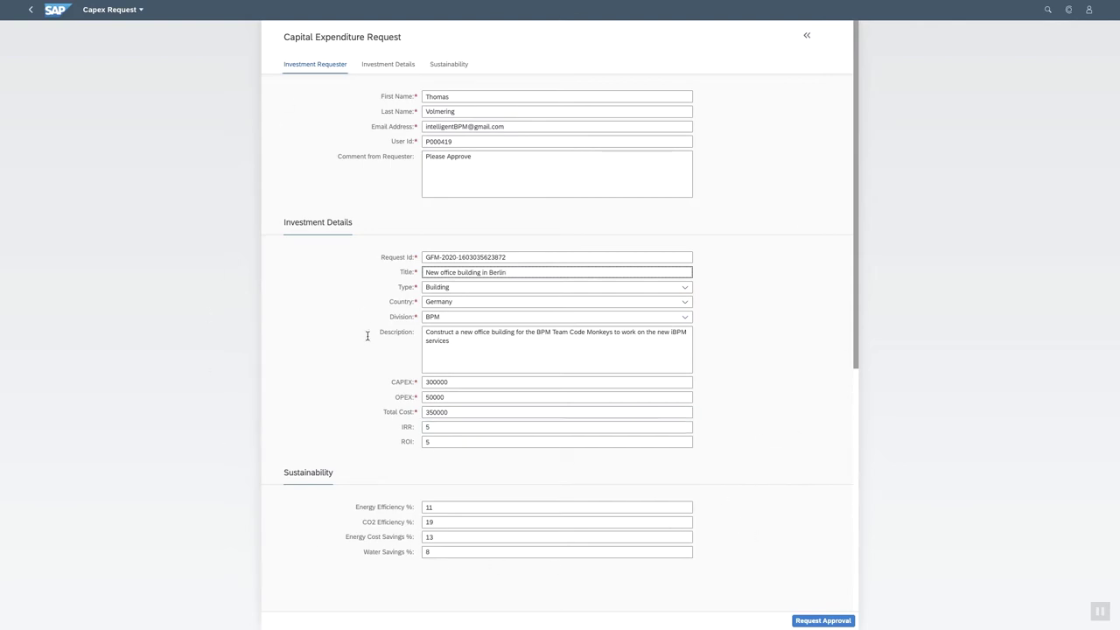
{"action": "scroll", "coordinate": [358, 378], "scroll_direction": "down", "scroll_amount": 1}
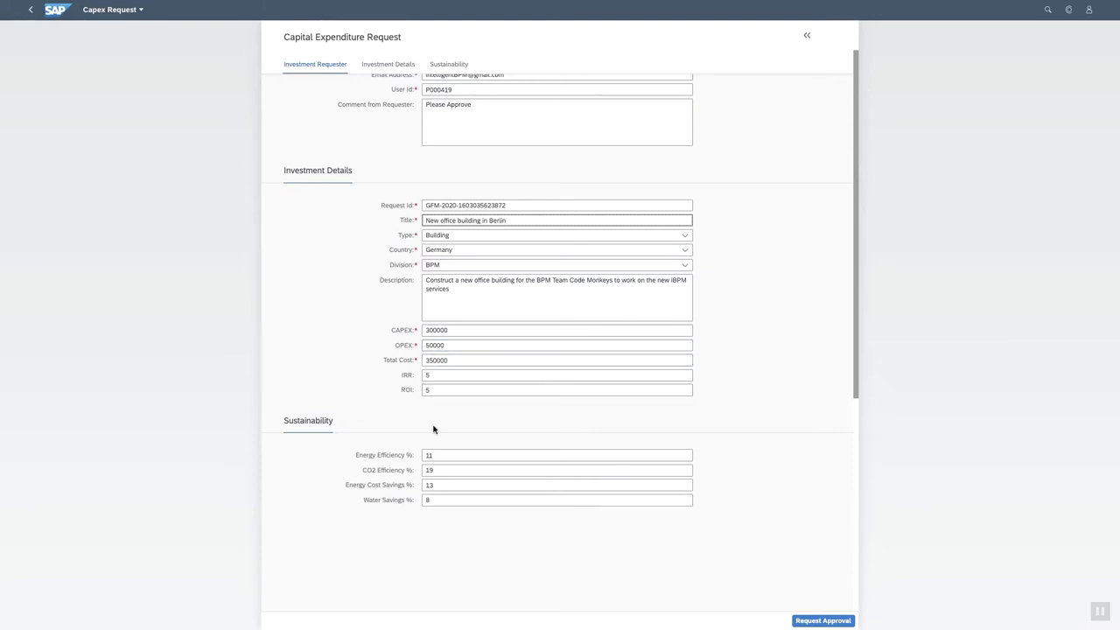
{"action": "scroll", "coordinate": [475, 548], "scroll_direction": "down", "scroll_amount": 1}
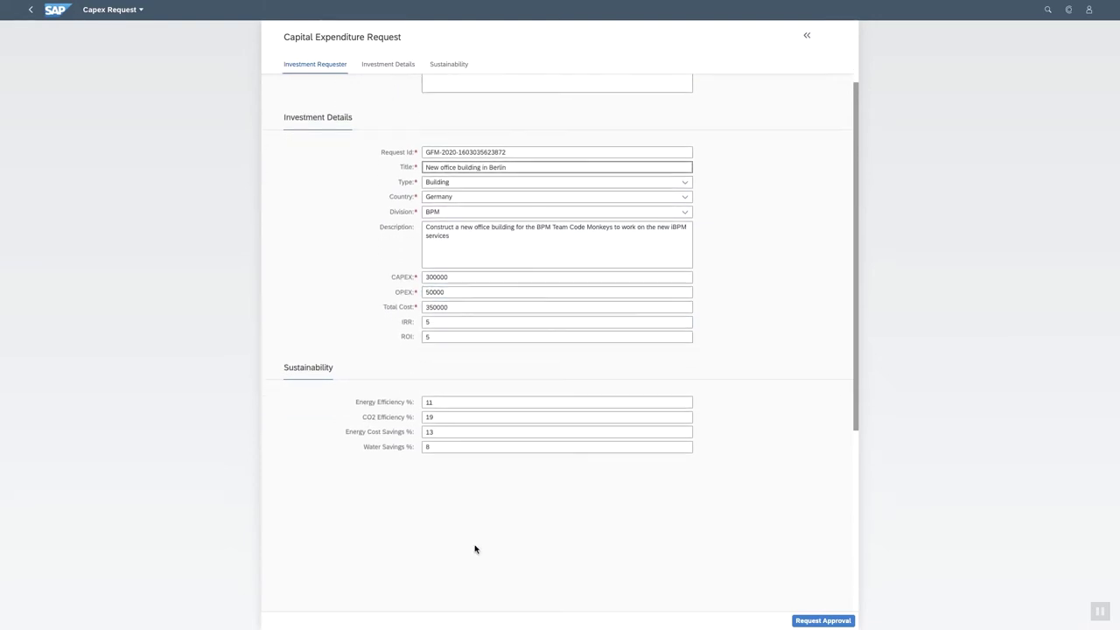
{"action": "left_click", "coordinate": [820, 621]}
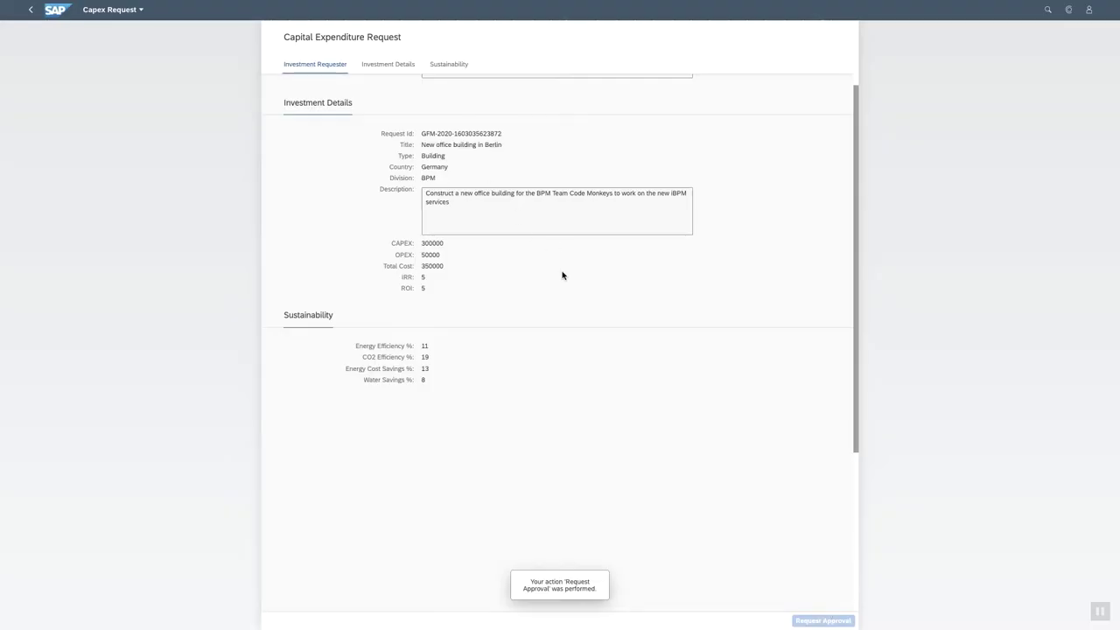
{"action": "key", "text": "ctrl+Up"}
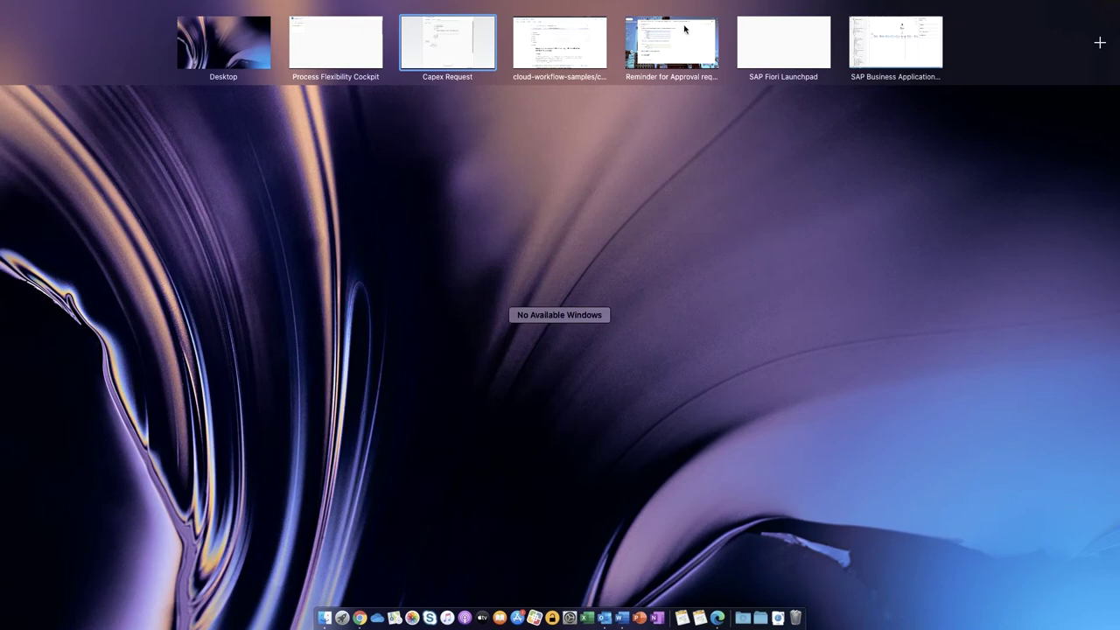
Refresh Gmail, open the Berlin office building approval email and follow its My Inbox link.
{"action": "left_click", "coordinate": [684, 40]}
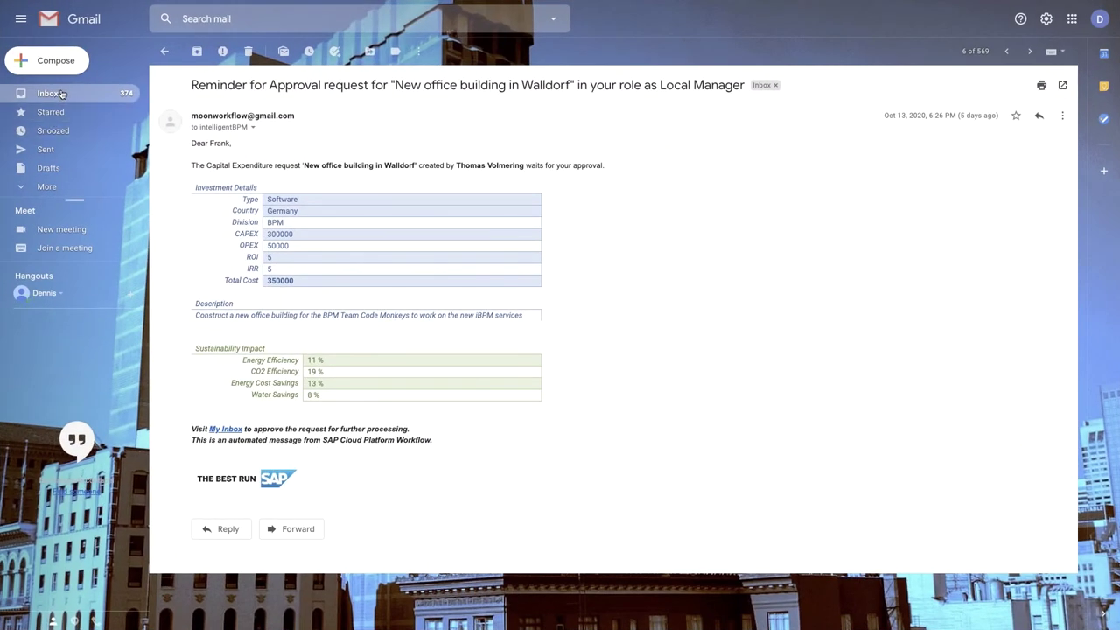
{"action": "left_click", "coordinate": [48, 92]}
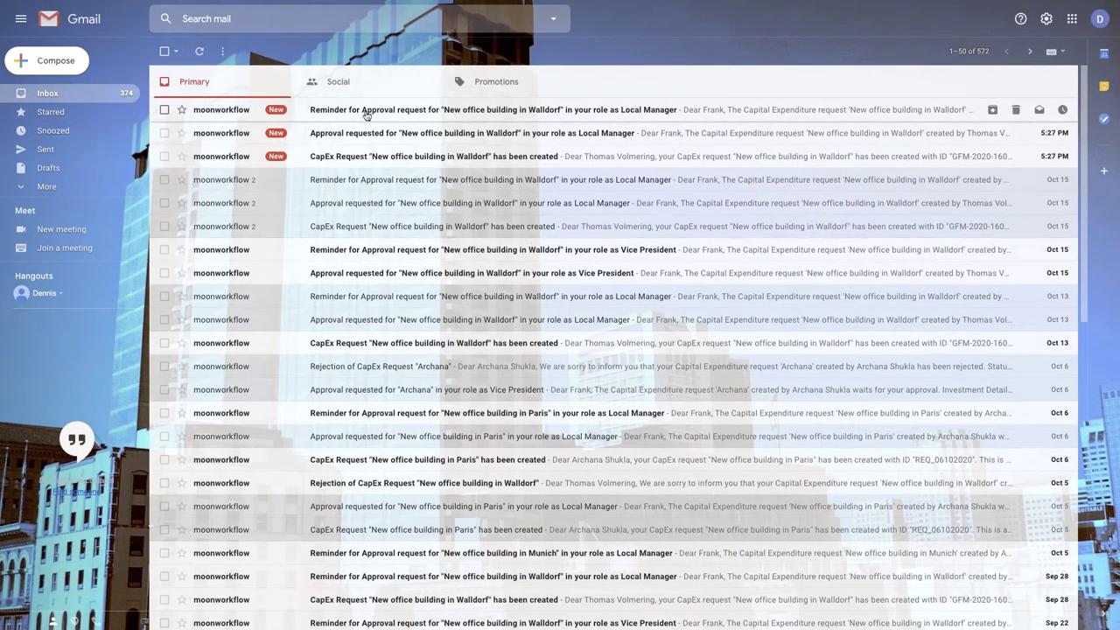
{"action": "left_click", "coordinate": [76, 93]}
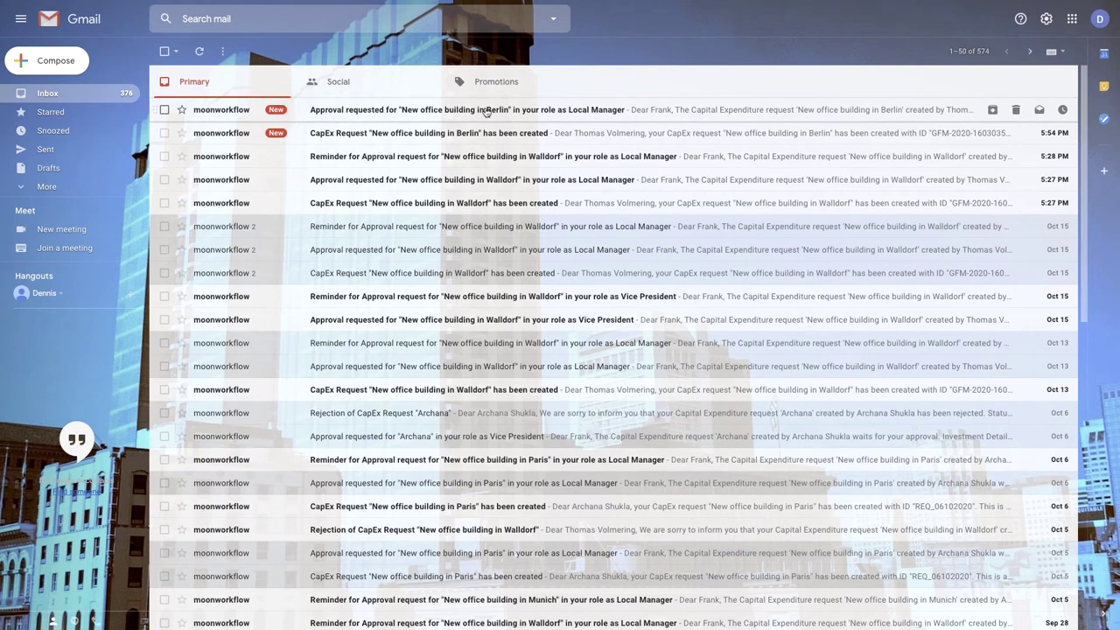
{"action": "left_click", "coordinate": [487, 112]}
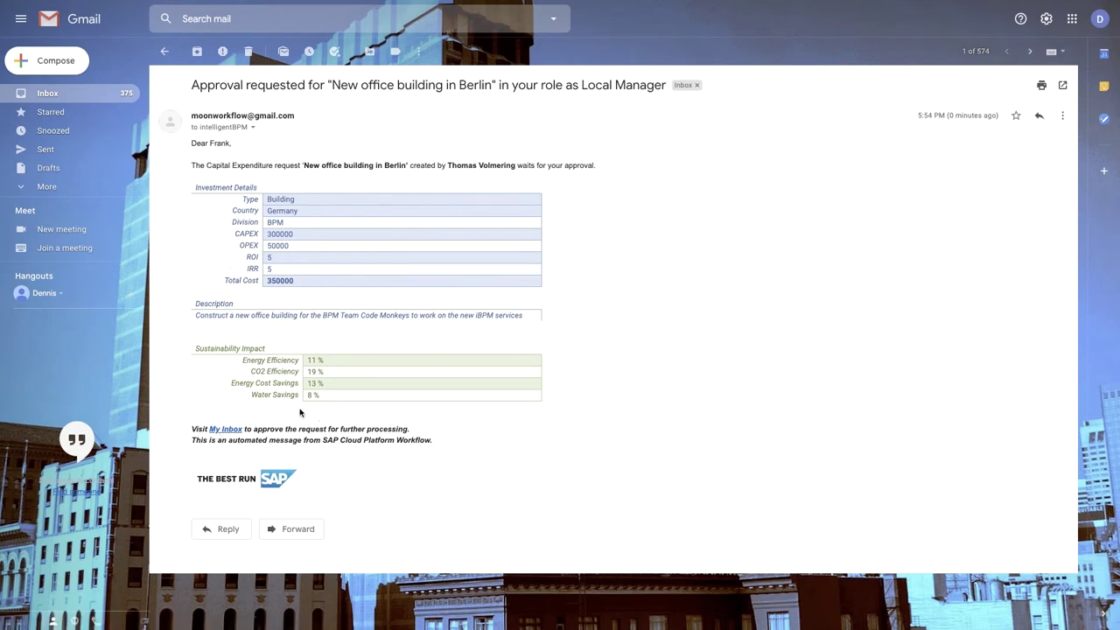
{"action": "left_click", "coordinate": [224, 429]}
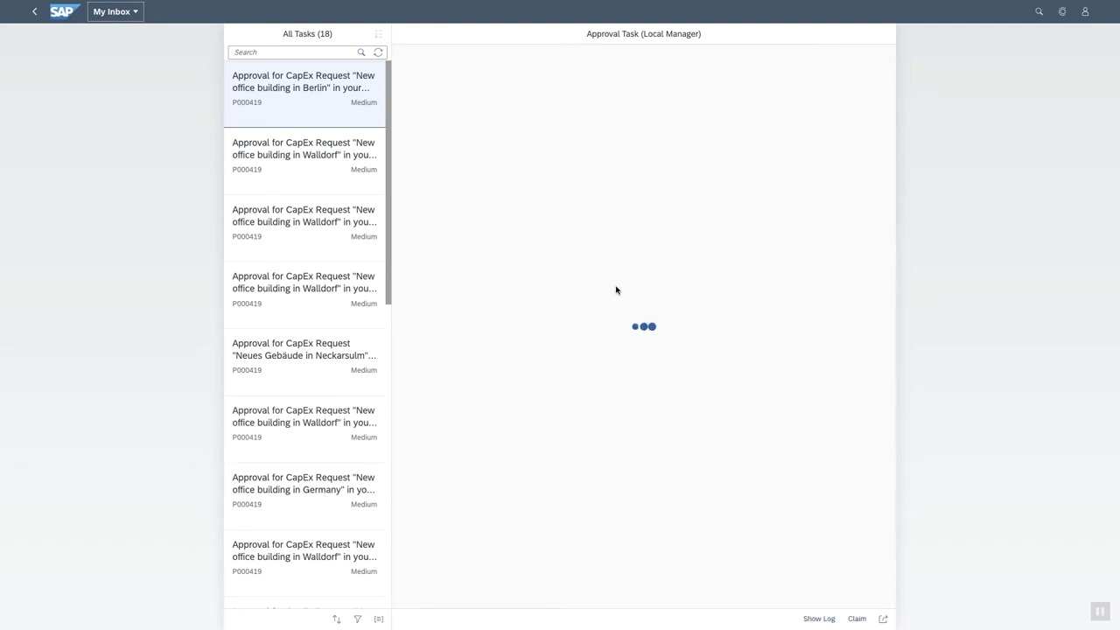
Open the Berlin capex approval task and greet the assistant chat with 'hey'.
{"action": "left_click", "coordinate": [248, 98]}
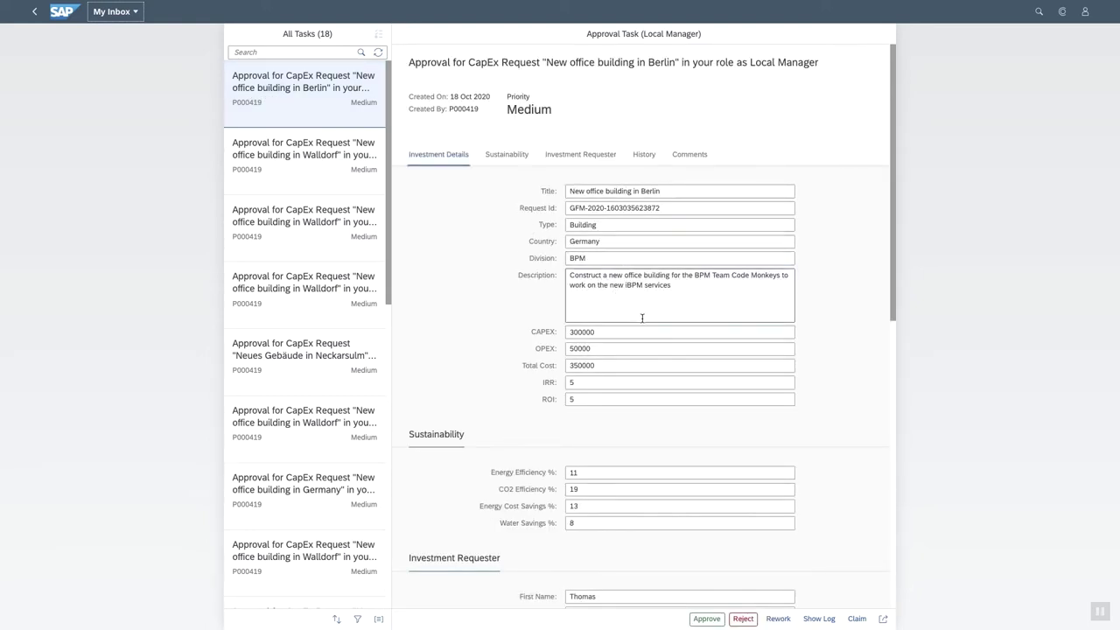
{"action": "scroll", "coordinate": [842, 432], "scroll_direction": "down", "scroll_amount": 3}
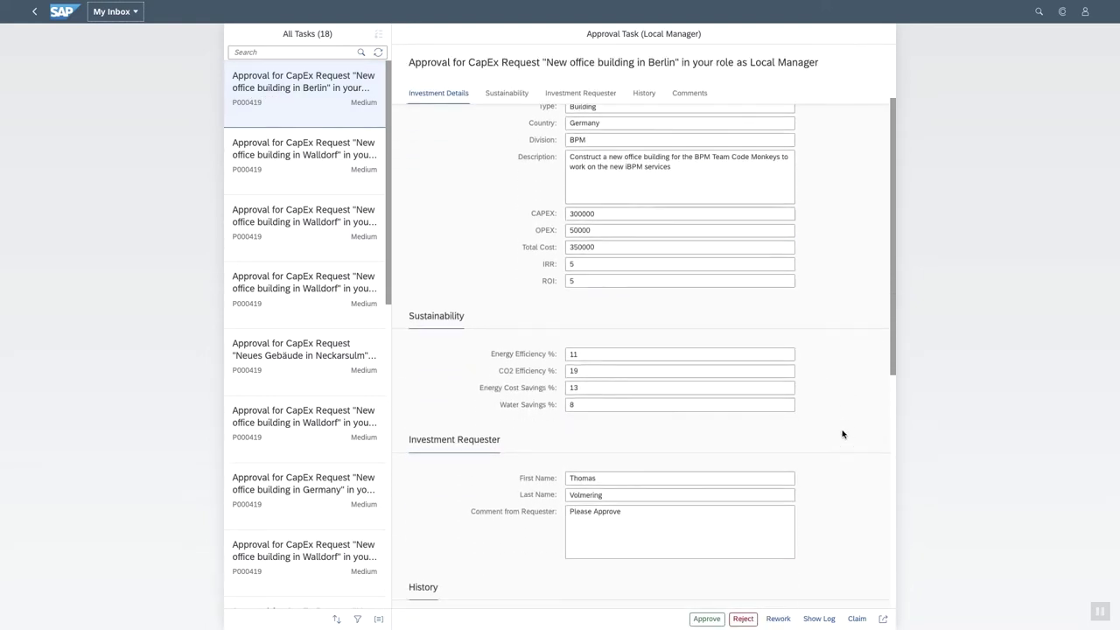
{"action": "scroll", "coordinate": [843, 432], "scroll_direction": "up", "scroll_amount": 5}
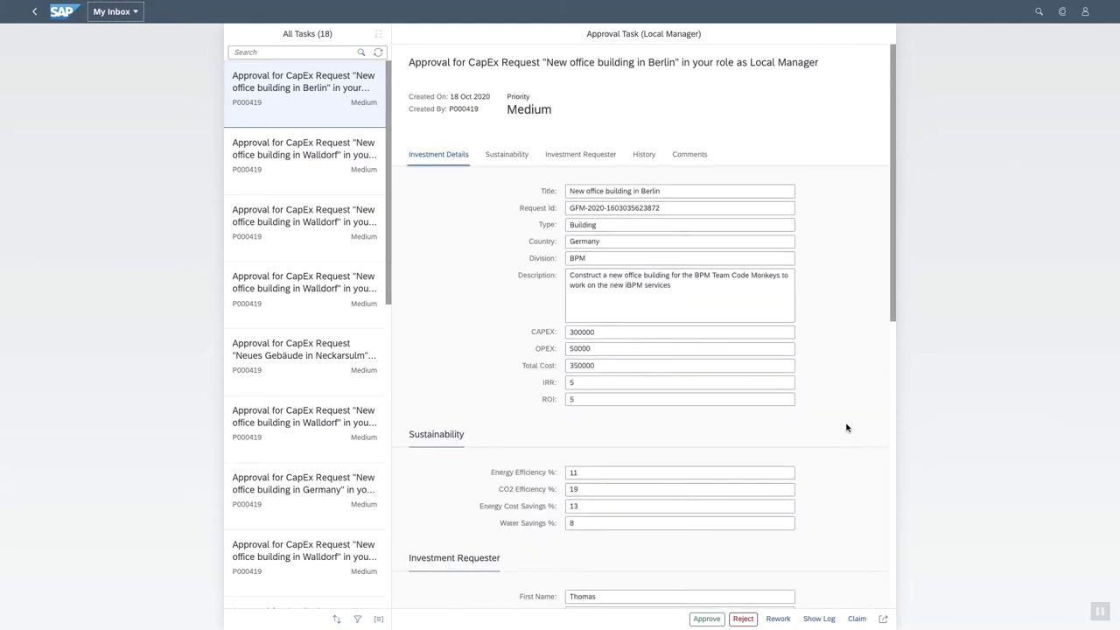
{"action": "left_click", "coordinate": [1061, 11]}
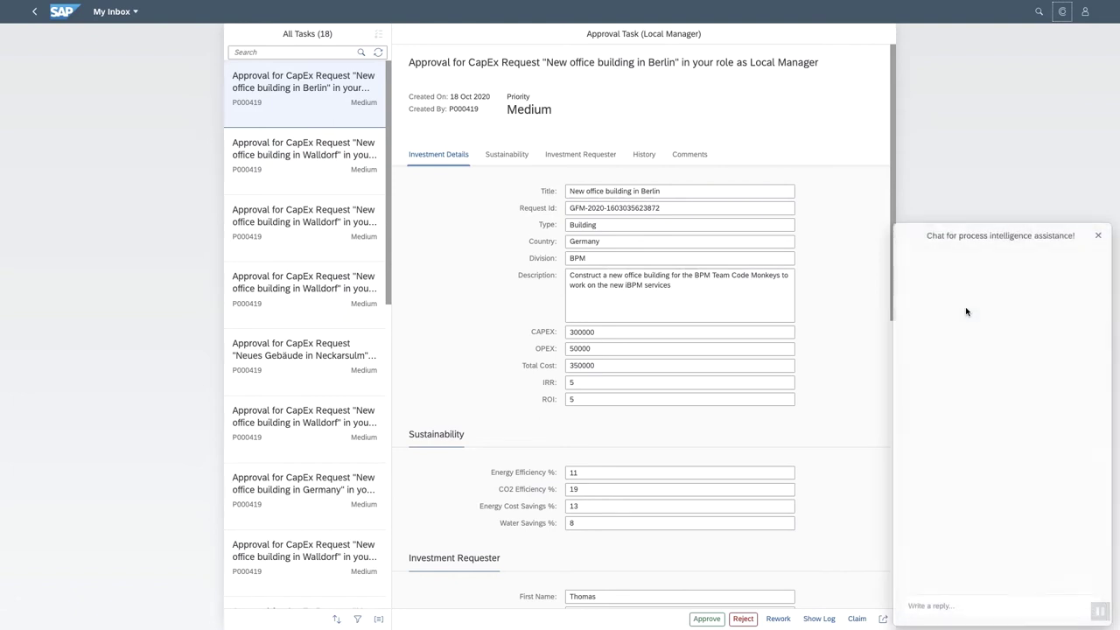
{"action": "left_click", "coordinate": [912, 606]}
{"action": "type", "text": "hey"}
{"action": "key", "text": "Return"}
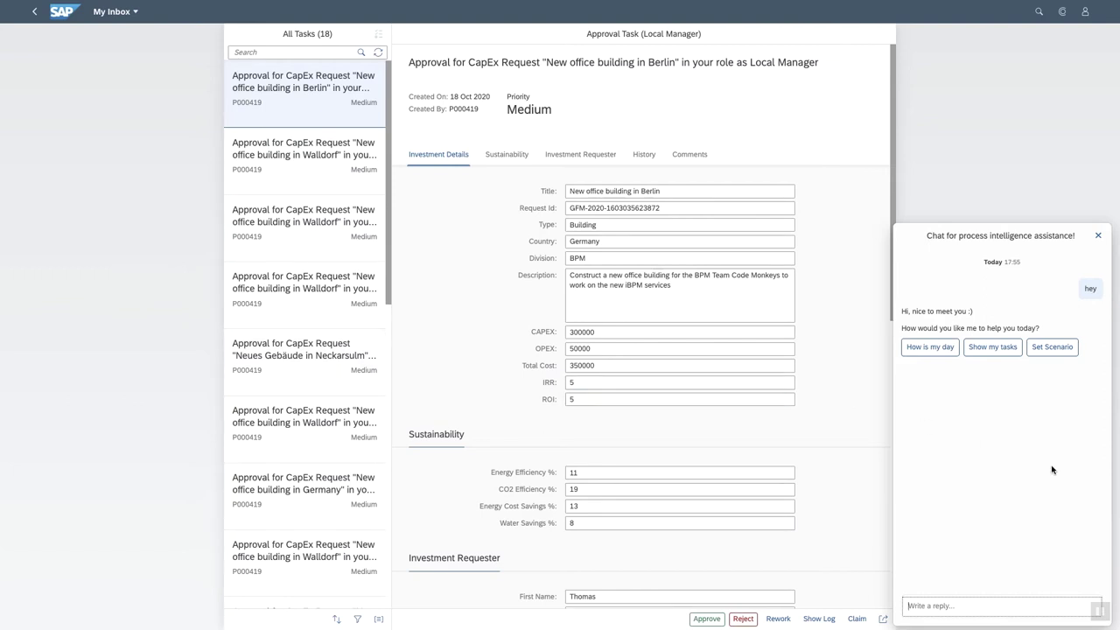
Ask the assistant for Capex Approval open instances by status and open the visibility workspace.
{"action": "left_click", "coordinate": [1052, 346]}
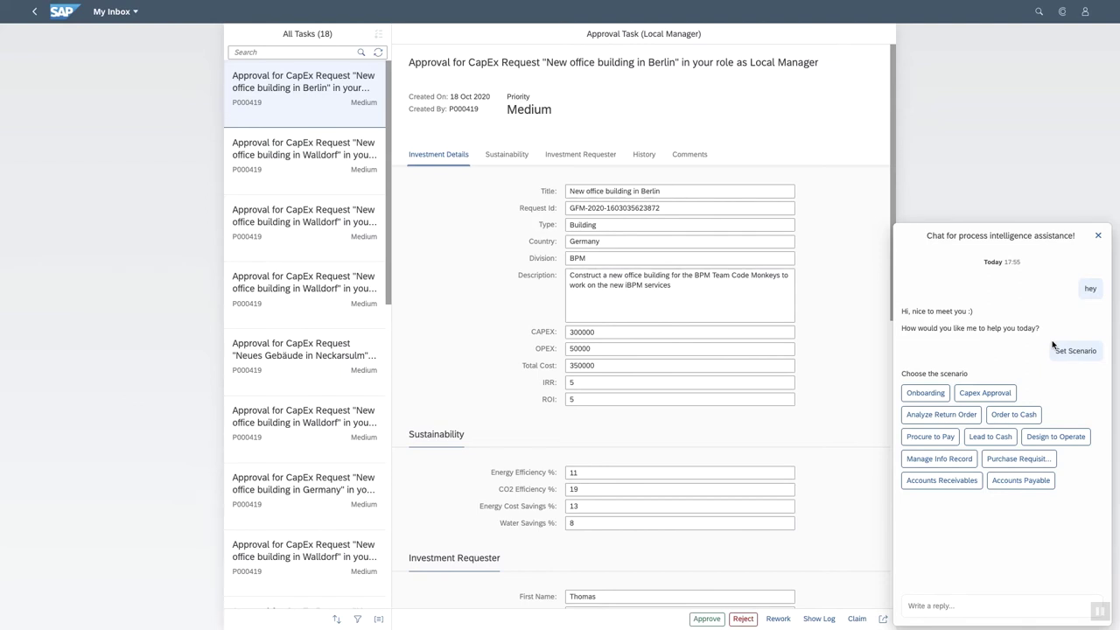
{"action": "left_click", "coordinate": [982, 394]}
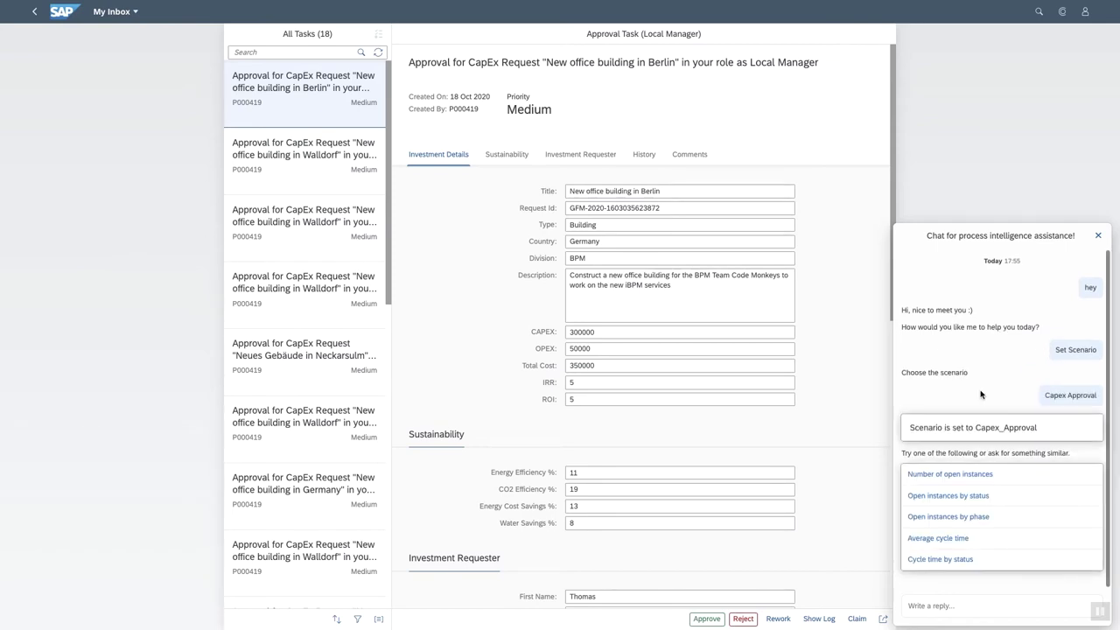
{"action": "left_click", "coordinate": [930, 495]}
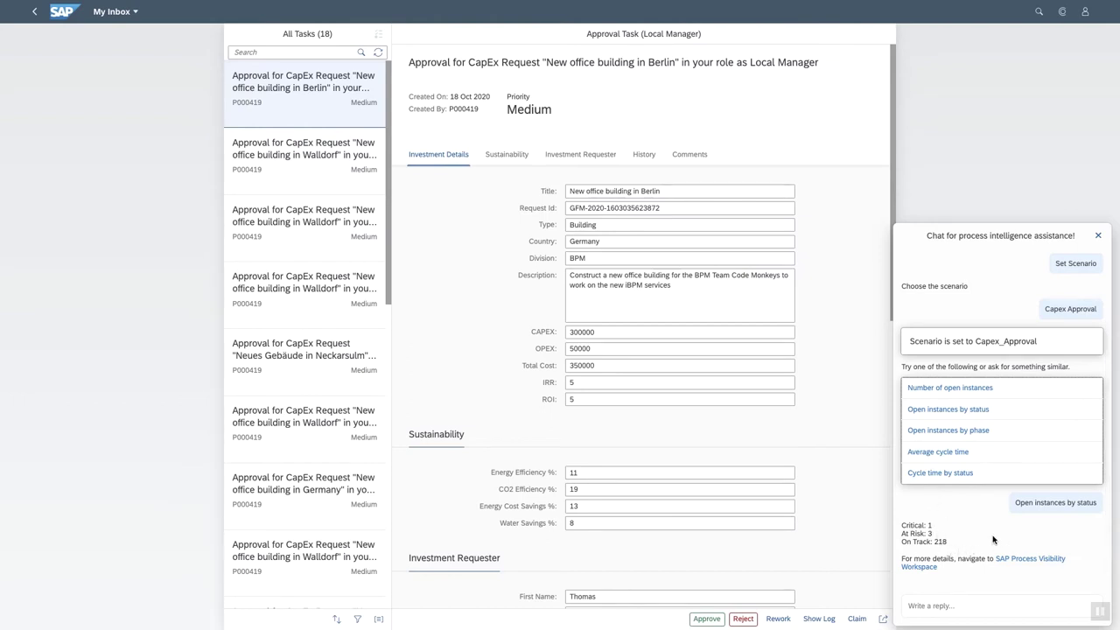
{"action": "left_click", "coordinate": [1022, 563]}
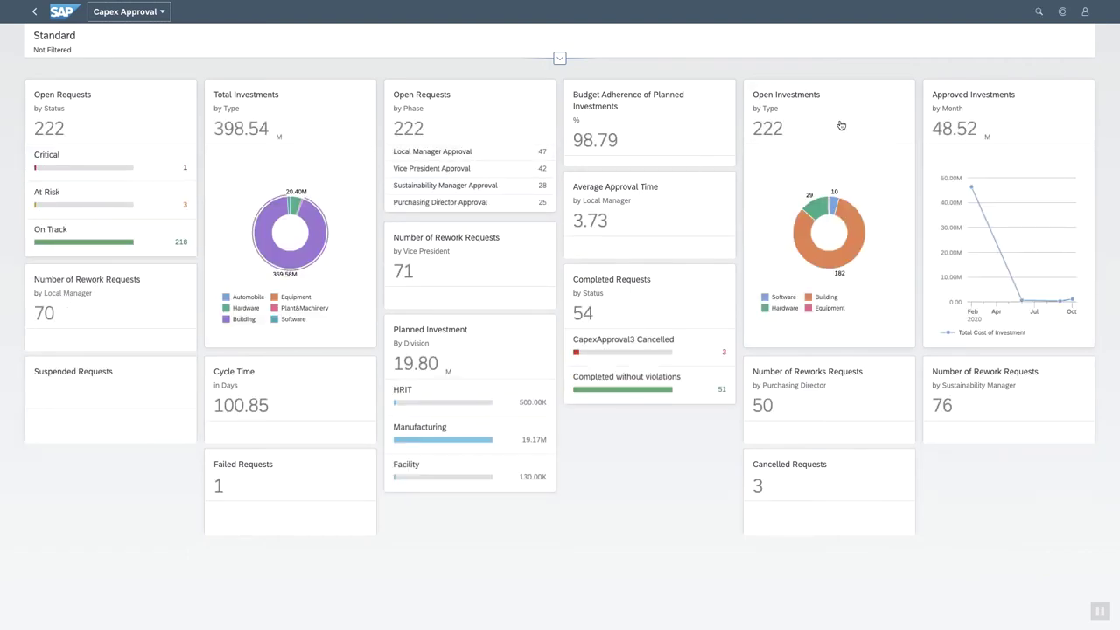
Move the Open Investments and Vice President rework cards, then open request 10188's details.
{"action": "left_click_drag", "start_coordinate": [831, 127], "coordinate": [469, 119]}
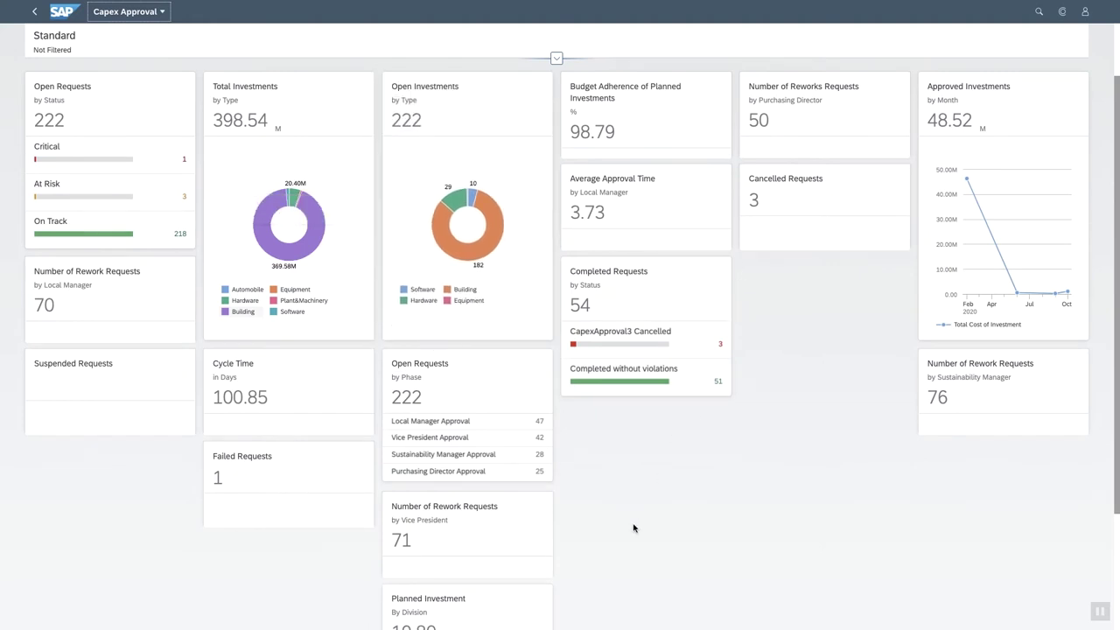
{"action": "scroll", "coordinate": [634, 528], "scroll_direction": "down", "scroll_amount": 1}
{"action": "left_click_drag", "start_coordinate": [465, 497], "coordinate": [822, 258]}
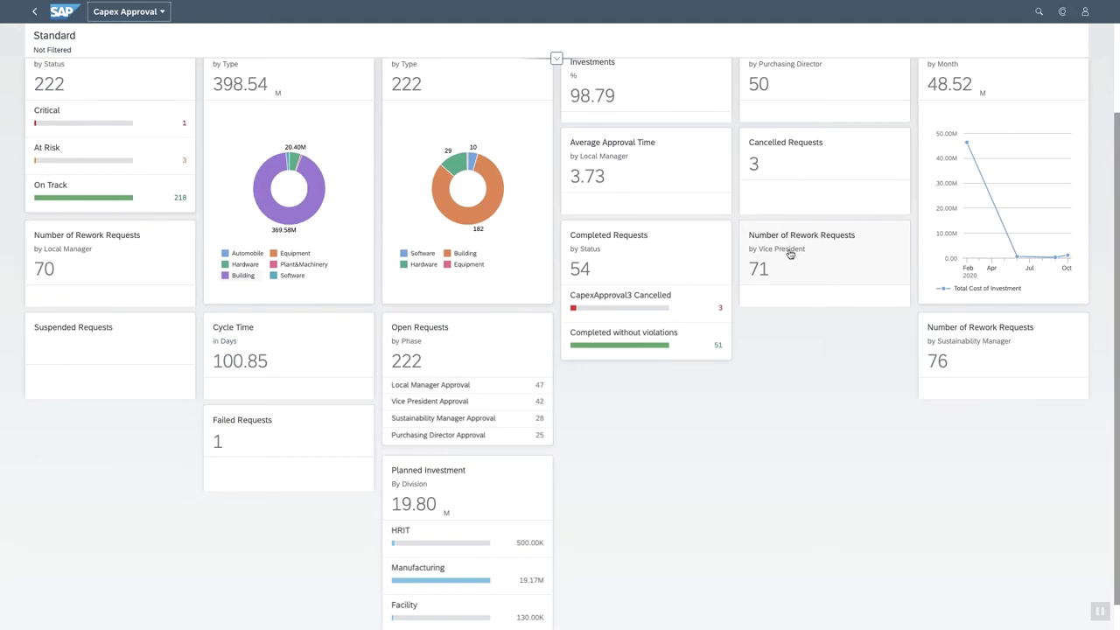
{"action": "left_click", "coordinate": [789, 253]}
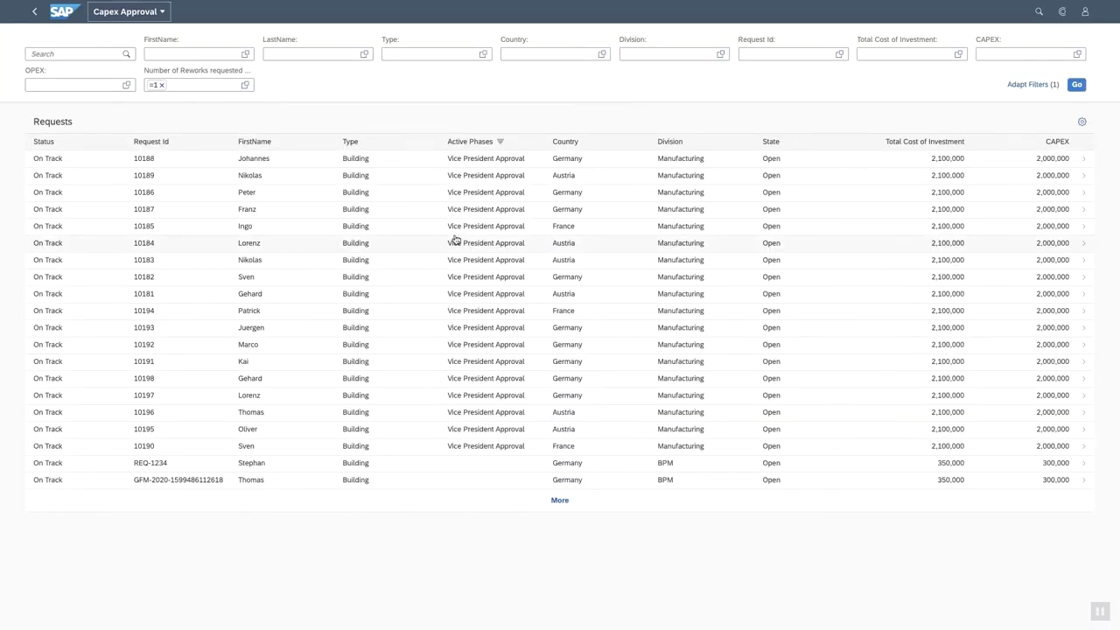
{"action": "left_click", "coordinate": [287, 160]}
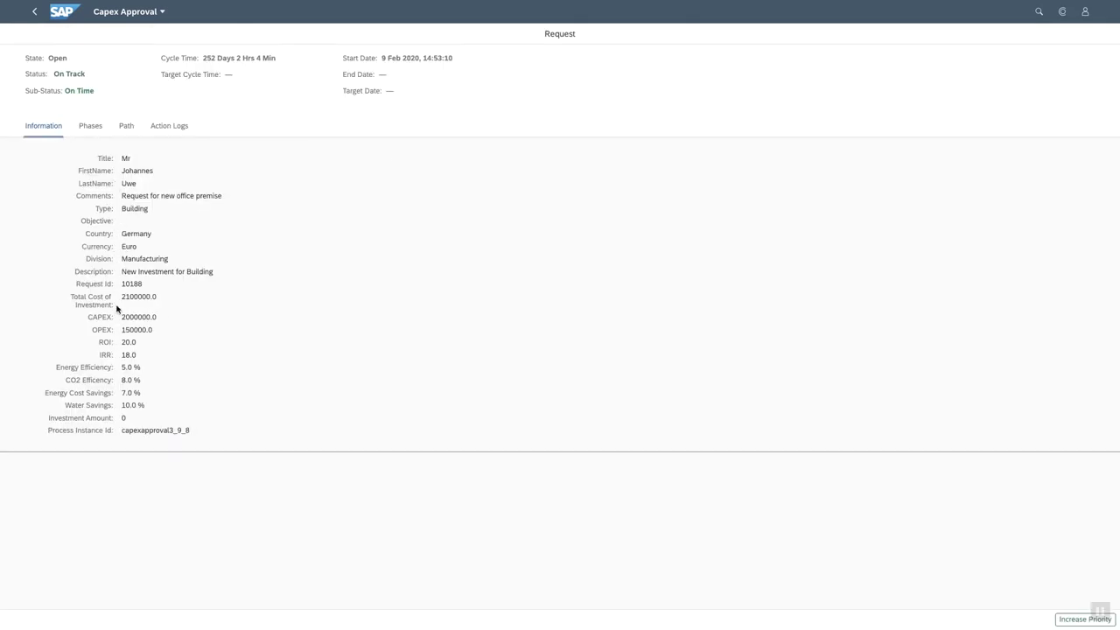
Review request 10188's approval phases, path diagram and action logs.
{"action": "left_click", "coordinate": [98, 130]}
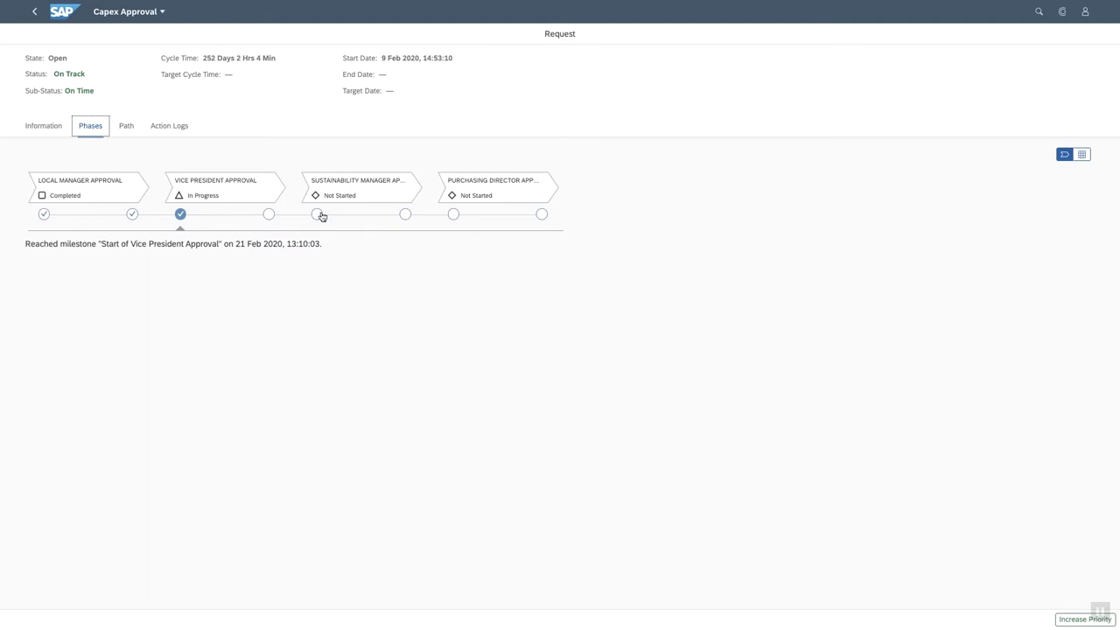
{"action": "left_click", "coordinate": [268, 213]}
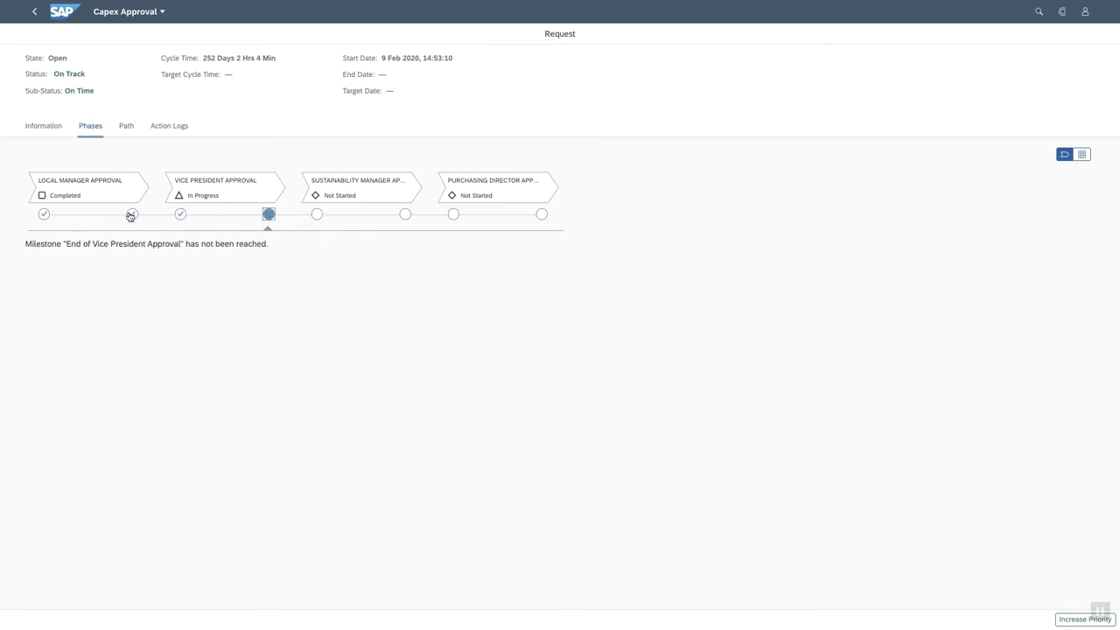
{"action": "left_click", "coordinate": [126, 128]}
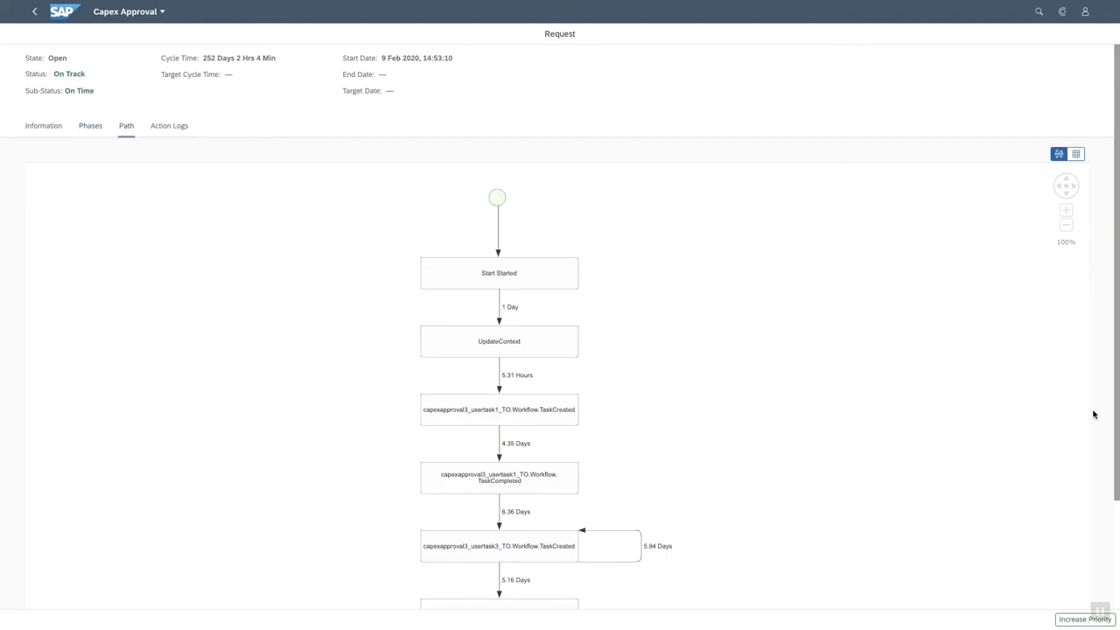
{"action": "scroll", "coordinate": [1096, 423], "scroll_direction": "down", "scroll_amount": 3}
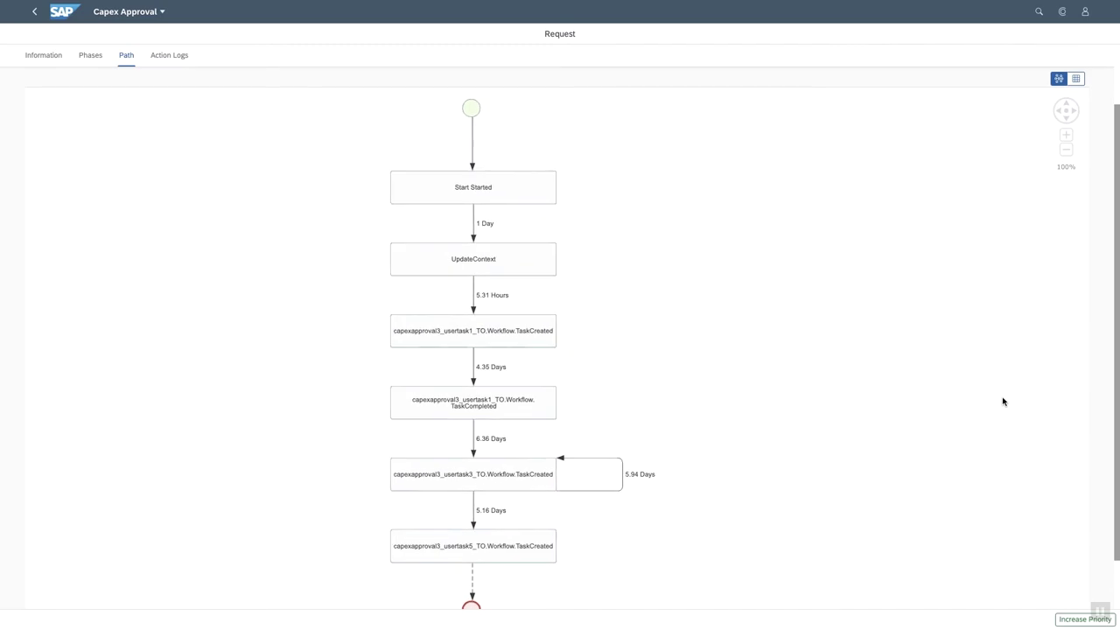
{"action": "scroll", "coordinate": [1097, 411], "scroll_direction": "up", "scroll_amount": 3}
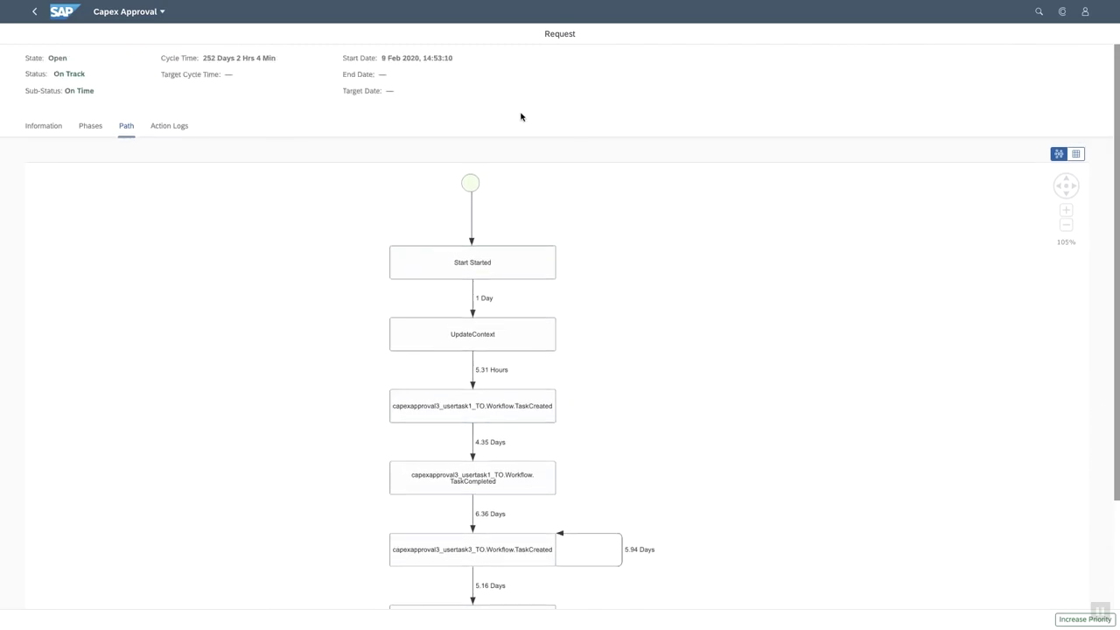
{"action": "left_click", "coordinate": [169, 126]}
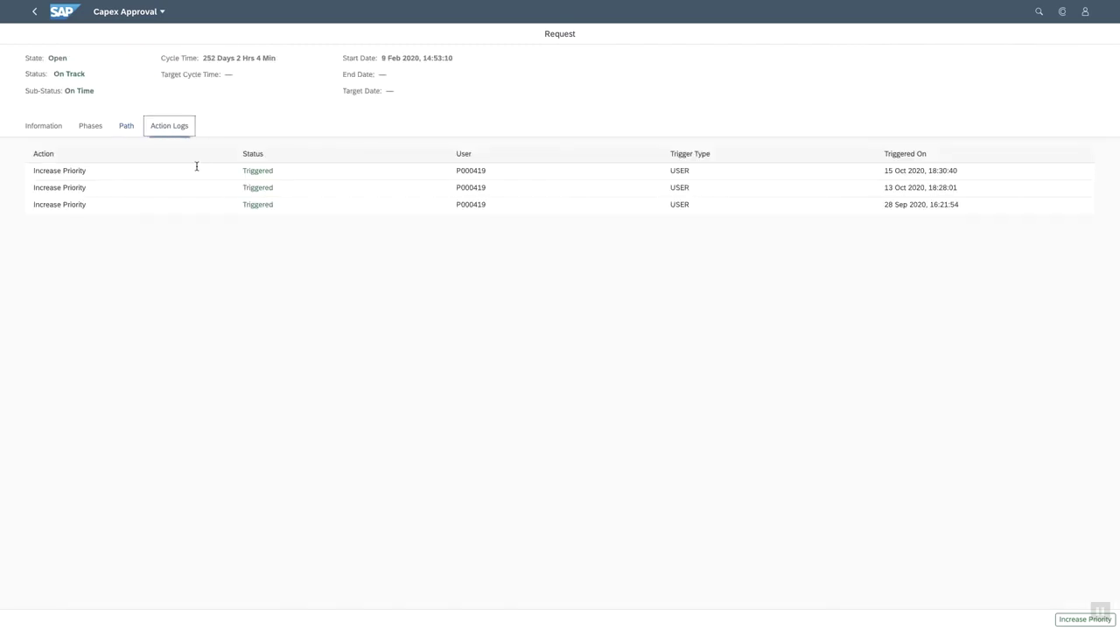
Increase the request's priority and return to the Capex Approval overview.
{"action": "left_click", "coordinate": [1069, 622]}
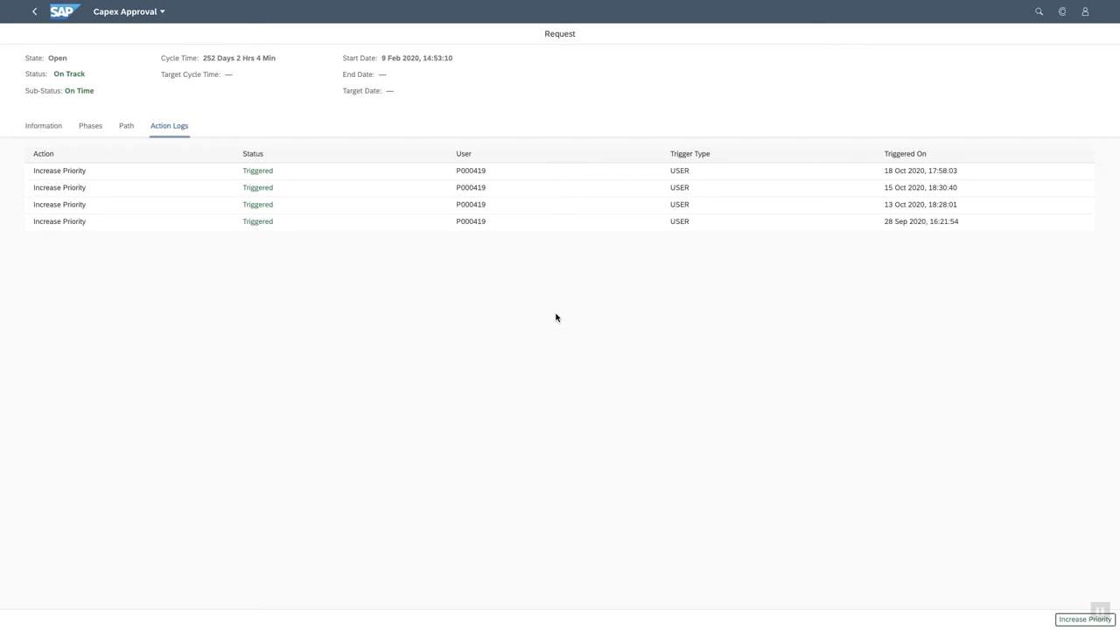
{"action": "left_click", "coordinate": [34, 17]}
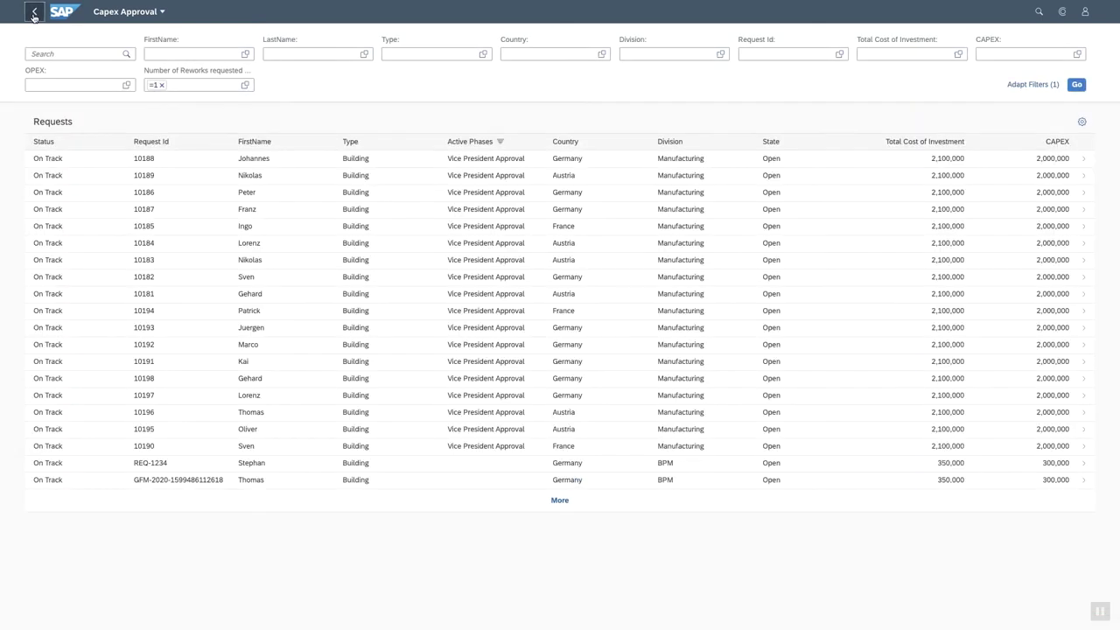
{"action": "left_click", "coordinate": [34, 12]}
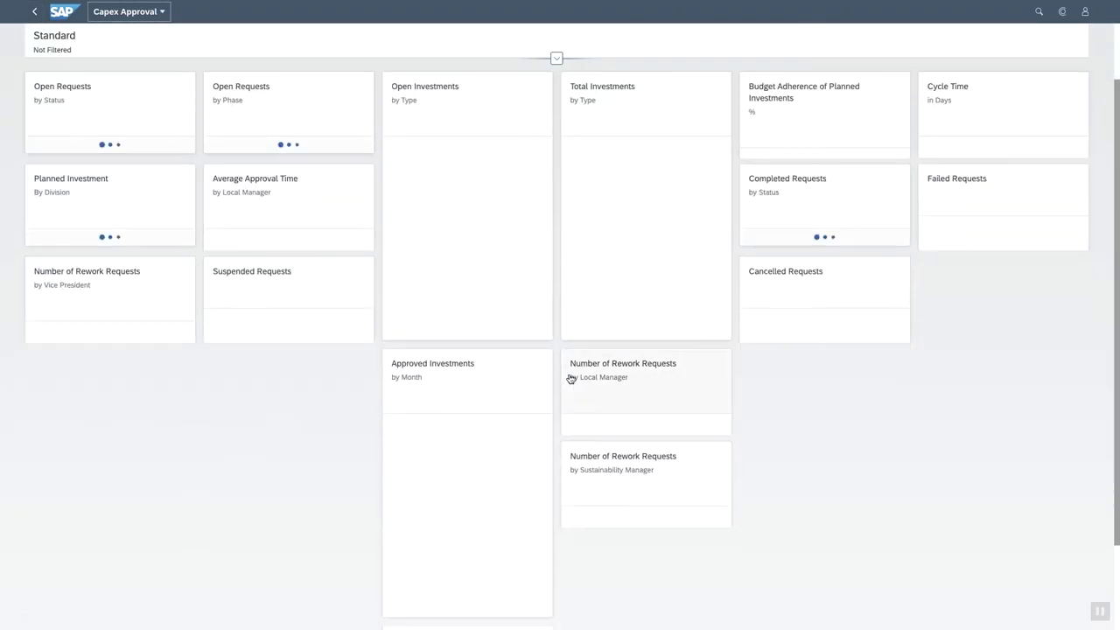
Open CapexApproval3.workflow in Business Application Studio and zoom in on the diagram.
{"action": "key", "text": "ctrl+Up"}
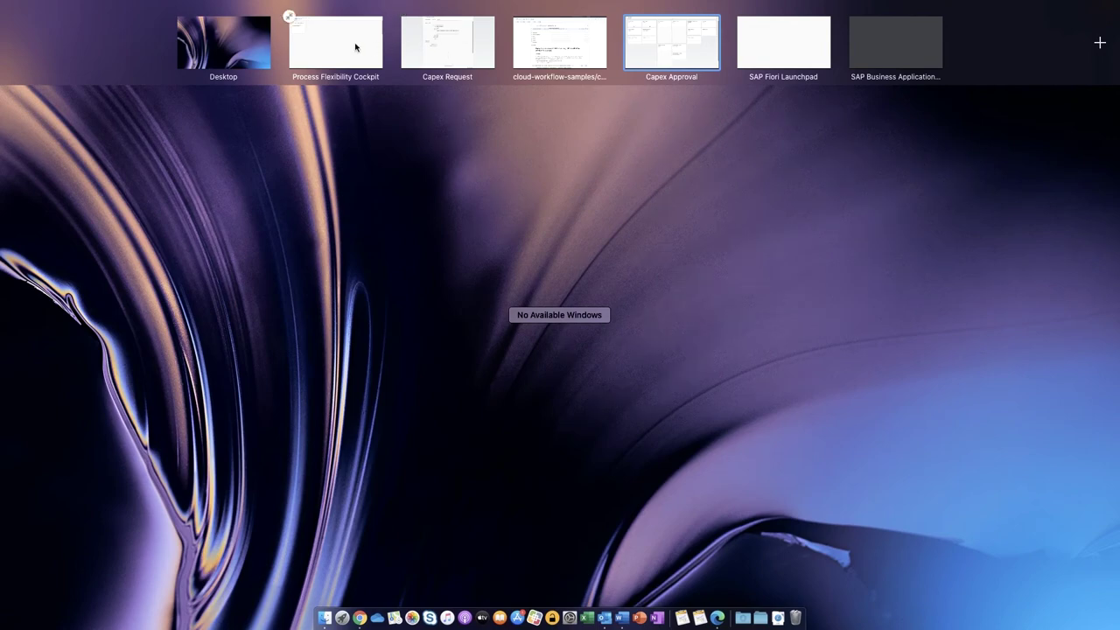
{"action": "left_click", "coordinate": [820, 48]}
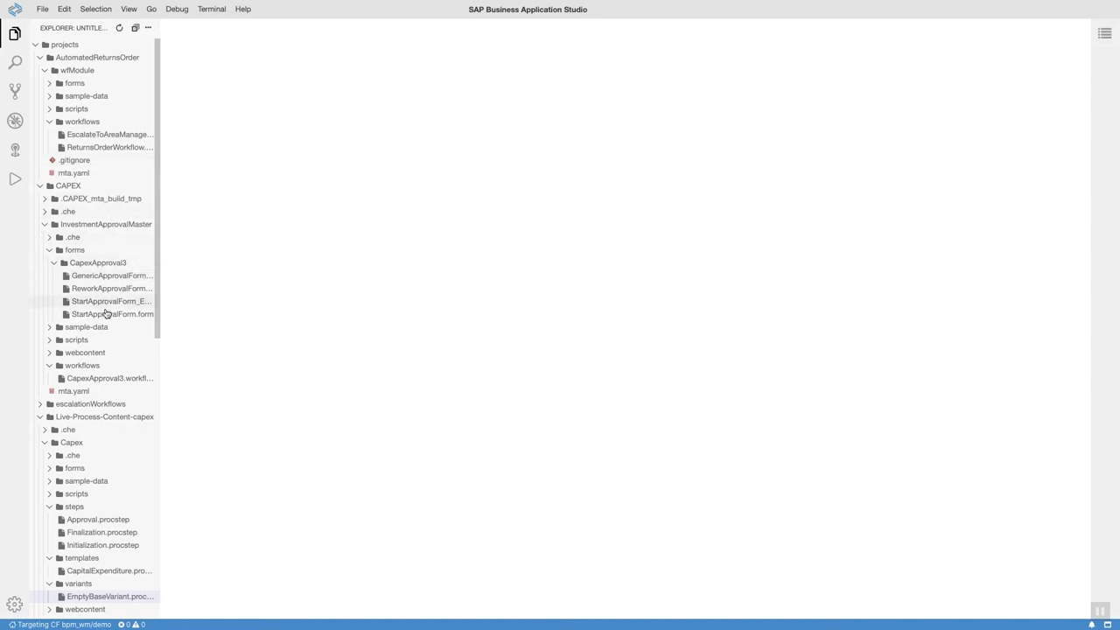
{"action": "left_click", "coordinate": [109, 379]}
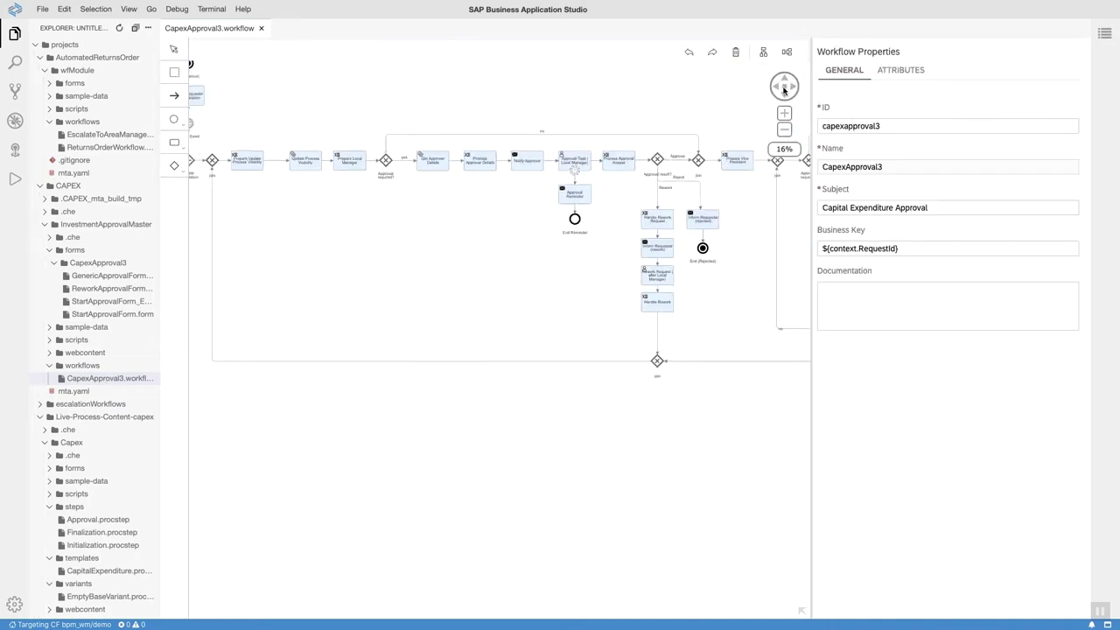
{"action": "left_click", "coordinate": [783, 114]}
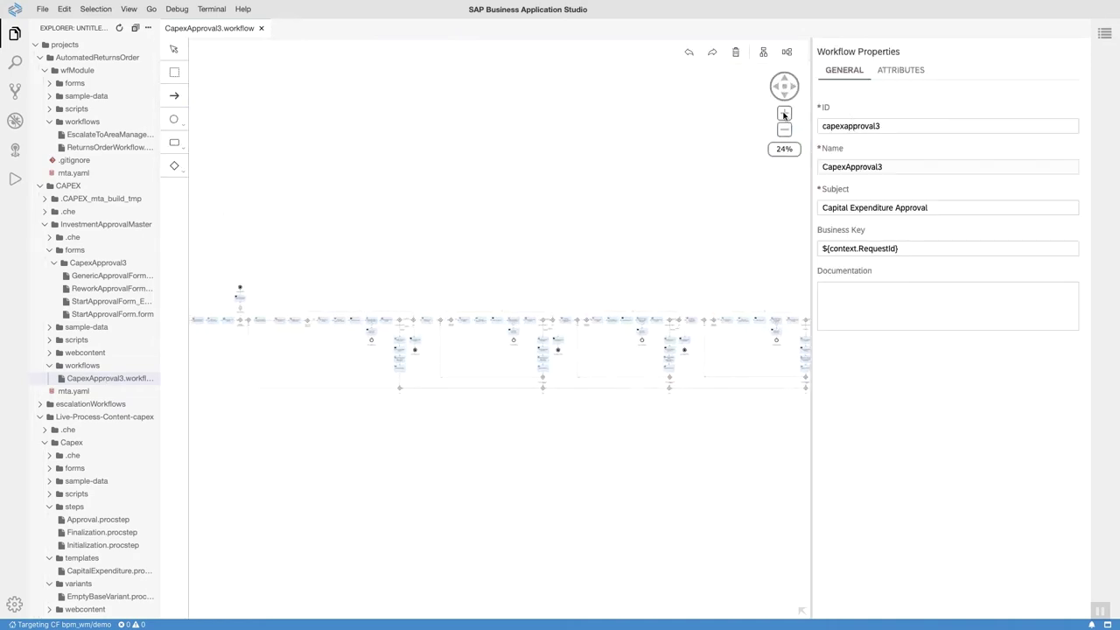
{"action": "left_click", "coordinate": [784, 114]}
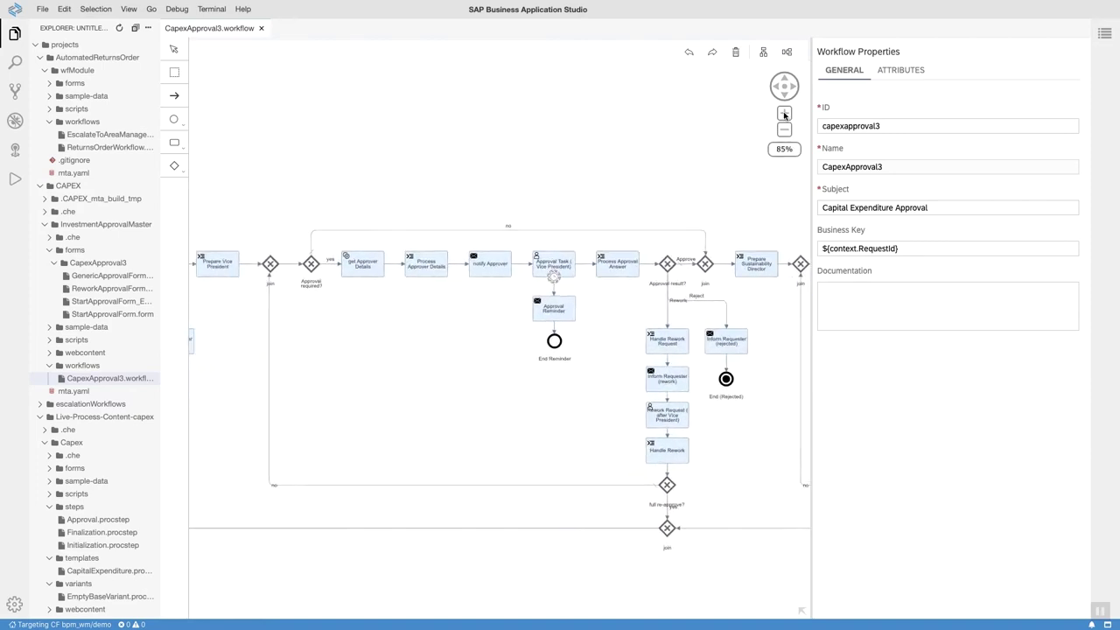
Pan to the start events and inspect the Inform Requester mail task's properties.
{"action": "scroll", "coordinate": [429, 172], "scroll_direction": "left", "scroll_amount": 12}
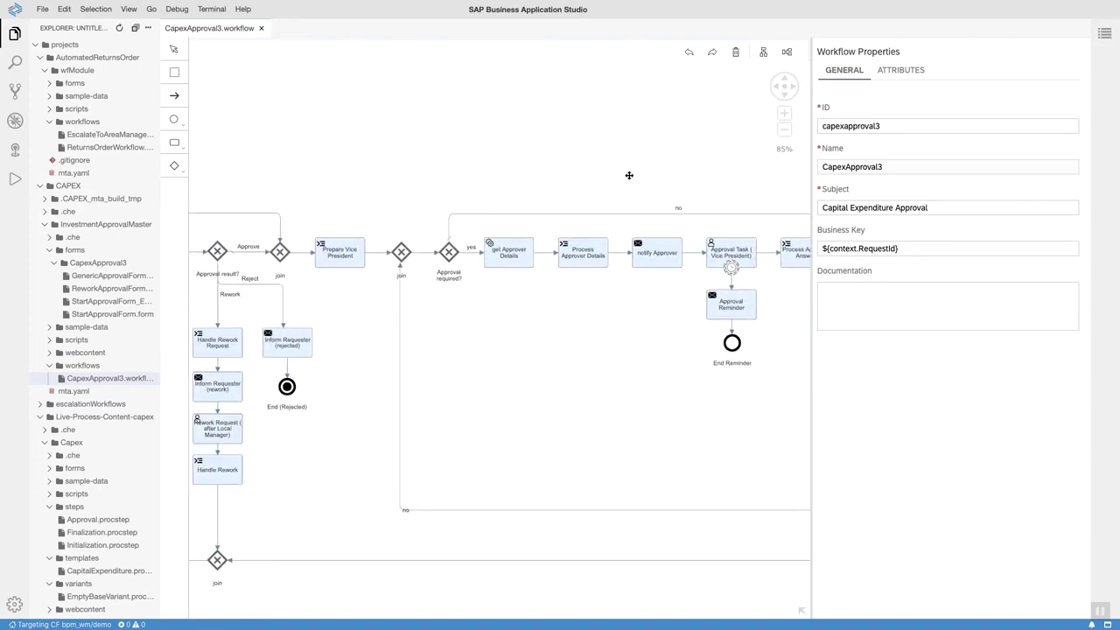
{"action": "scroll", "coordinate": [468, 152], "scroll_direction": "left", "scroll_amount": 2}
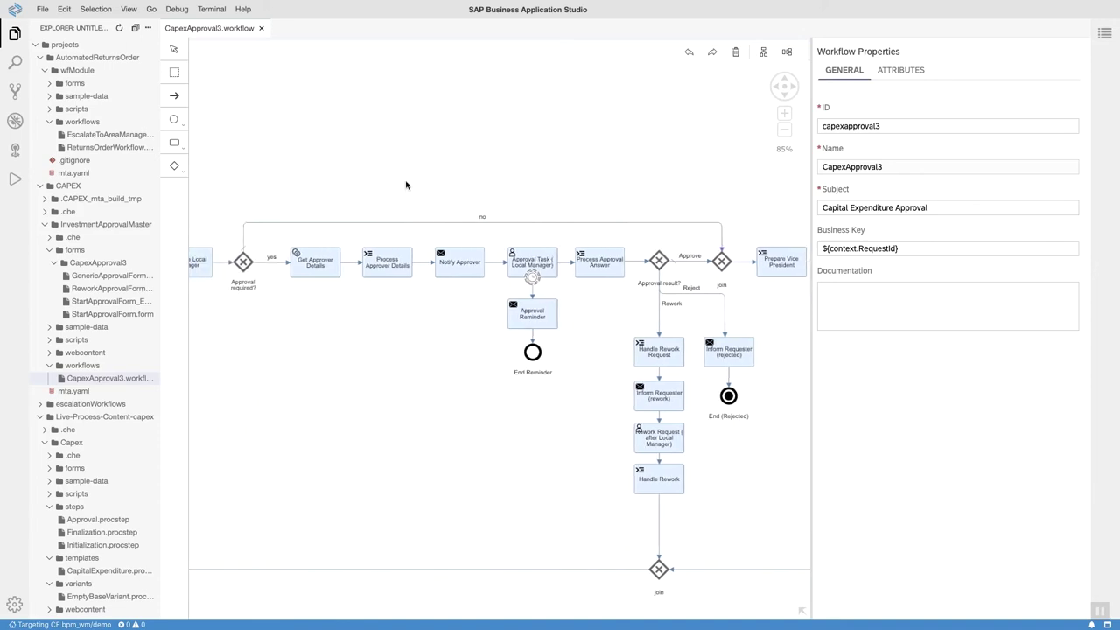
{"action": "scroll", "coordinate": [464, 180], "scroll_direction": "left", "scroll_amount": 7}
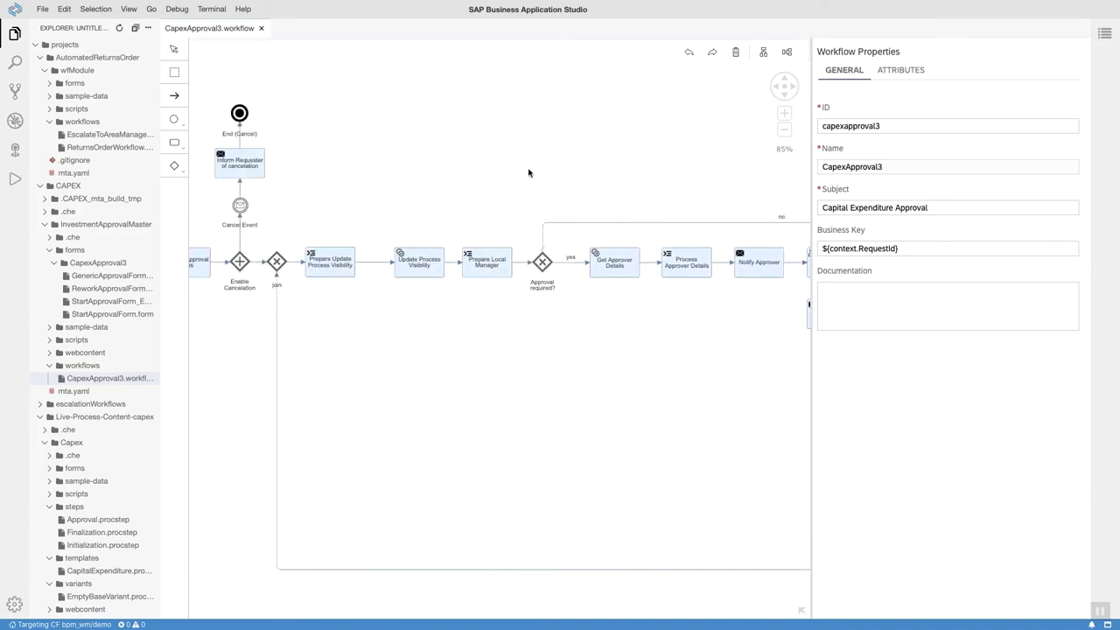
{"action": "scroll", "coordinate": [635, 170], "scroll_direction": "left", "scroll_amount": 6}
{"action": "left_click_drag", "start_coordinate": [362, 150], "coordinate": [377, 140]}
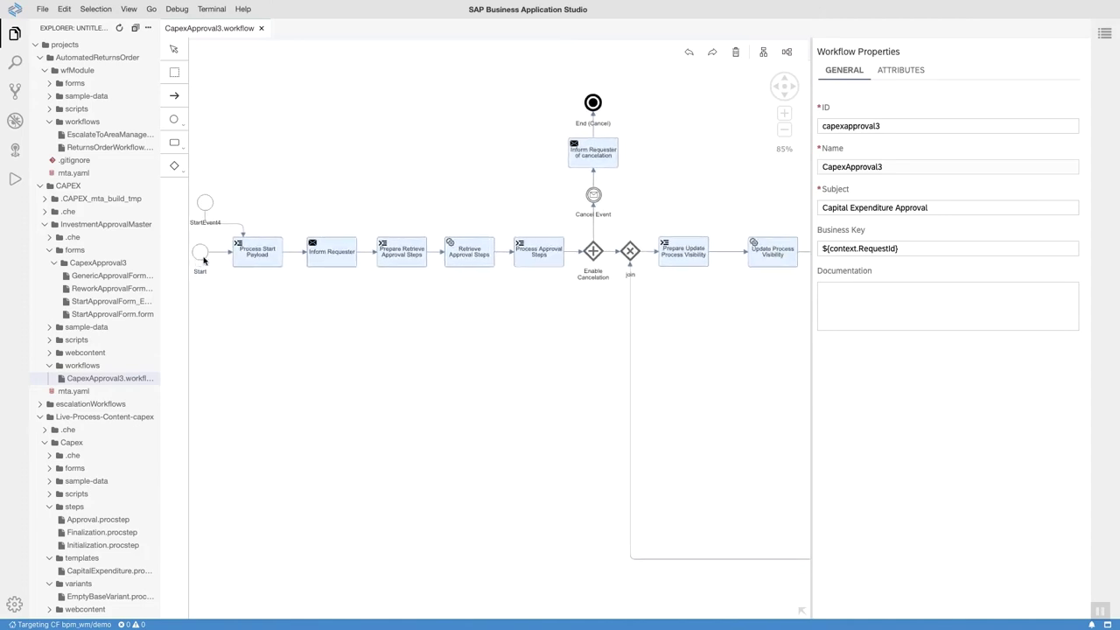
{"action": "left_click_drag", "start_coordinate": [464, 344], "coordinate": [414, 327]}
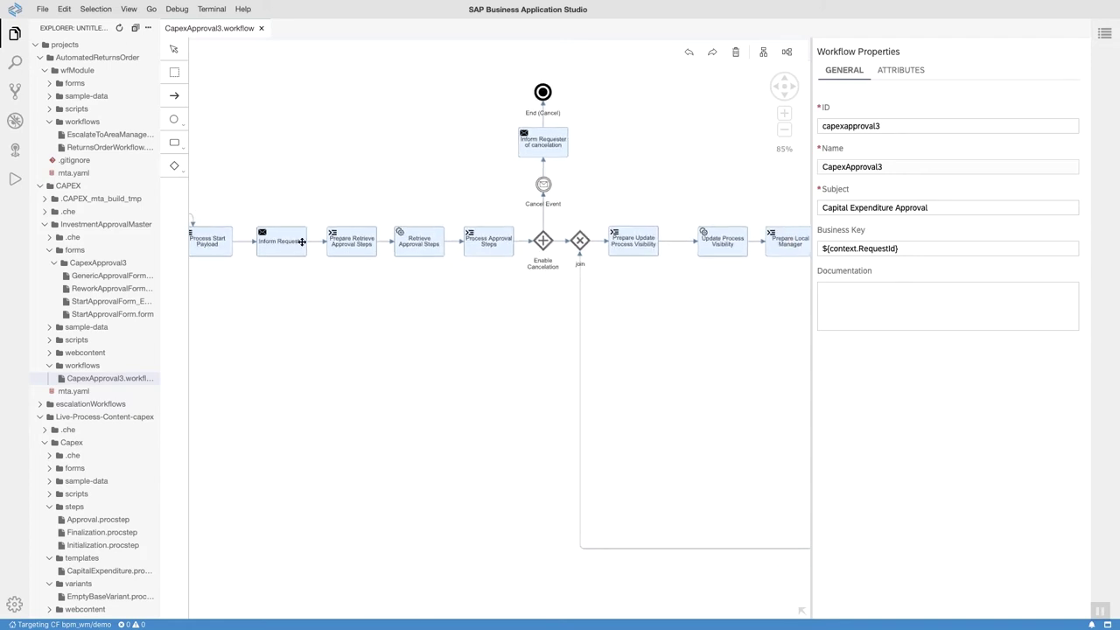
{"action": "left_click", "coordinate": [288, 241]}
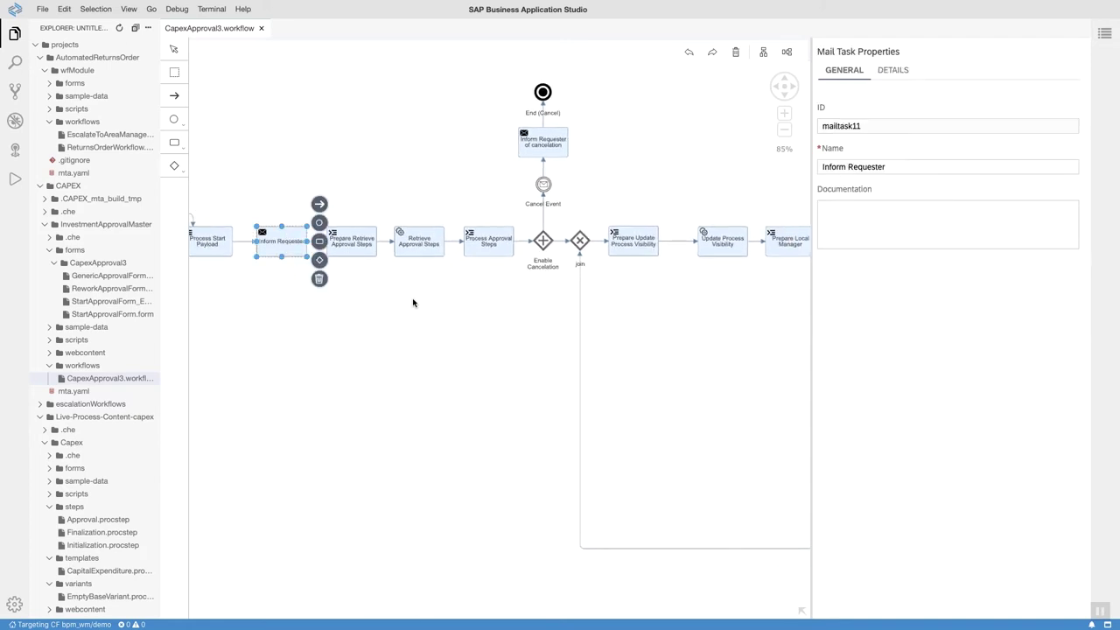
{"action": "left_click_drag", "start_coordinate": [510, 337], "coordinate": [485, 340]}
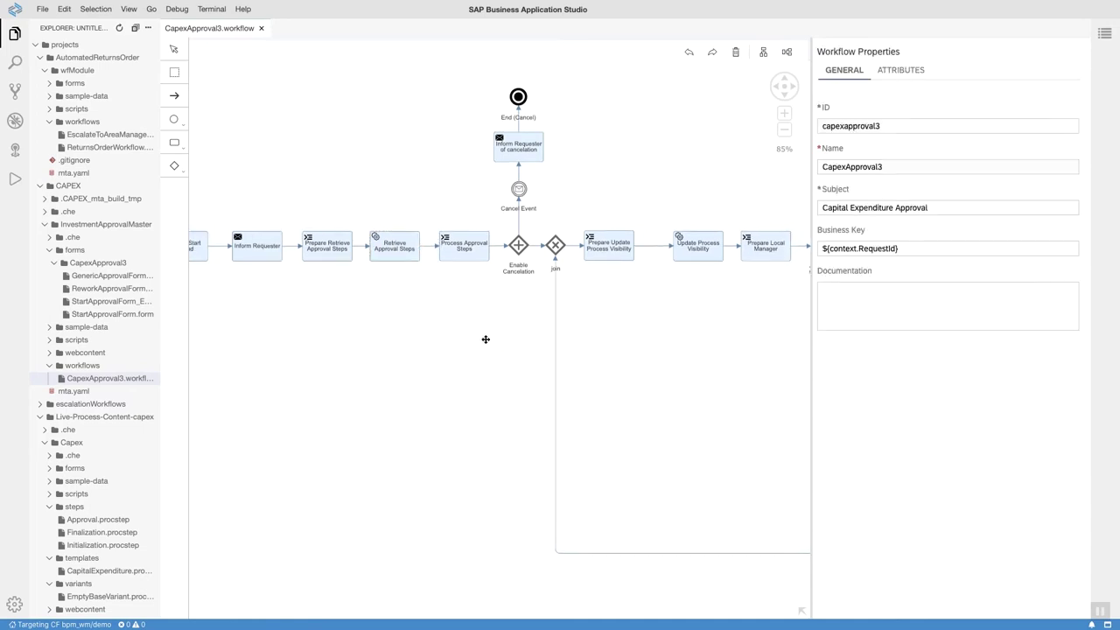
Browse the event, task and gateway palettes, then pan across to the approval and rework branch.
{"action": "left_click", "coordinate": [174, 119]}
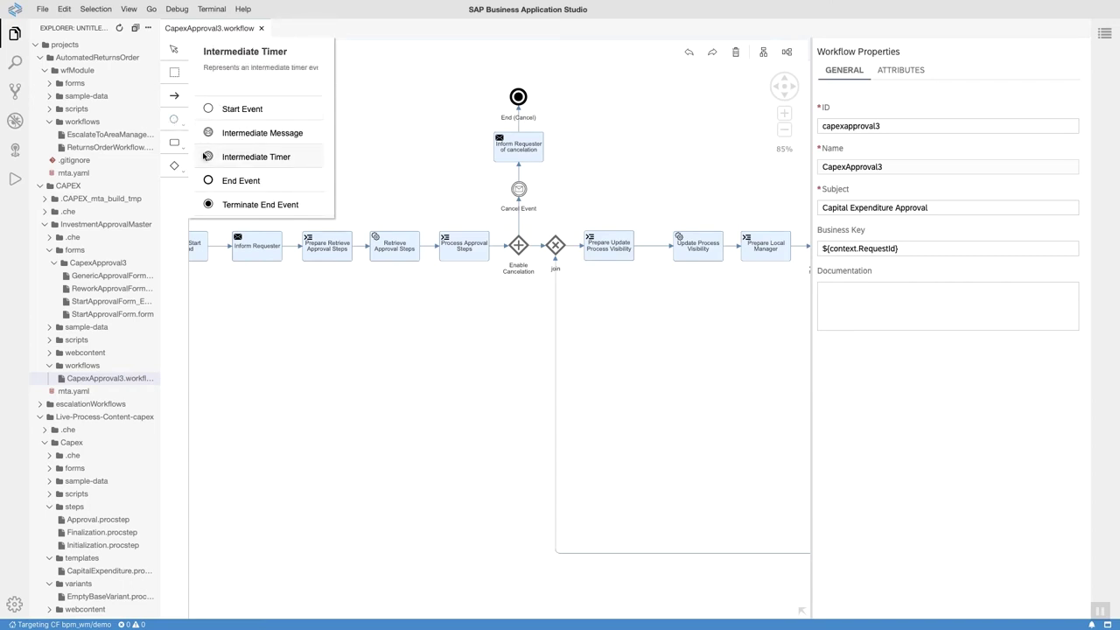
{"action": "left_click", "coordinate": [174, 143]}
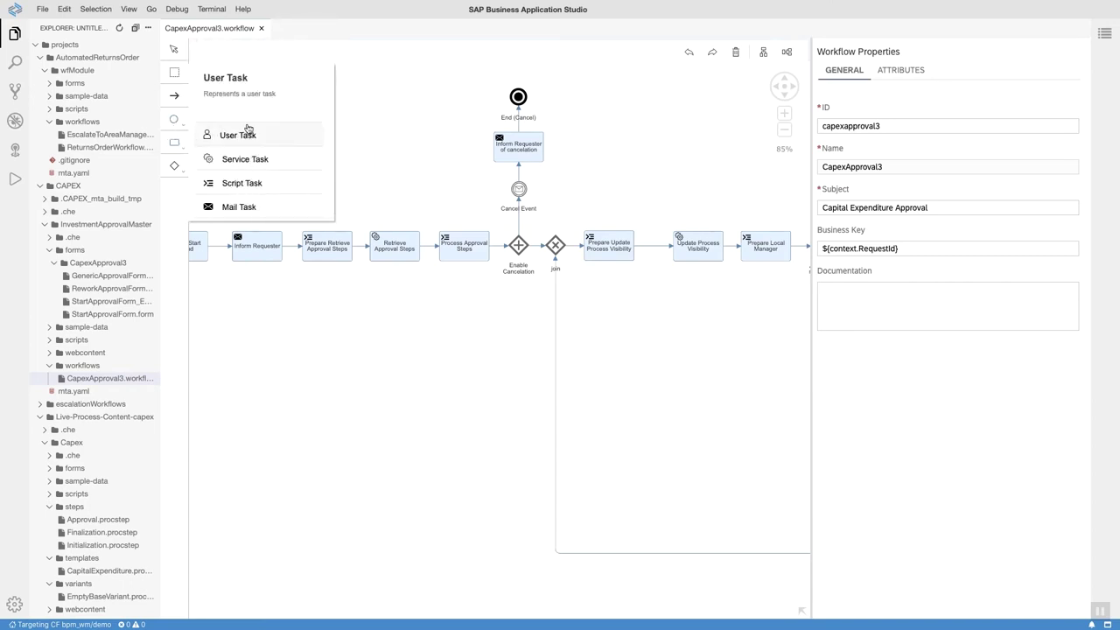
{"action": "left_click", "coordinate": [174, 165]}
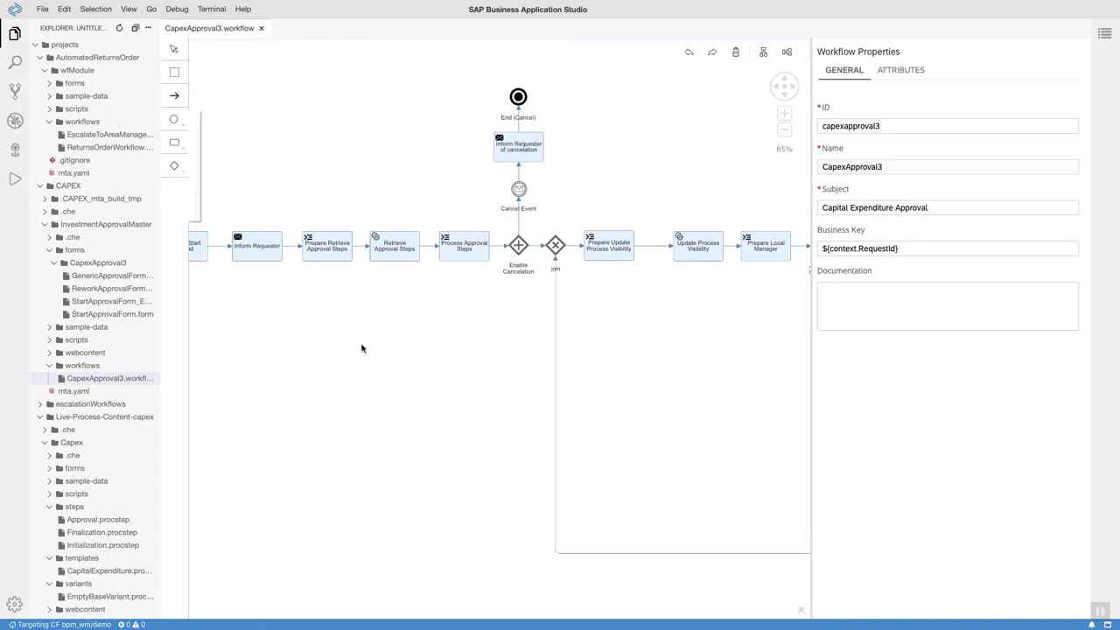
{"action": "left_click_drag", "start_coordinate": [682, 402], "coordinate": [510, 376]}
{"action": "left_click_drag", "start_coordinate": [655, 377], "coordinate": [484, 356]}
{"action": "left_click_drag", "start_coordinate": [655, 376], "coordinate": [482, 377]}
Open the Local Manager task's GenericApprovalForm and expand its Investment Details and Sustainability sections.
{"action": "left_click", "coordinate": [459, 196]}
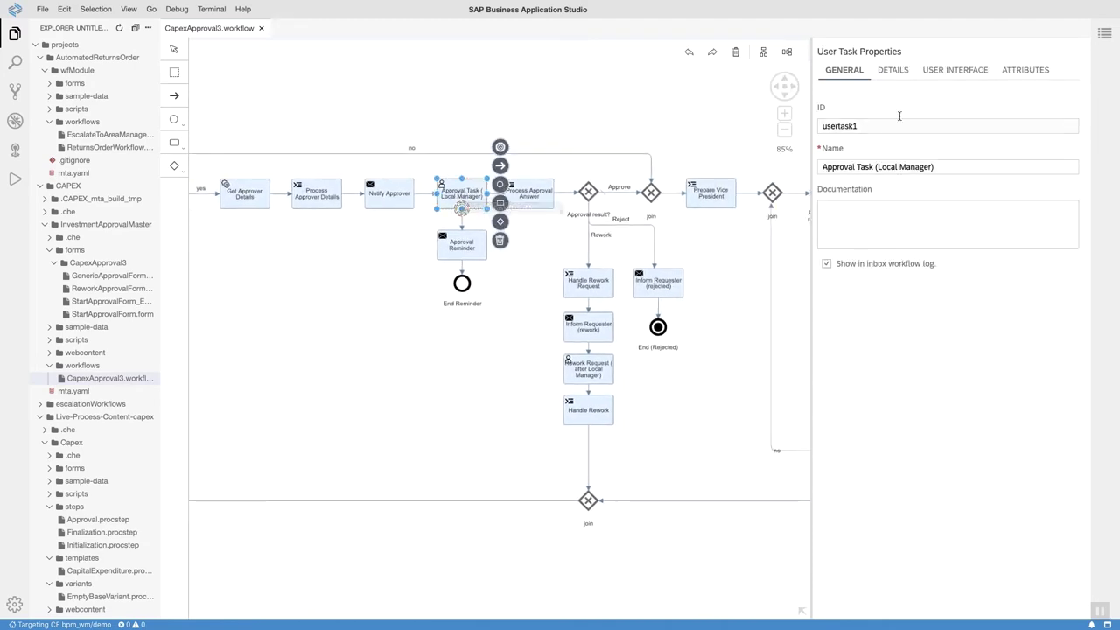
{"action": "left_click", "coordinate": [954, 71]}
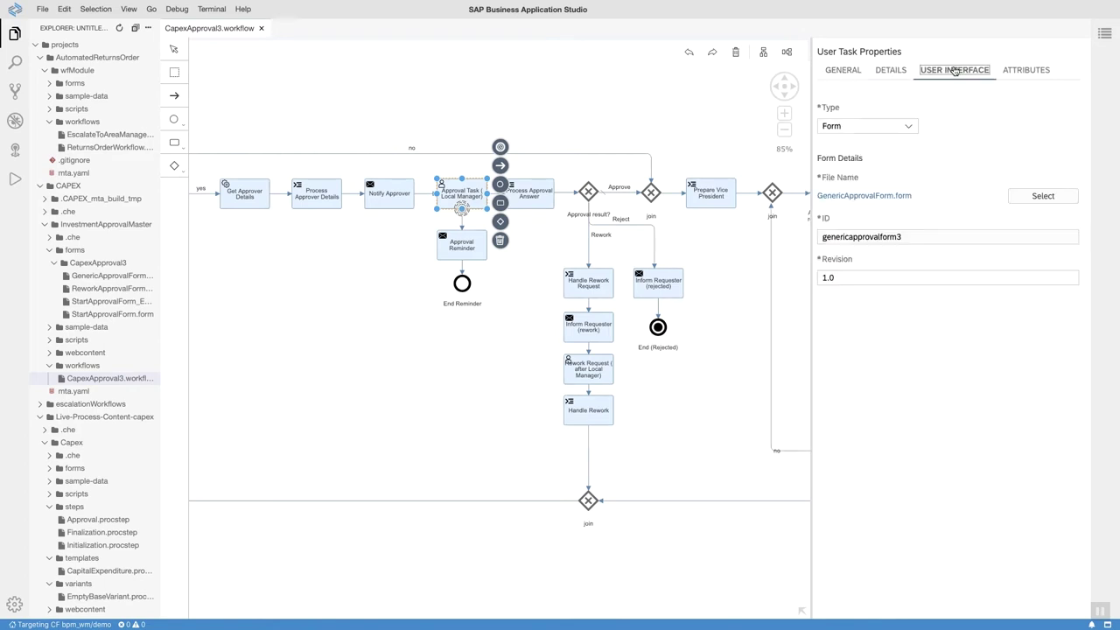
{"action": "left_click", "coordinate": [885, 196]}
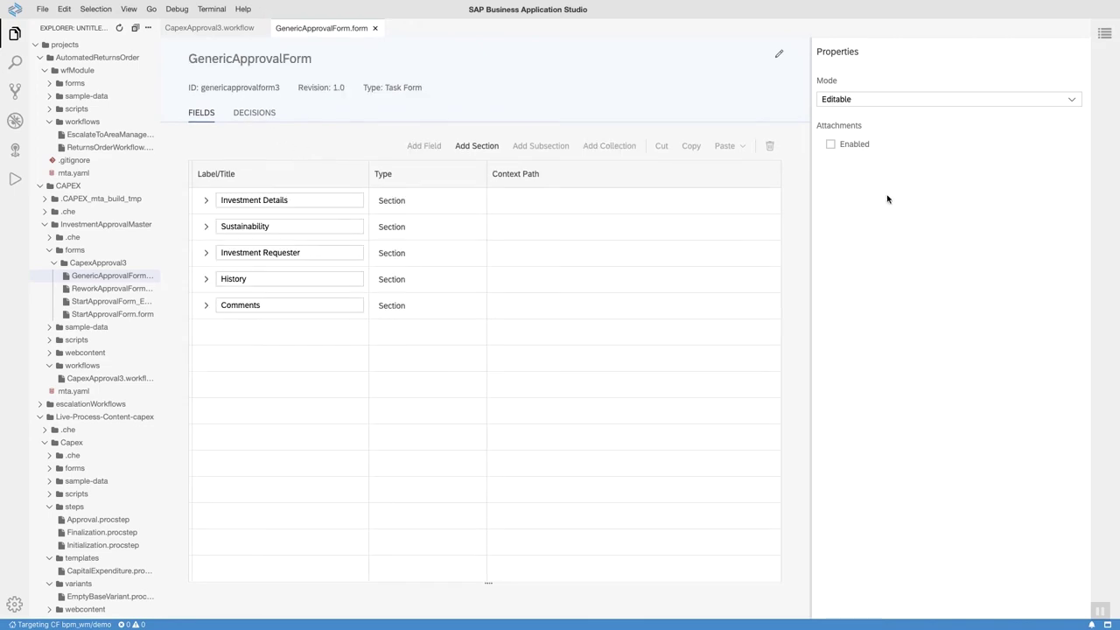
{"action": "left_click", "coordinate": [205, 200]}
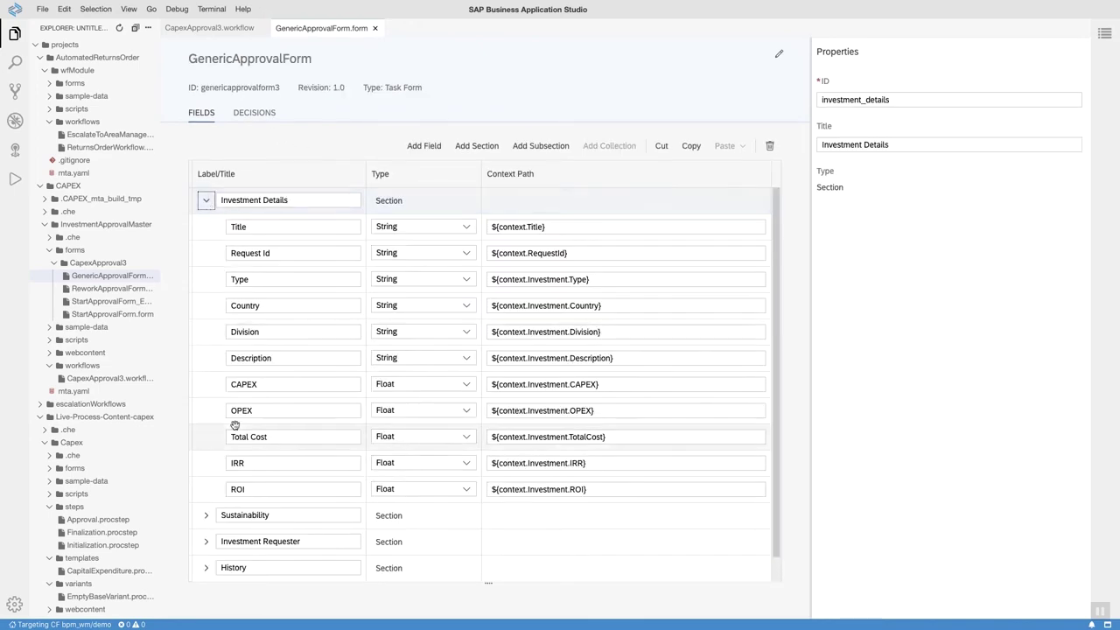
{"action": "left_click", "coordinate": [205, 515]}
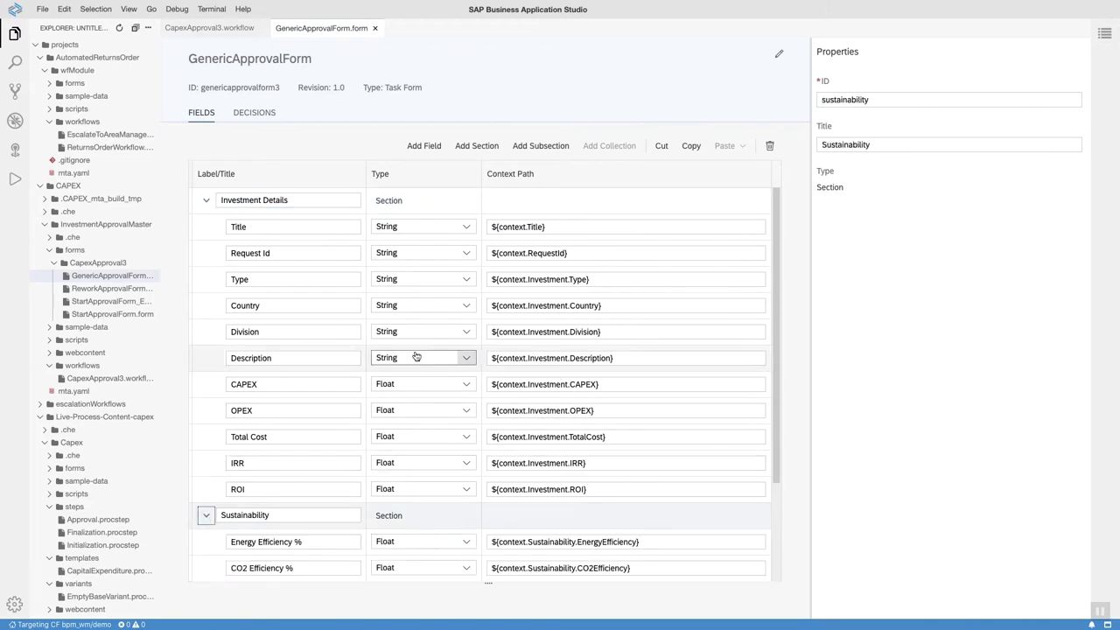
Open Approval.procstep under Capex/steps from the explorer.
{"action": "scroll", "coordinate": [673, 355], "scroll_direction": "down", "scroll_amount": 3}
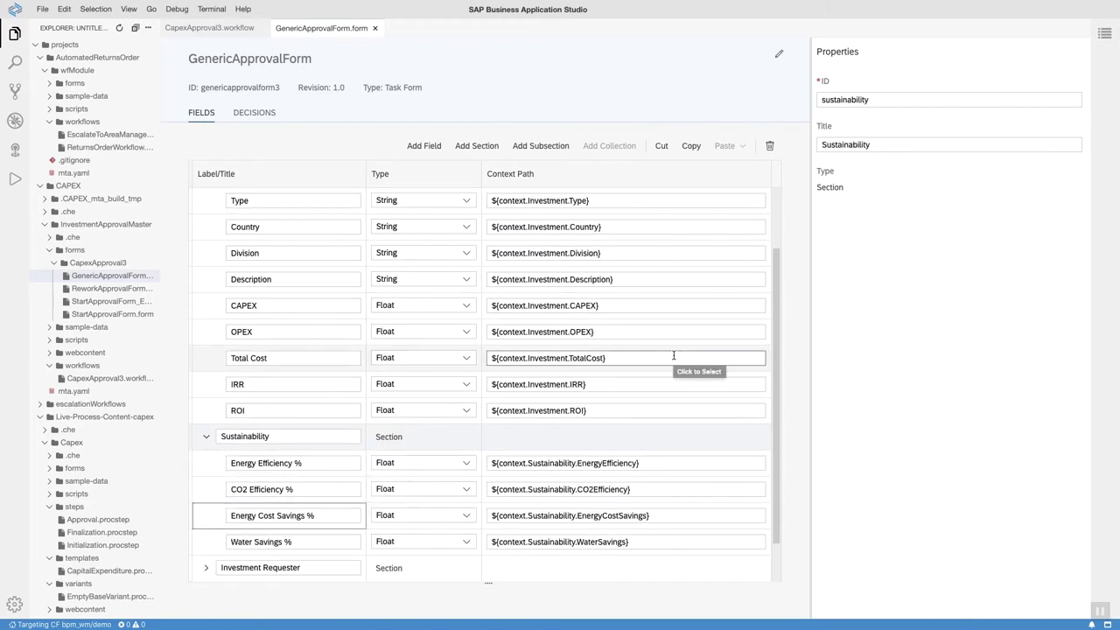
{"action": "scroll", "coordinate": [673, 355], "scroll_direction": "down", "scroll_amount": 1}
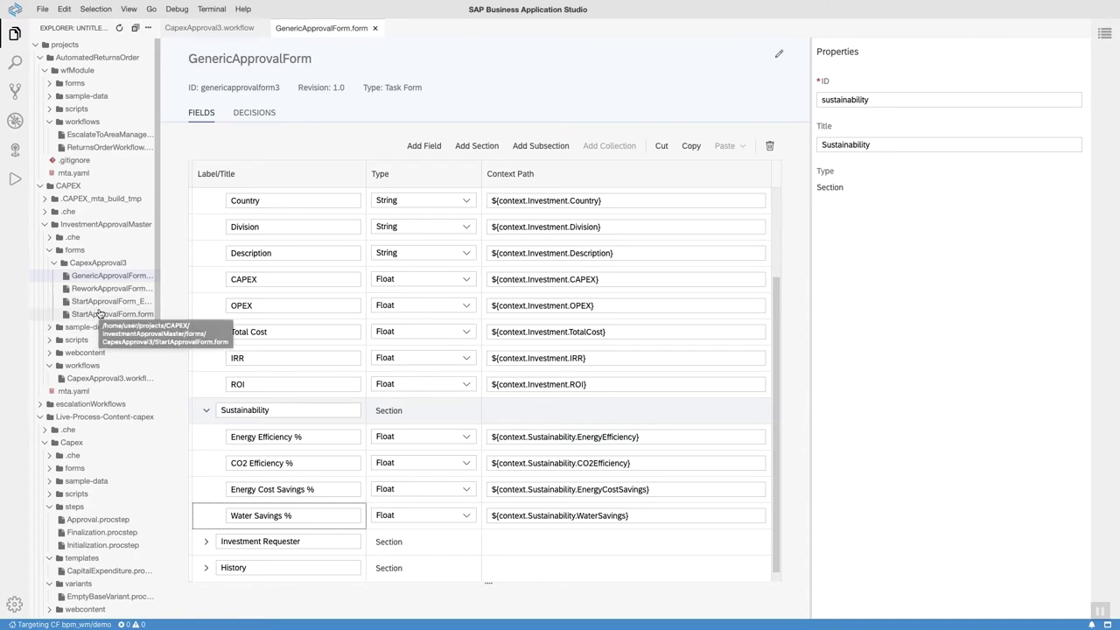
{"action": "scroll", "coordinate": [98, 313], "scroll_direction": "down", "scroll_amount": 1}
{"action": "scroll", "coordinate": [99, 312], "scroll_direction": "down", "scroll_amount": 1}
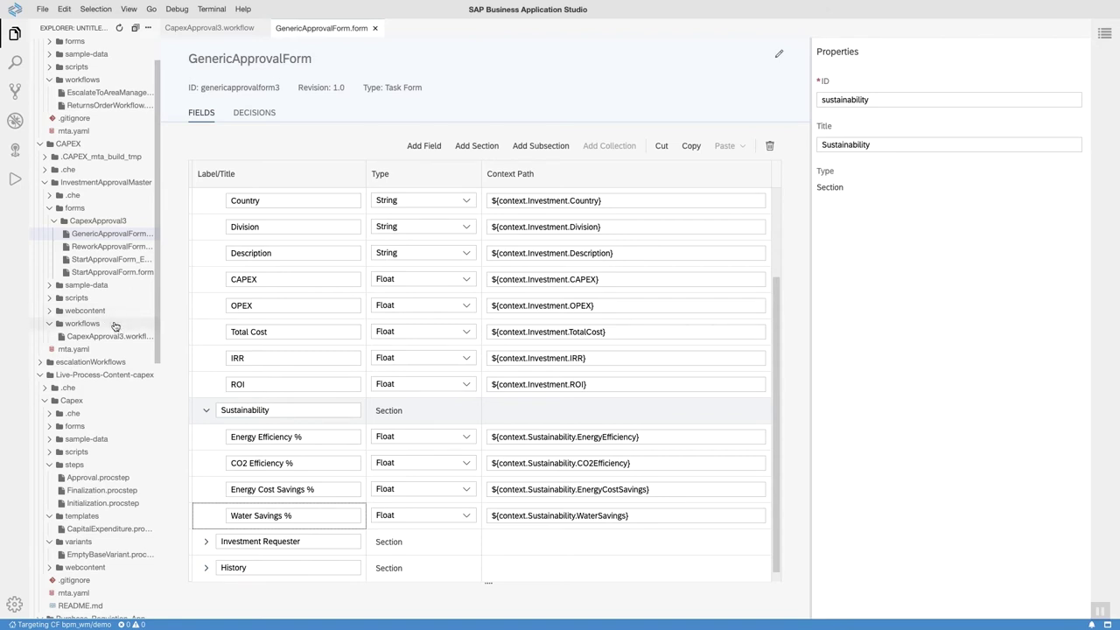
{"action": "scroll", "coordinate": [112, 329], "scroll_direction": "down", "scroll_amount": 3}
{"action": "scroll", "coordinate": [109, 333], "scroll_direction": "down", "scroll_amount": 3}
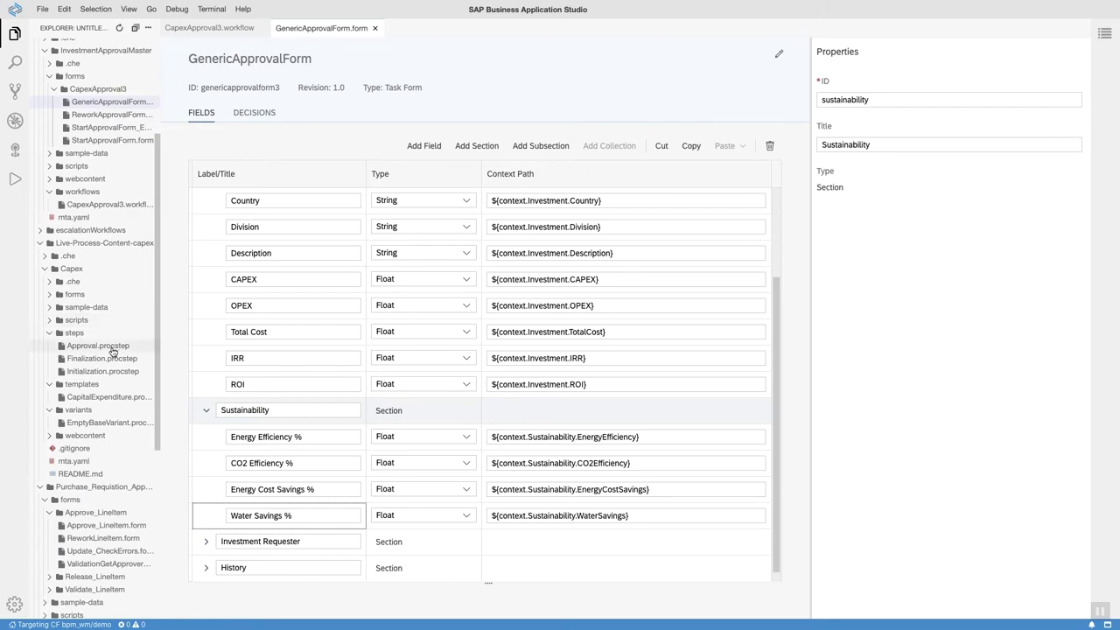
{"action": "left_click", "coordinate": [110, 348]}
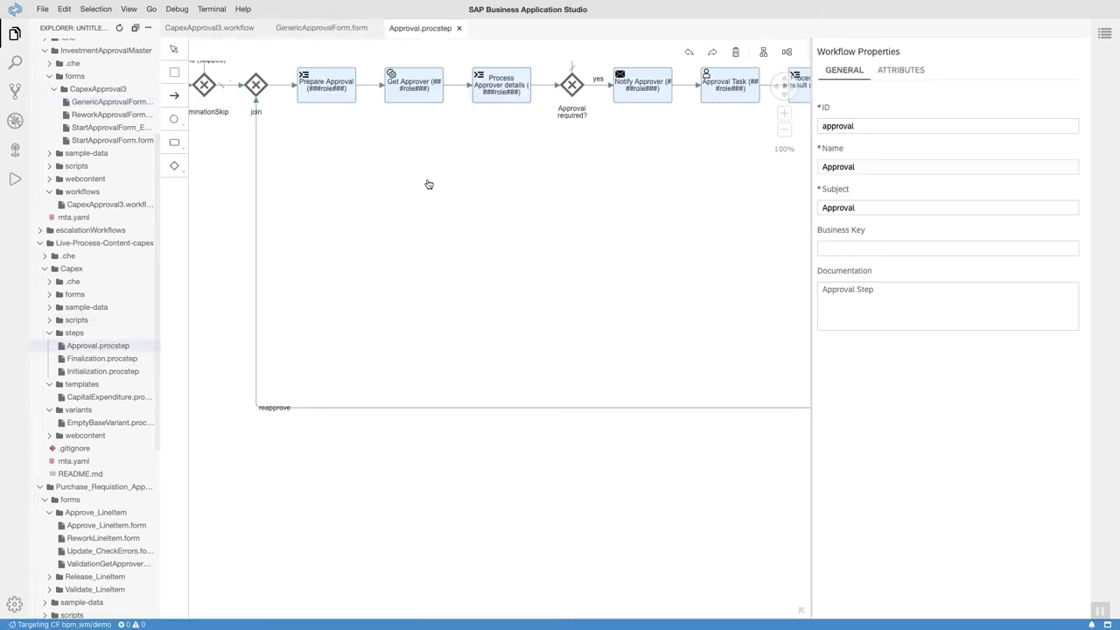
Zoom out the Approval diagram, inspect the Prepare Approval script task, and open Finalization.procstep.
{"action": "left_click", "coordinate": [784, 87]}
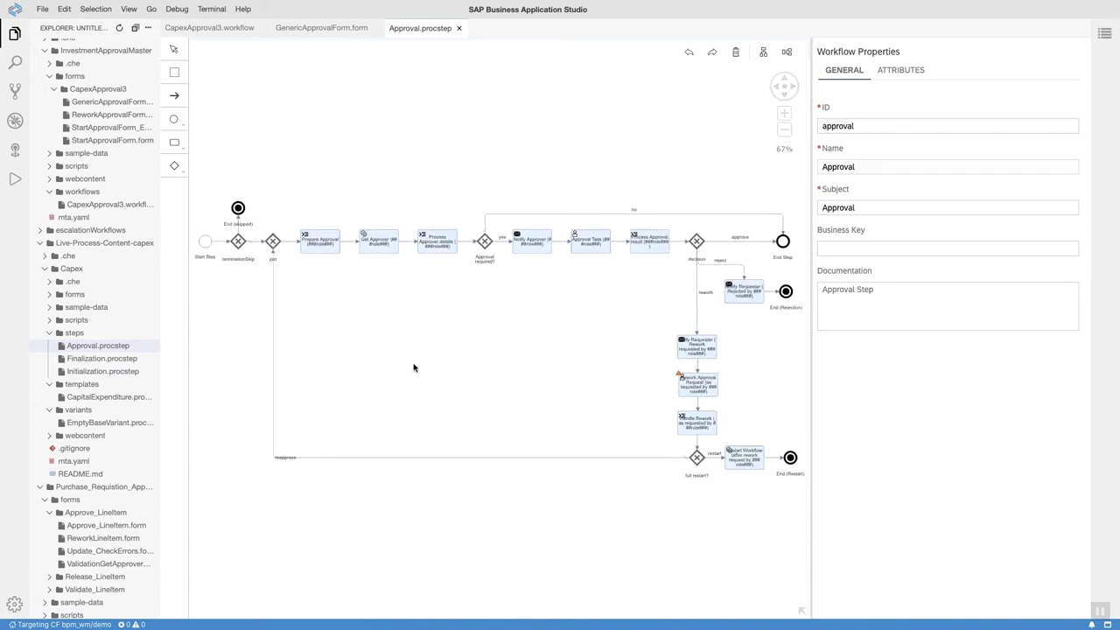
{"action": "left_click", "coordinate": [321, 244]}
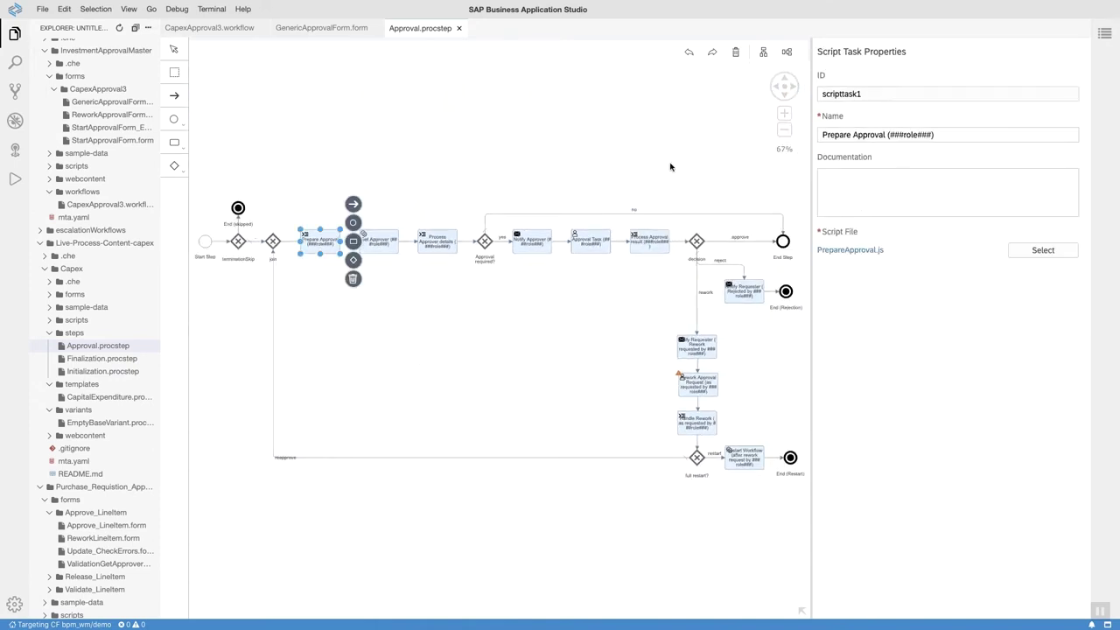
{"action": "left_click", "coordinate": [105, 361]}
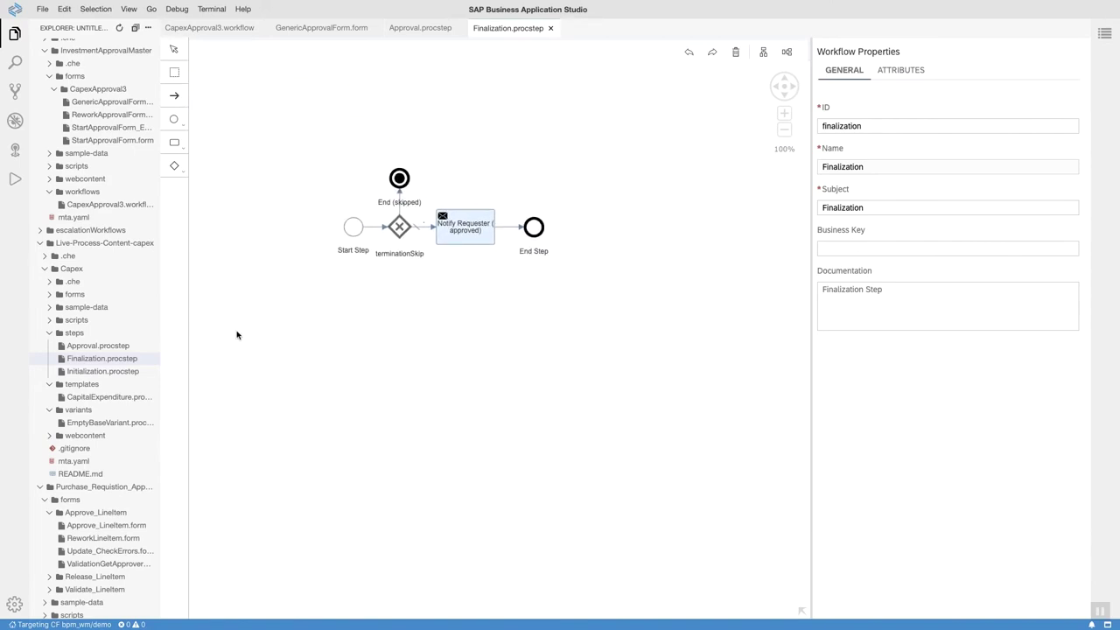
Return to the Approval step, deselect Prepare Approval, and open CapitalExpenditure.proctemplate.
{"action": "left_click", "coordinate": [105, 347]}
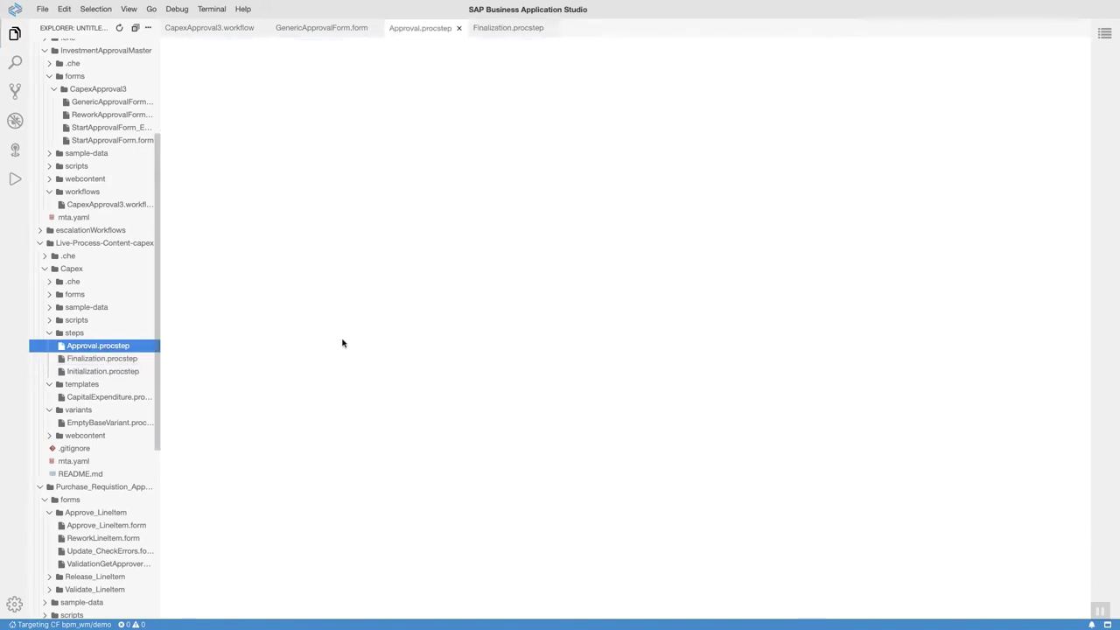
{"action": "left_click", "coordinate": [558, 340]}
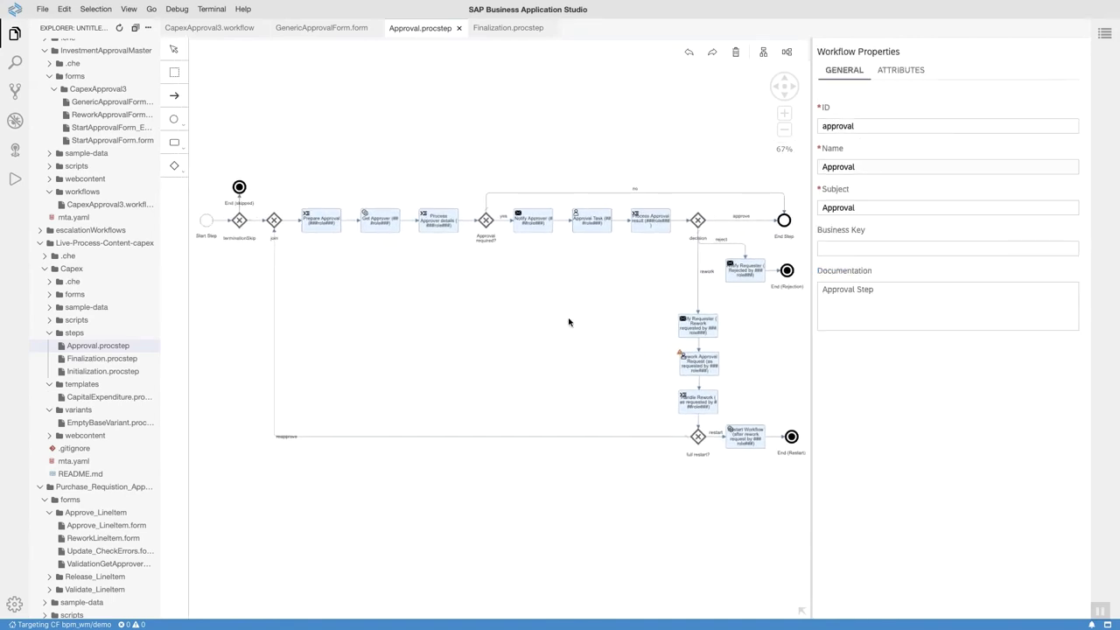
{"action": "left_click", "coordinate": [108, 399]}
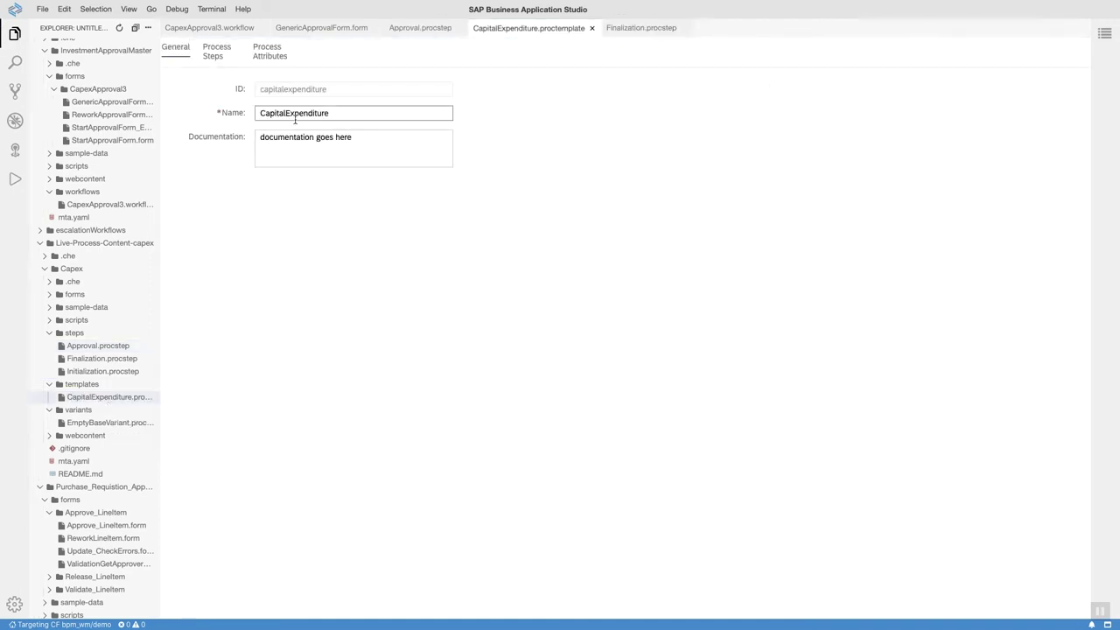
Review the template's Process Steps and Process Attributes, then open EmptyBaseVariant.procvariant.
{"action": "left_click", "coordinate": [216, 55]}
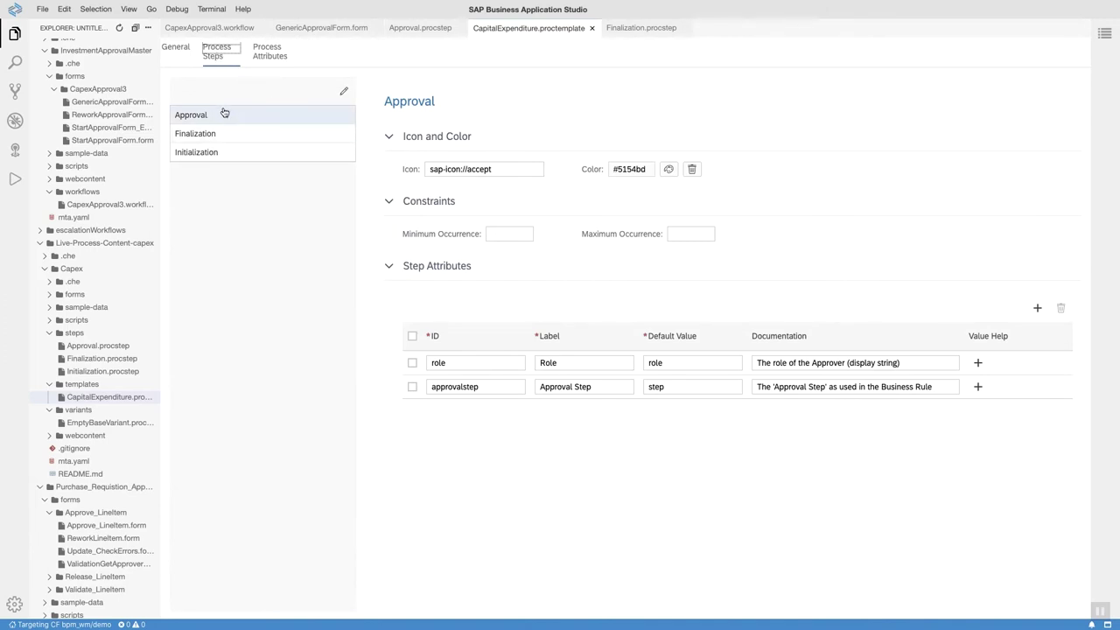
{"action": "left_click", "coordinate": [270, 60]}
{"action": "left_click", "coordinate": [219, 53]}
{"action": "left_click", "coordinate": [99, 423]}
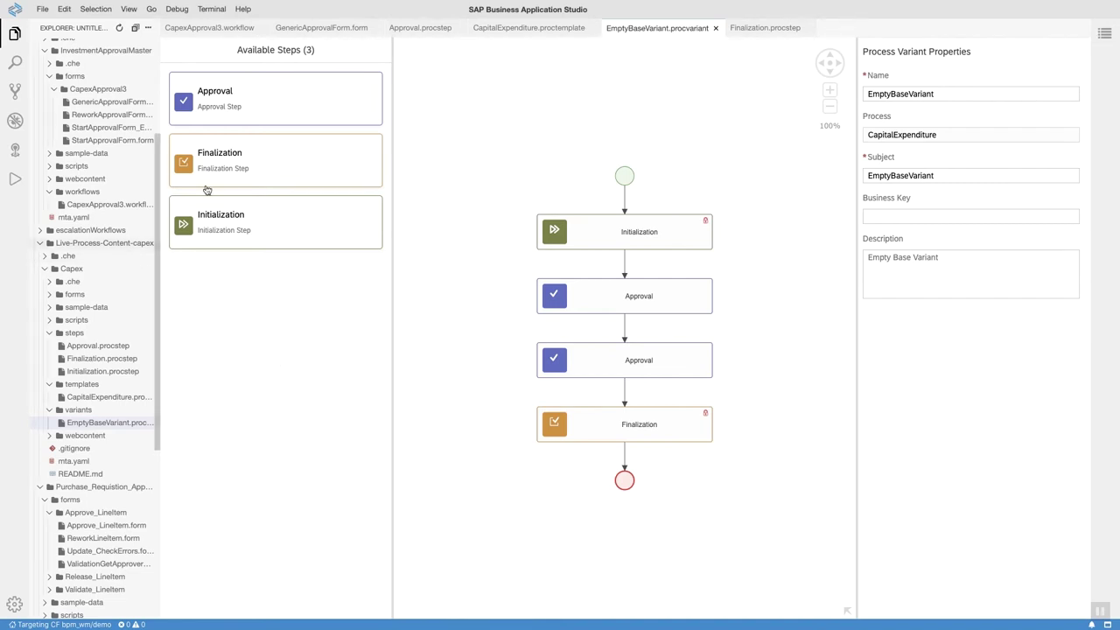
Revisit GenericApprovalForm.form and the Approval.procstep diagram, then show all desktop spaces with Ctrl+Up.
{"action": "left_click", "coordinate": [321, 28]}
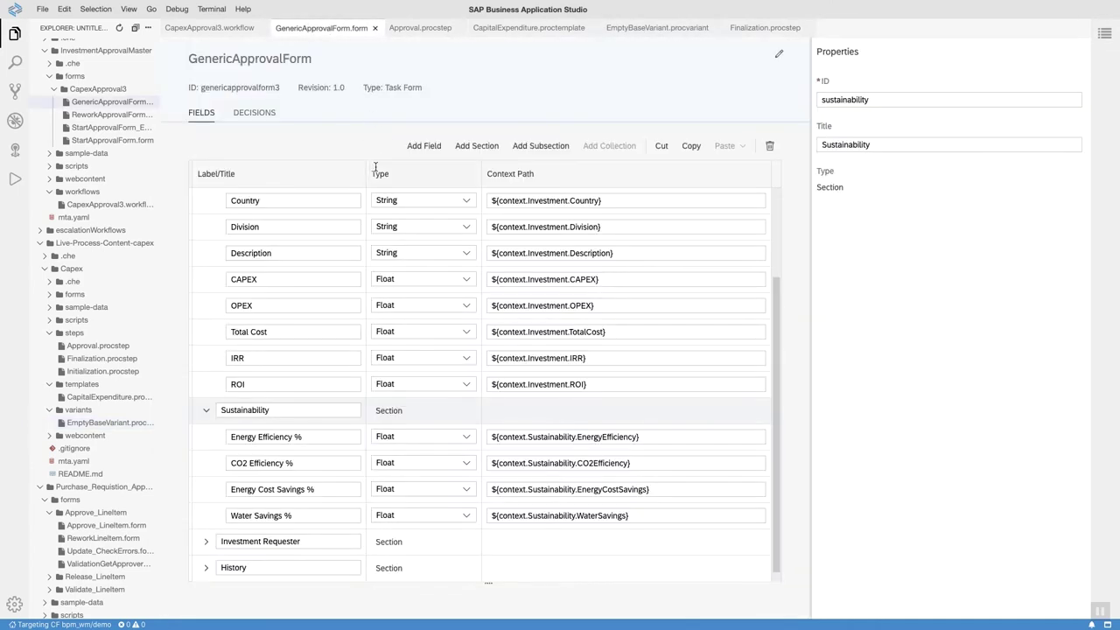
{"action": "left_click", "coordinate": [423, 28]}
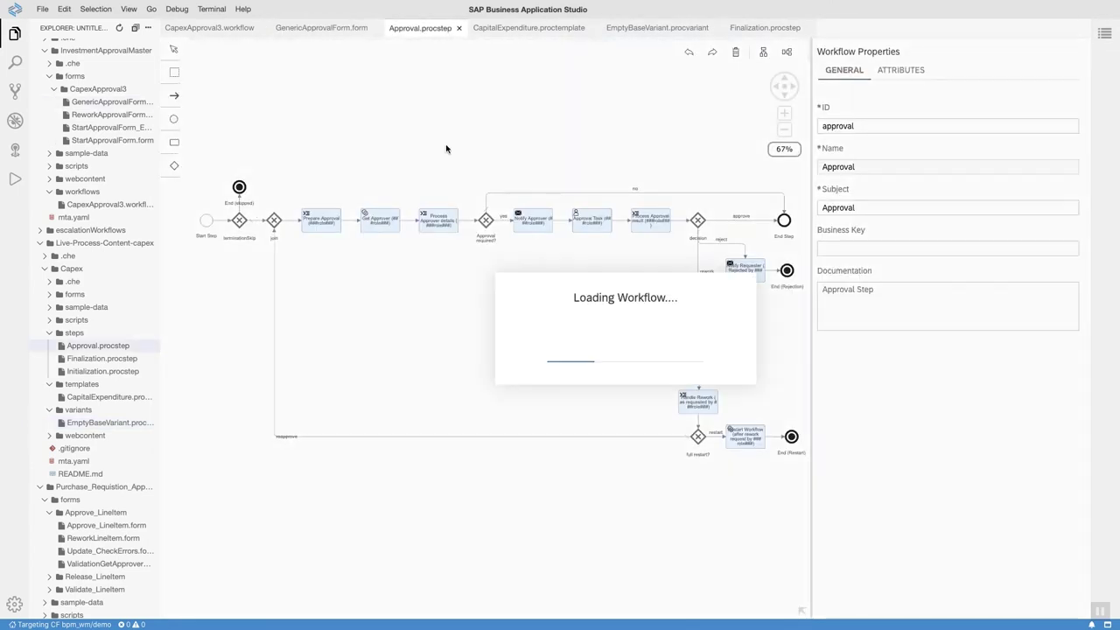
{"action": "left_click_drag", "start_coordinate": [600, 155], "coordinate": [583, 185]}
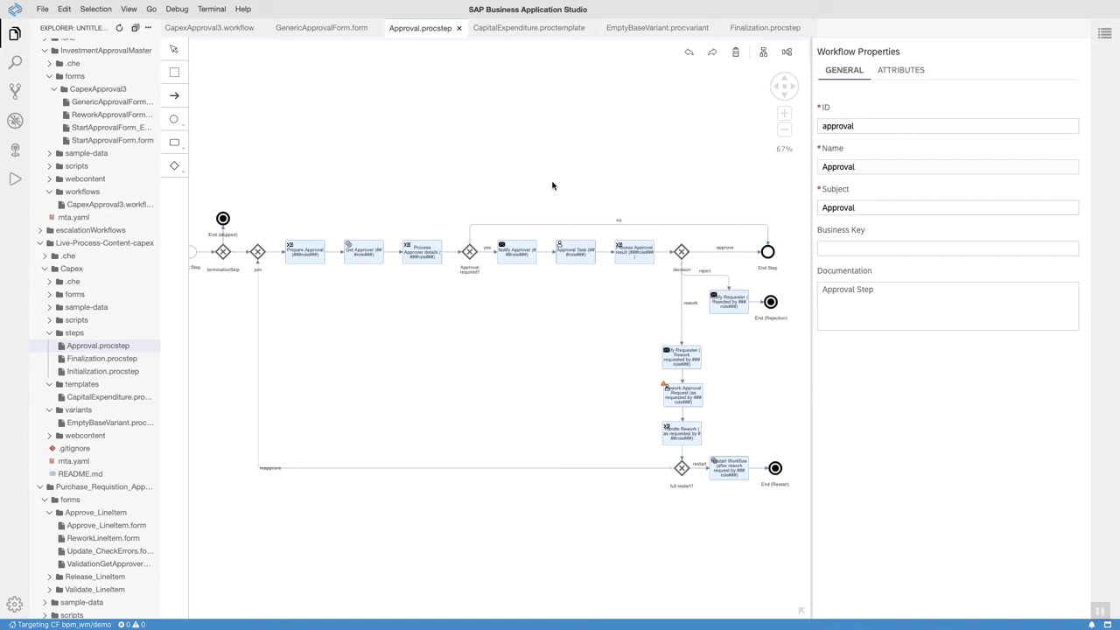
{"action": "key", "text": "ctrl+Up"}
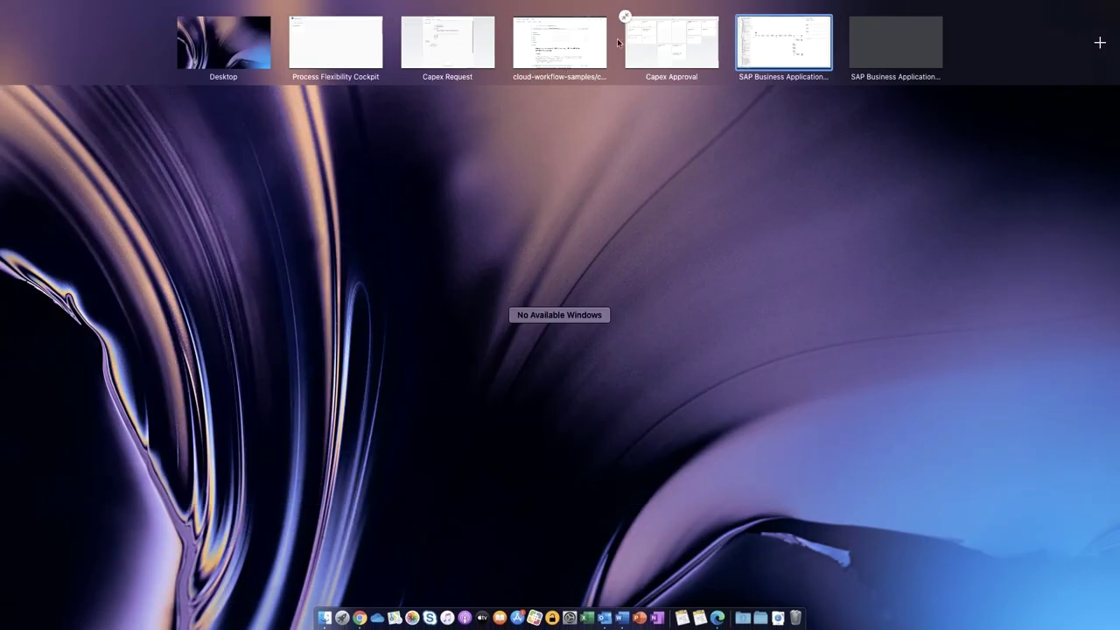
Switch to the Process Flexibility Cockpit space and return to My Live Processes.
{"action": "left_click", "coordinate": [442, 51]}
{"action": "key", "text": "ctrl+Up"}
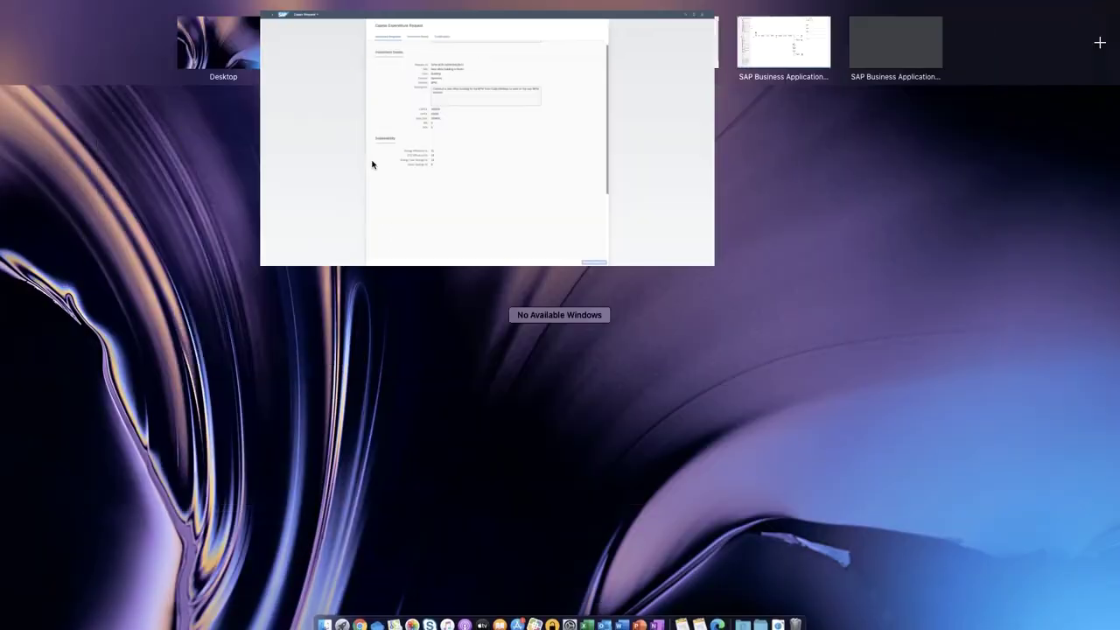
{"action": "left_click", "coordinate": [344, 46]}
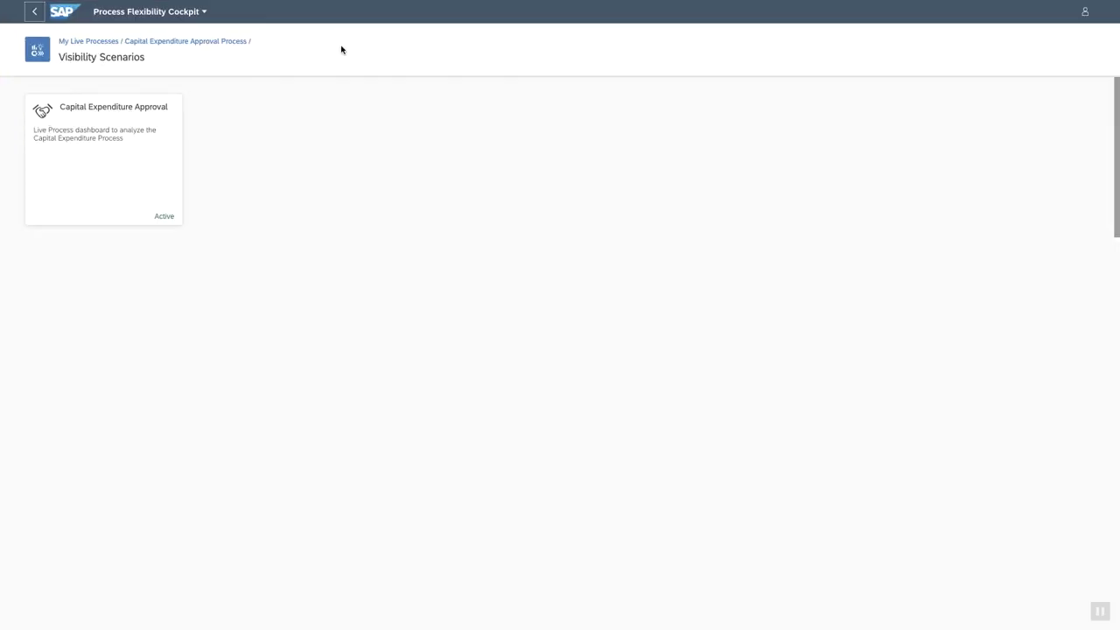
{"action": "left_click", "coordinate": [87, 42]}
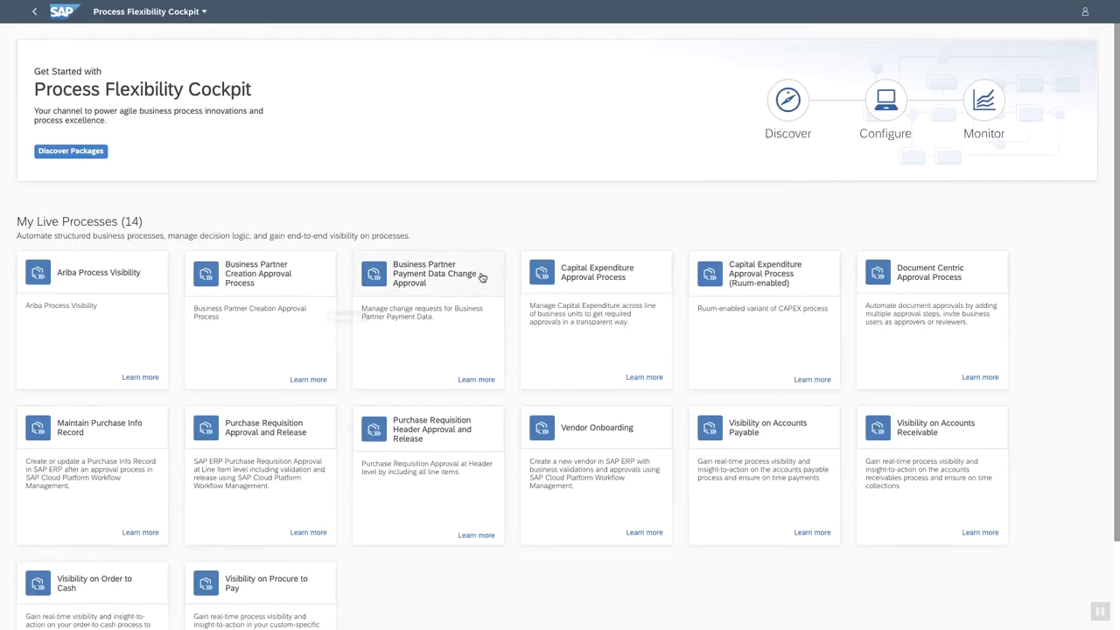
Open the high value investment variant and add a Finalization step beside Sustainability Director.
{"action": "left_click", "coordinate": [595, 290]}
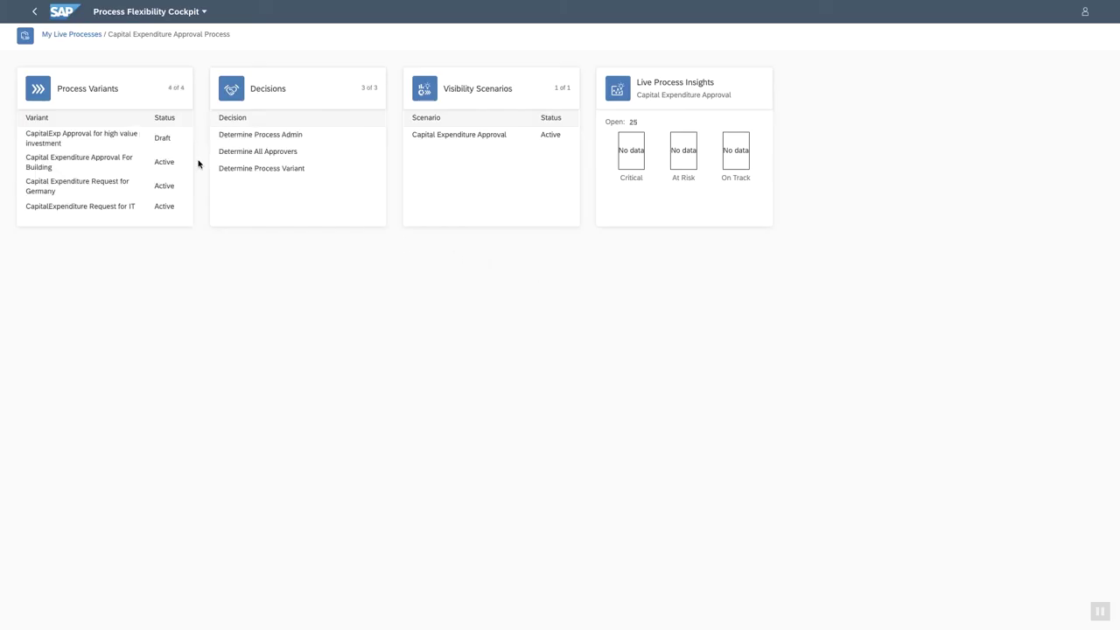
{"action": "left_click", "coordinate": [98, 138]}
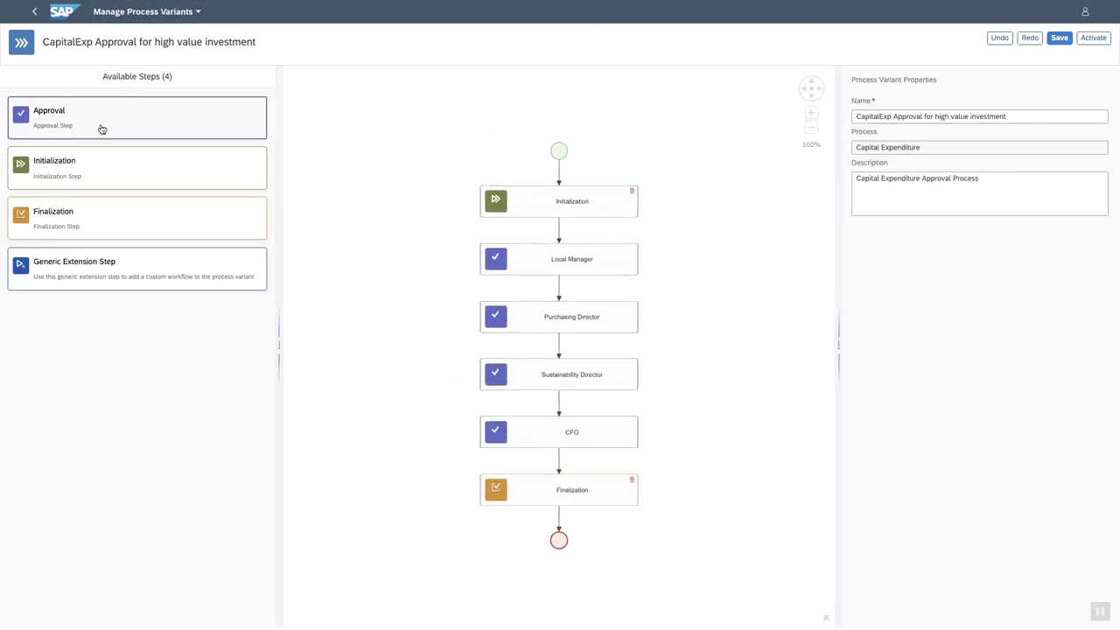
{"action": "left_click_drag", "start_coordinate": [87, 216], "coordinate": [715, 385]}
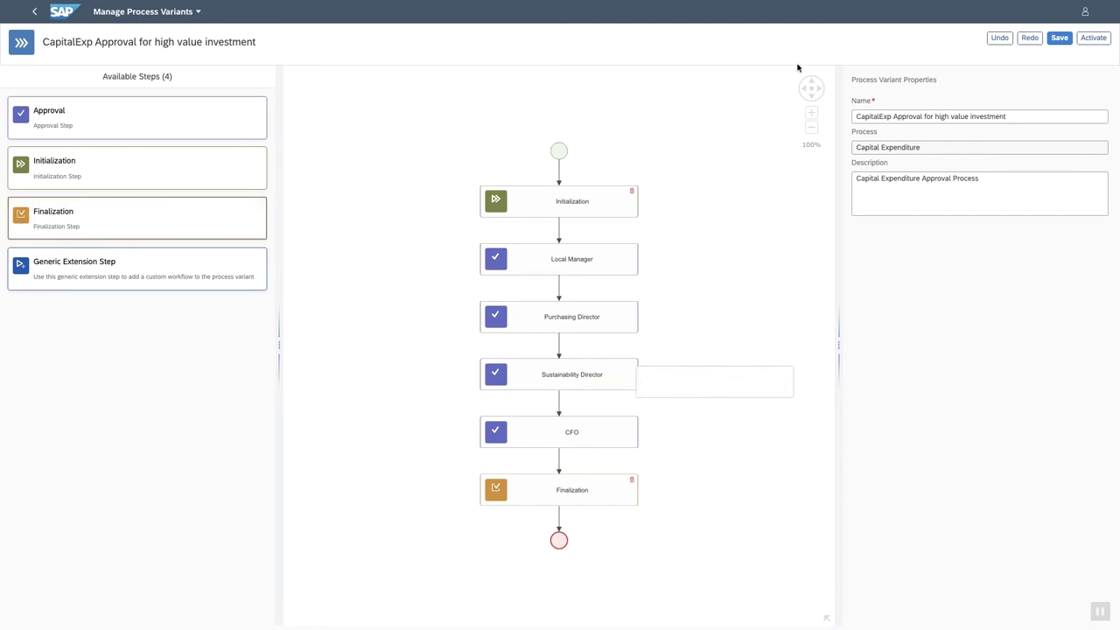
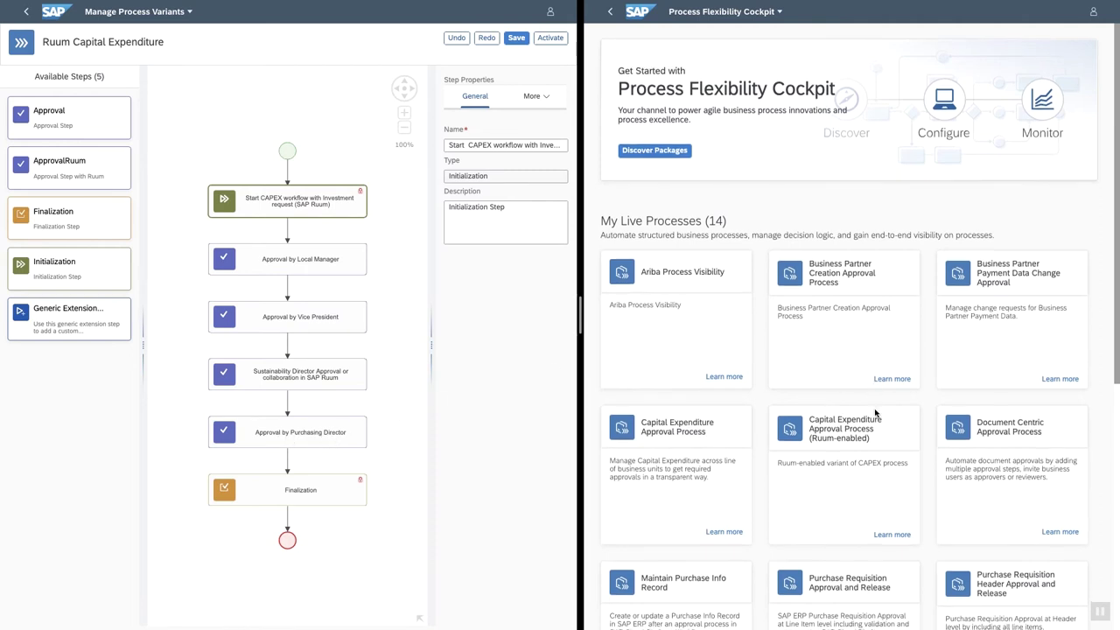
Open the Ruum-enabled Capital Expenditure Approval Process and show its Determine All Approvers decision full width.
{"action": "scroll", "coordinate": [875, 410], "scroll_direction": "down", "scroll_amount": 2}
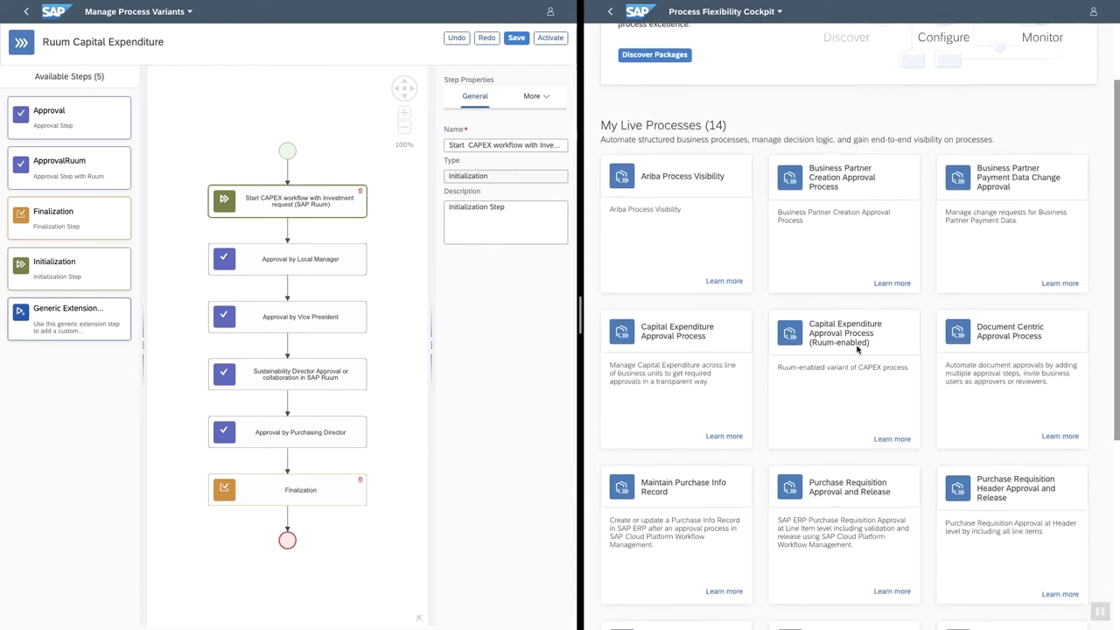
{"action": "left_click", "coordinate": [820, 337]}
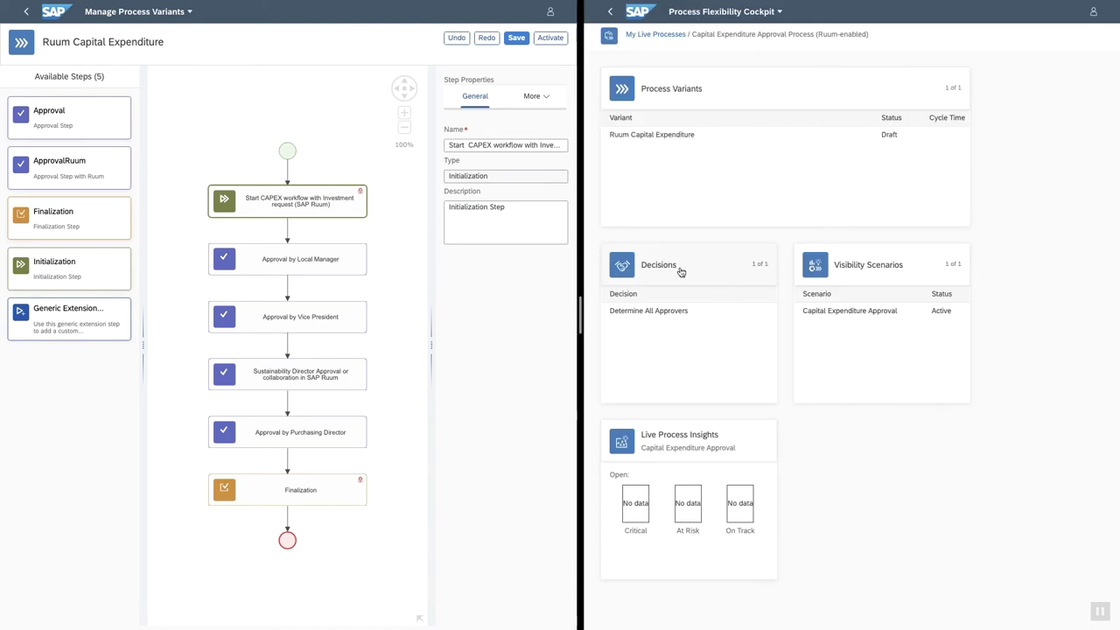
{"action": "left_click", "coordinate": [670, 312]}
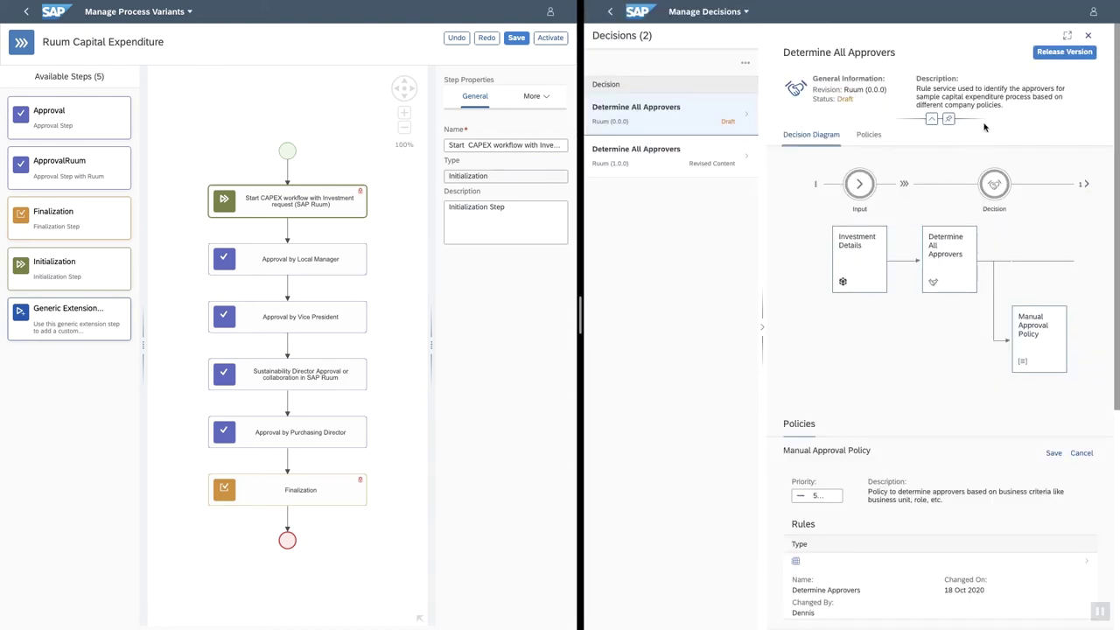
{"action": "left_click", "coordinate": [1065, 33]}
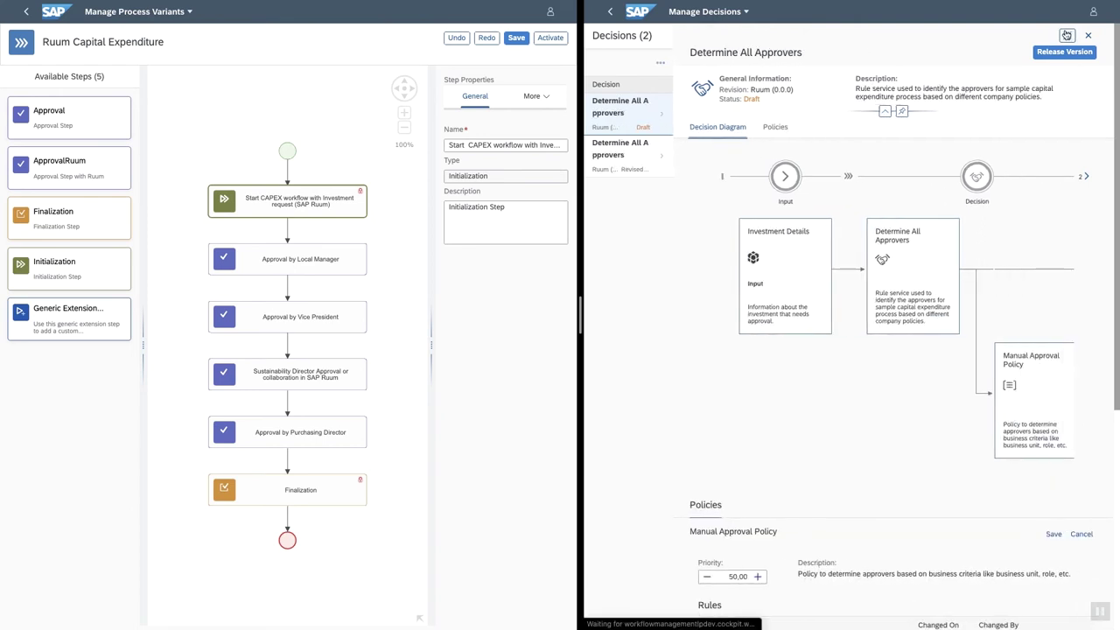
Open the Determine Approvers rule's decision table in edit mode and leave split-screen.
{"action": "scroll", "coordinate": [838, 355], "scroll_direction": "down", "scroll_amount": 5}
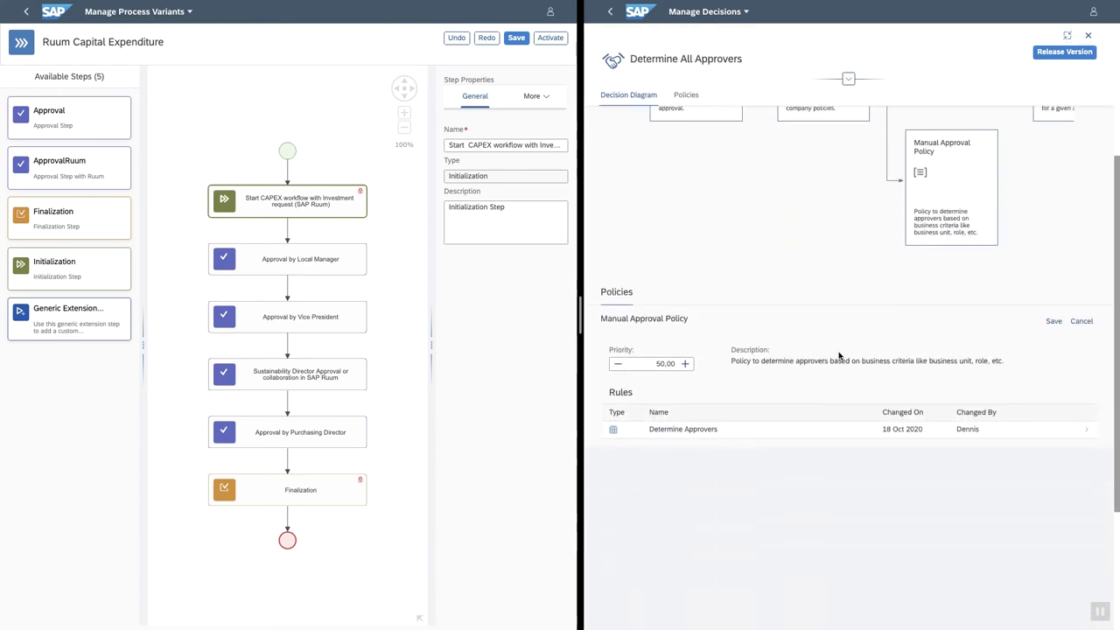
{"action": "left_click", "coordinate": [741, 421]}
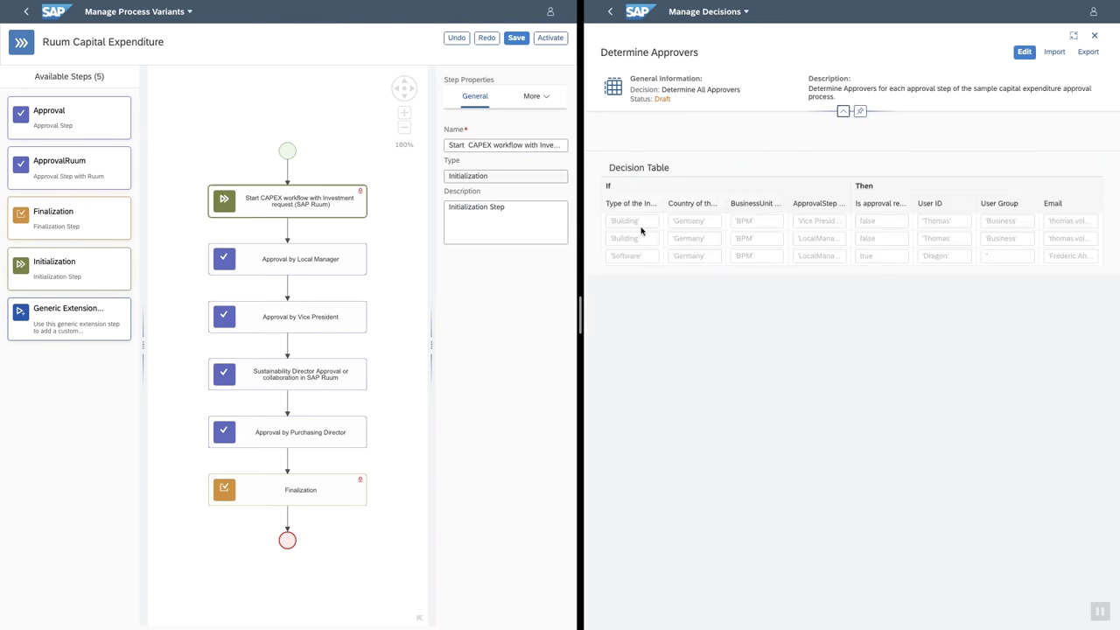
{"action": "left_click", "coordinate": [1024, 52]}
{"action": "mouse_move", "coordinate": [642, 4]}
{"action": "left_click", "coordinate": [618, 19]}
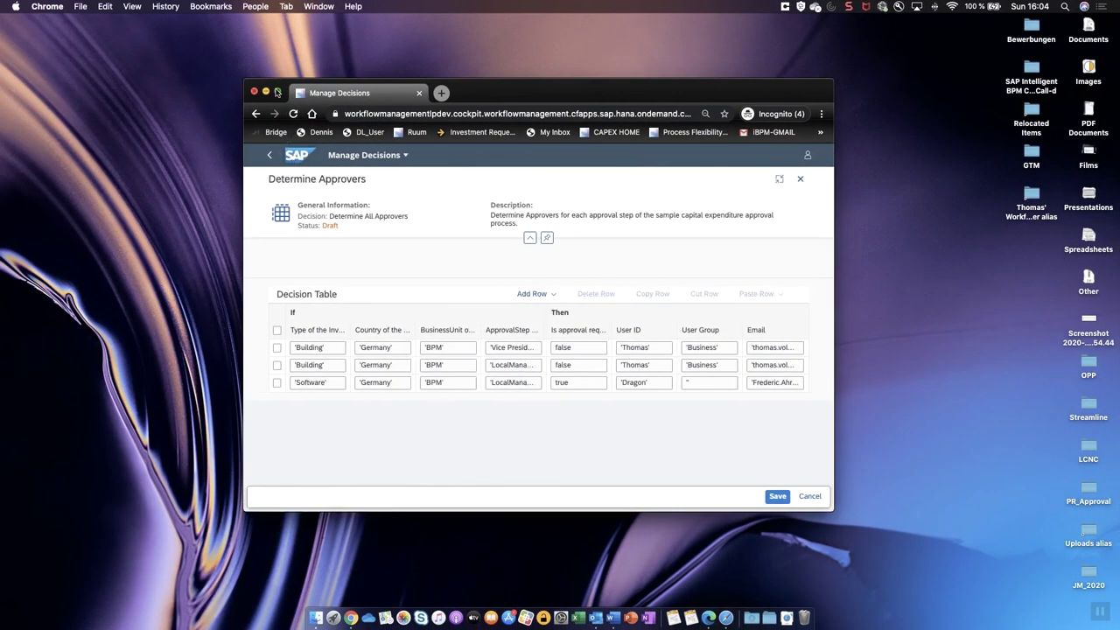
Switch to the Fiori Launchpad Home space and launch the CAPEX tile under Ruum - Investment Requests.
{"action": "left_click", "coordinate": [277, 91]}
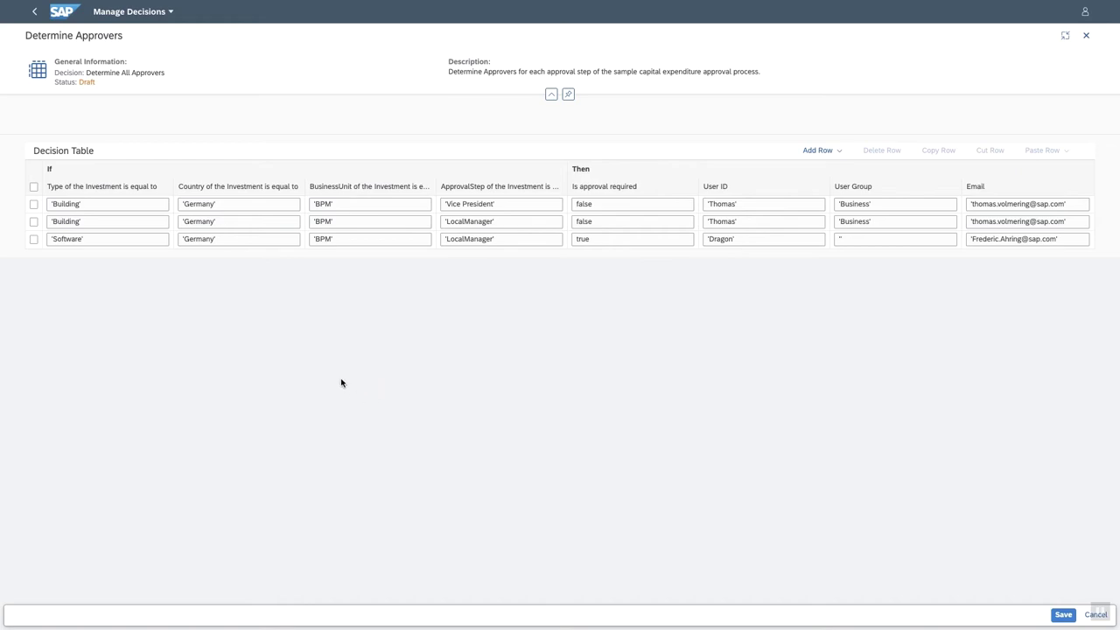
{"action": "key", "text": "ctrl+Up"}
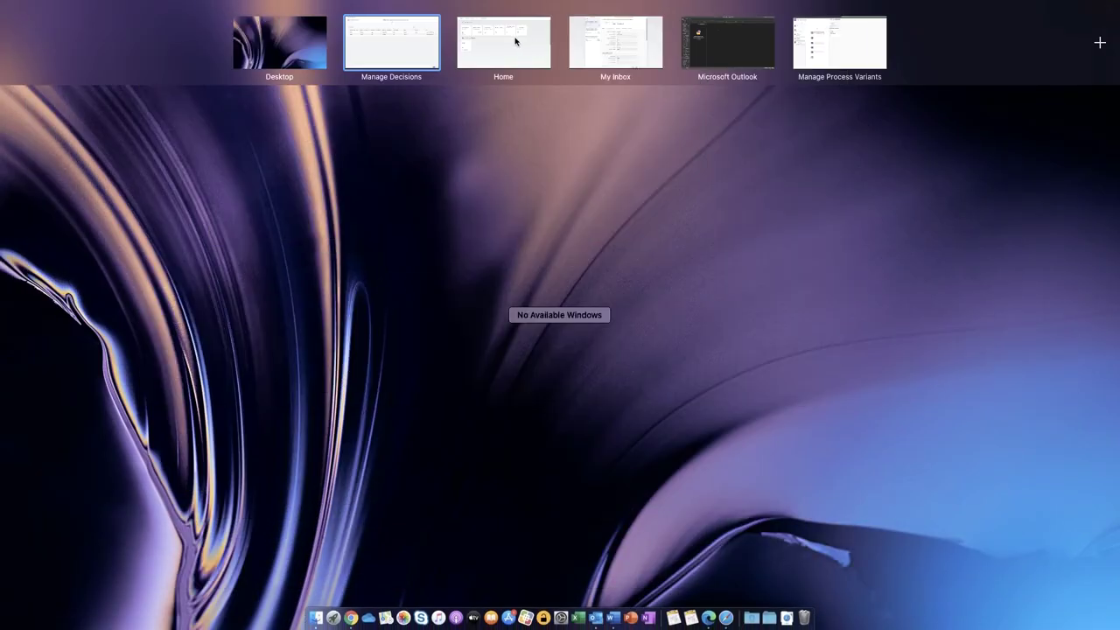
{"action": "left_click", "coordinate": [515, 42]}
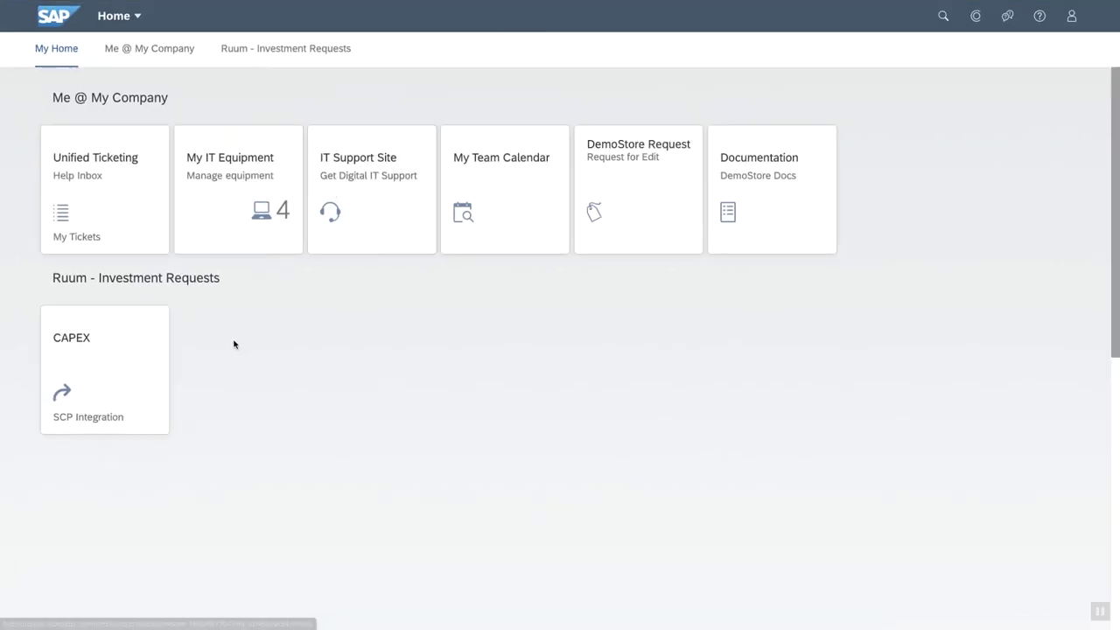
{"action": "left_click", "coordinate": [112, 346]}
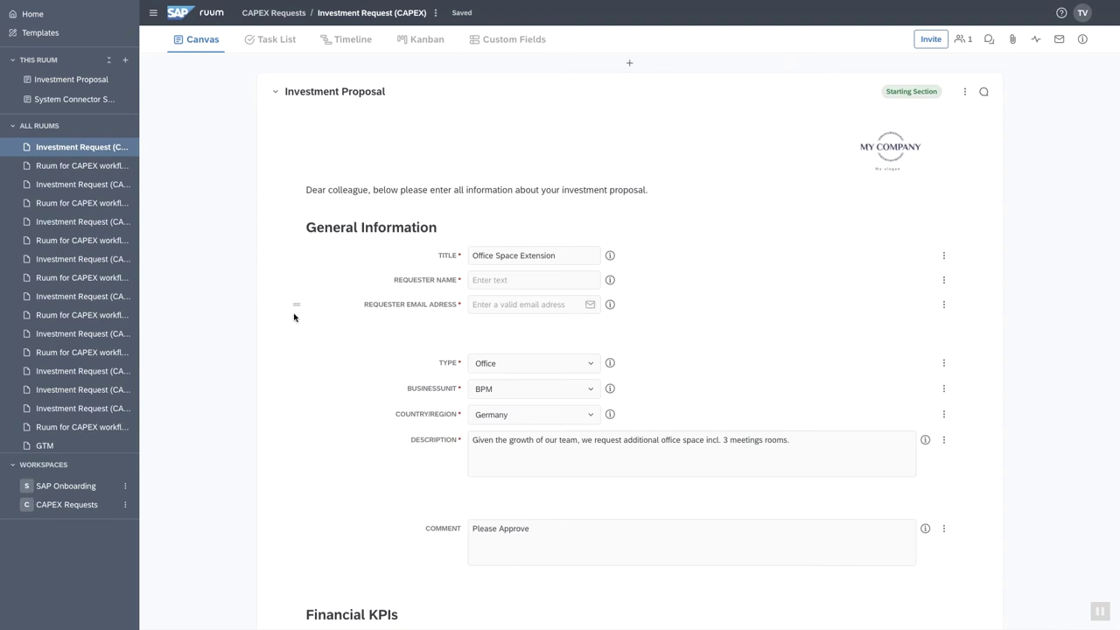
Fill in the requester's name and e-mail address, correcting the address typo.
{"action": "scroll", "coordinate": [292, 313], "scroll_direction": "down", "scroll_amount": 1}
{"action": "left_click", "coordinate": [496, 222]}
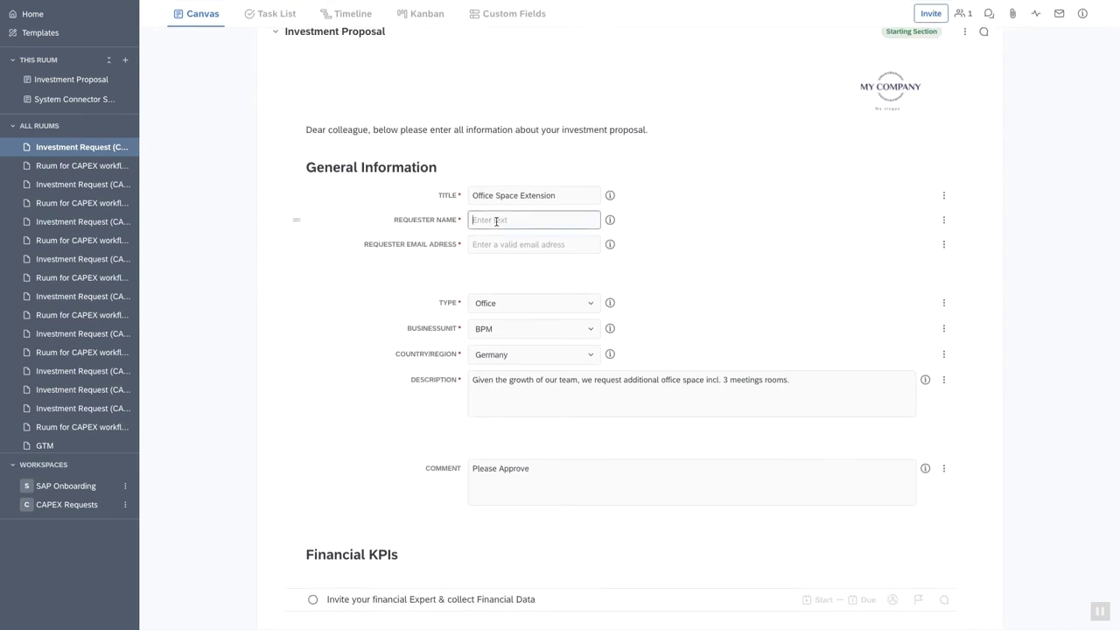
{"action": "type", "text": "Thomas"}
{"action": "left_click", "coordinate": [506, 243]}
{"action": "type", "text": "'Building'"}
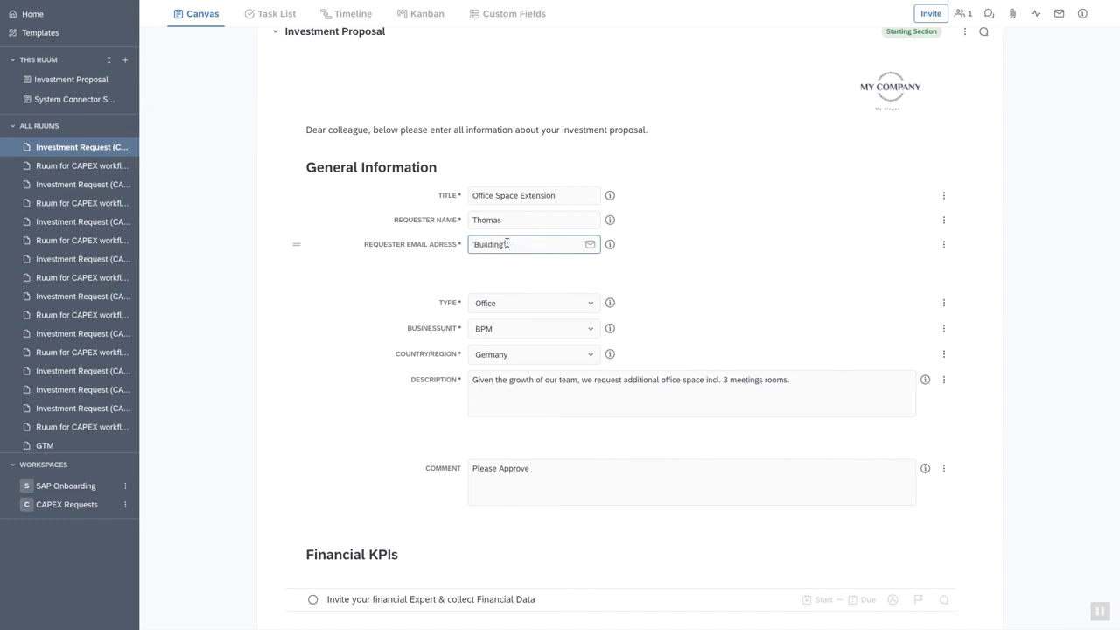
{"action": "left_click_drag", "start_coordinate": [526, 243], "coordinate": [448, 242]}
{"action": "key", "text": "BackSpace"}
{"action": "left_click", "coordinate": [559, 248]}
{"action": "key", "text": "BackSpace"}
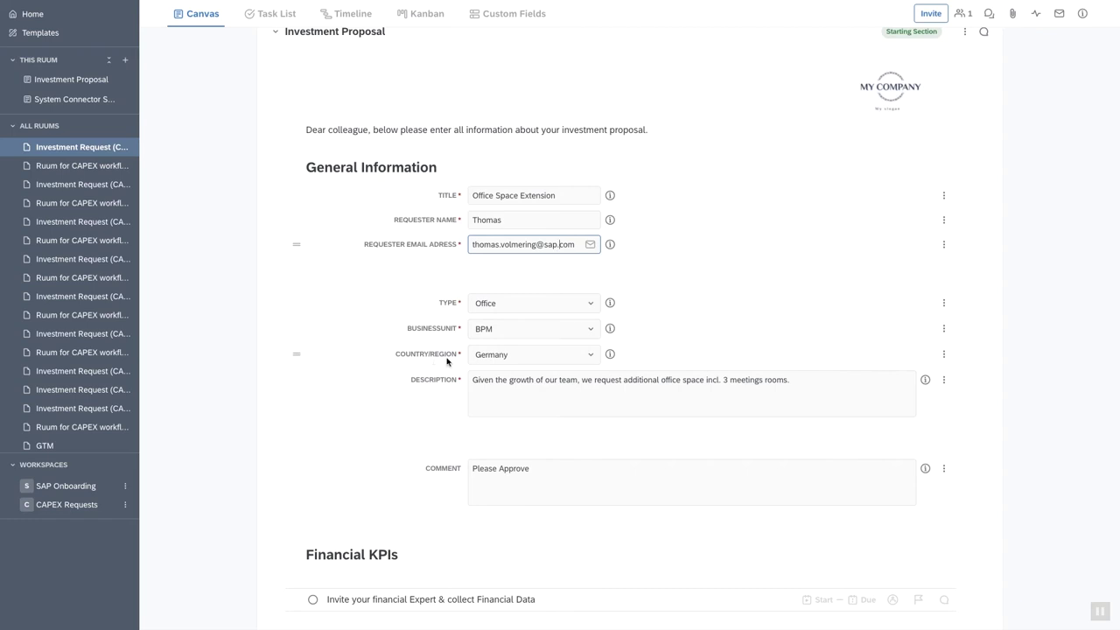
Begin the description with 'Please I need new office space for team Code Monkeys:'.
{"action": "scroll", "coordinate": [437, 395], "scroll_direction": "down", "scroll_amount": 1}
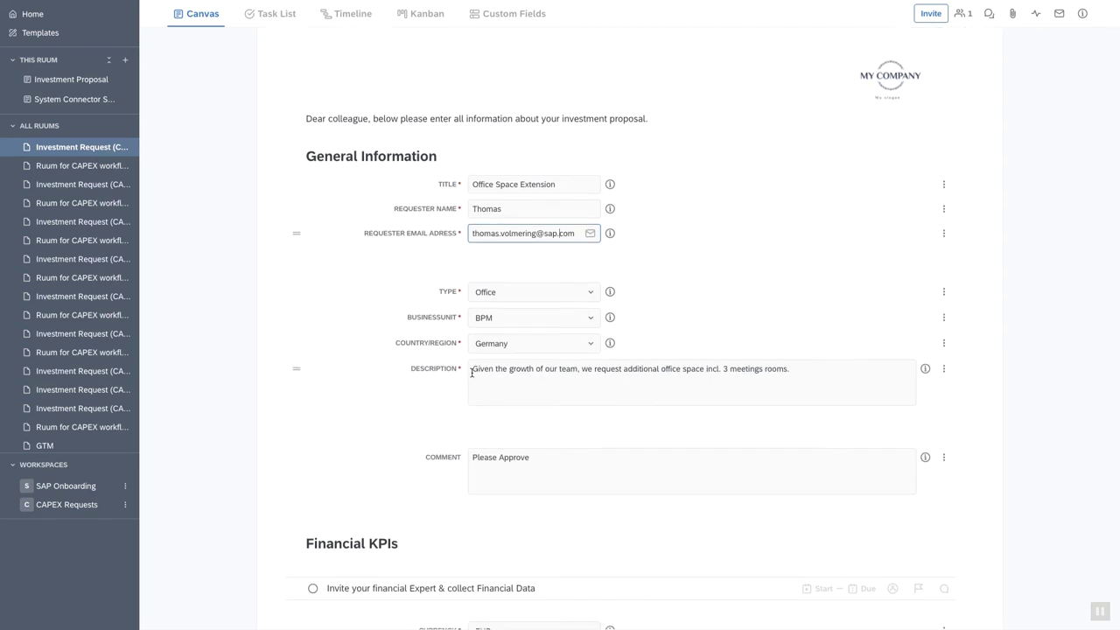
{"action": "left_click", "coordinate": [472, 370]}
{"action": "type", "text": "Ple"}
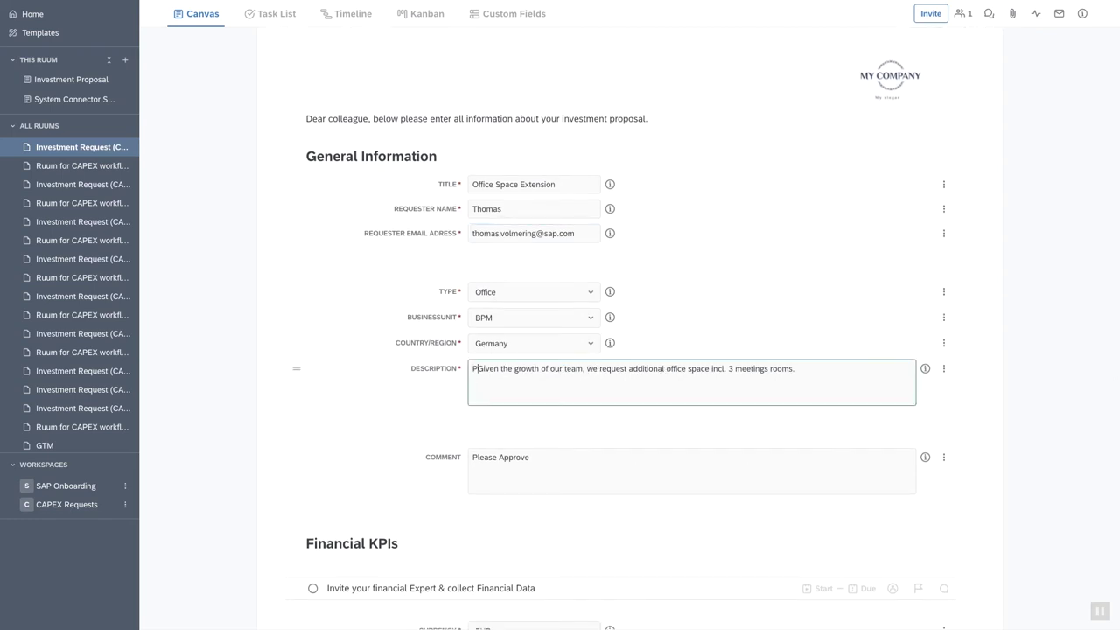
{"action": "type", "text": "ase"}
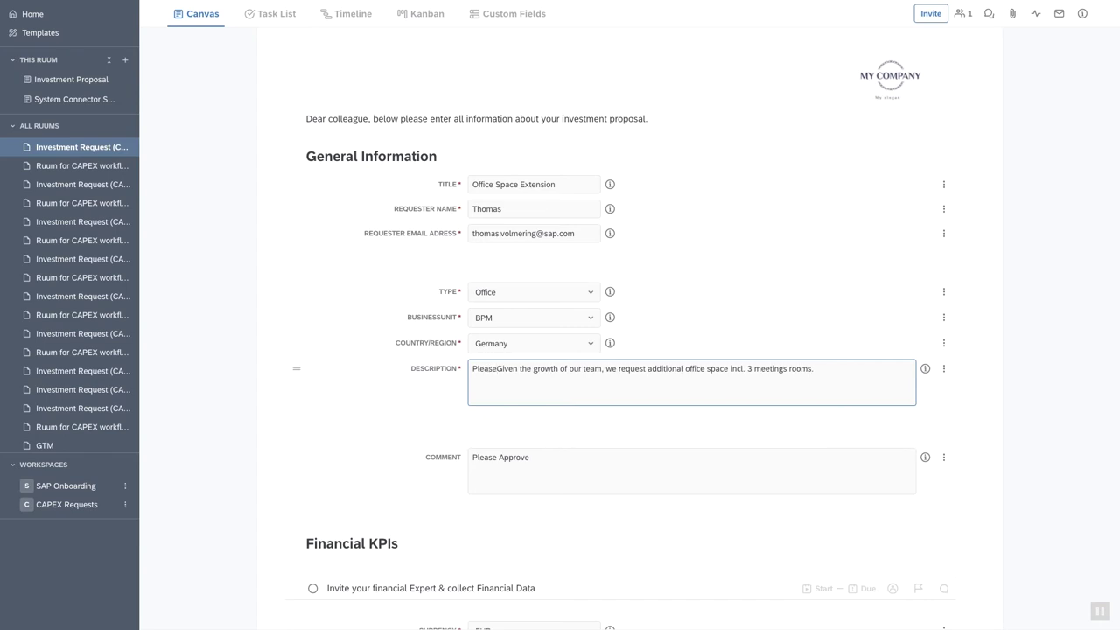
{"action": "type", "text": " I need "}
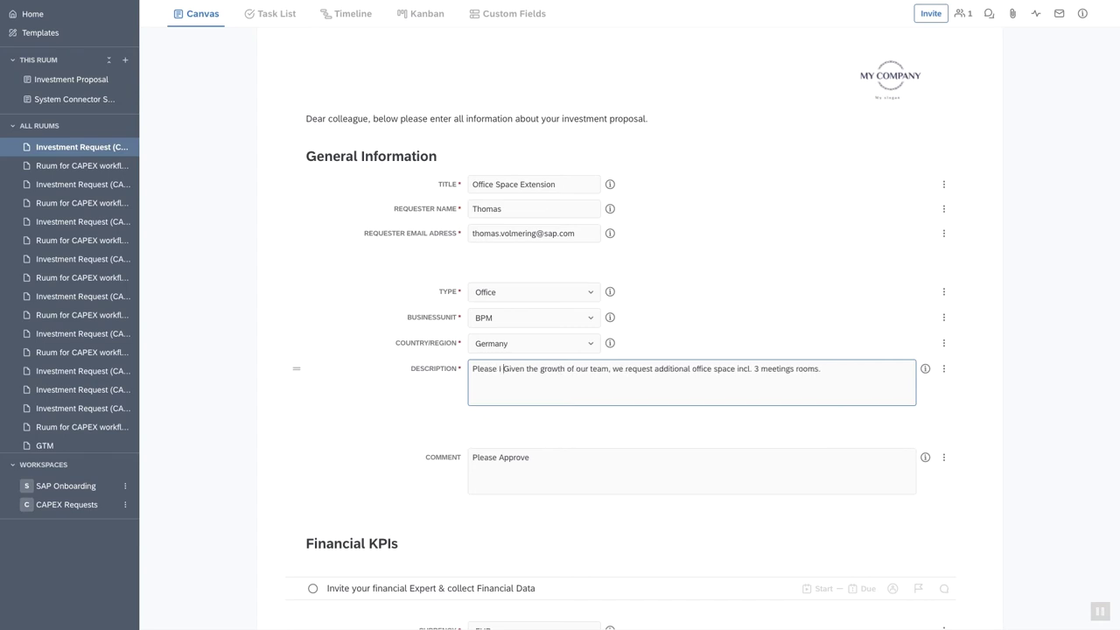
{"action": "type", "text": "new office"}
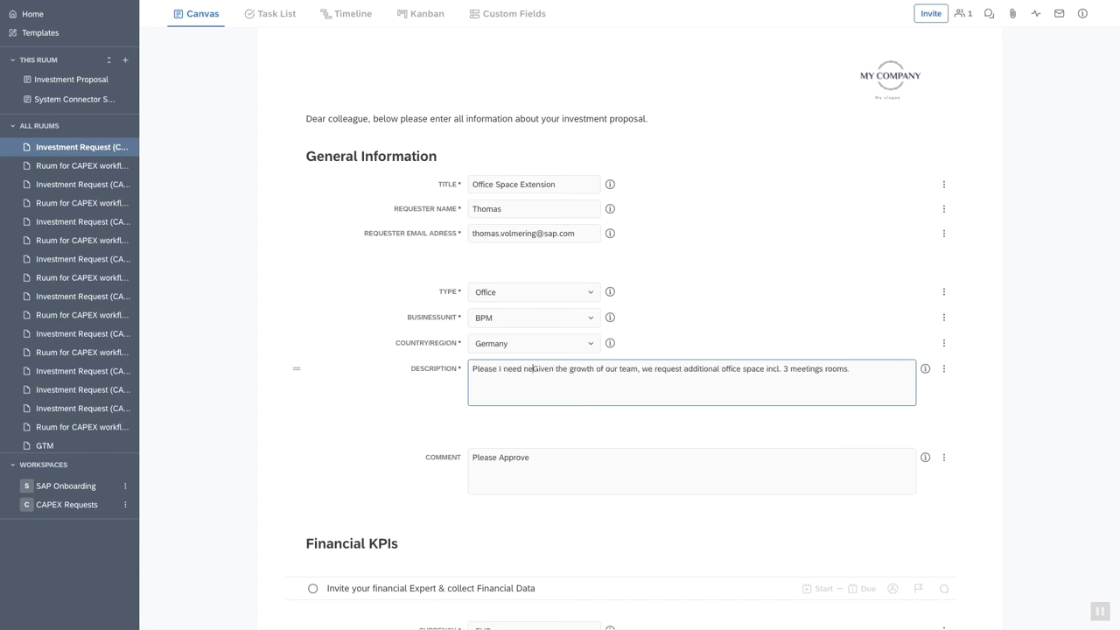
{"action": "type", "text": " space for "}
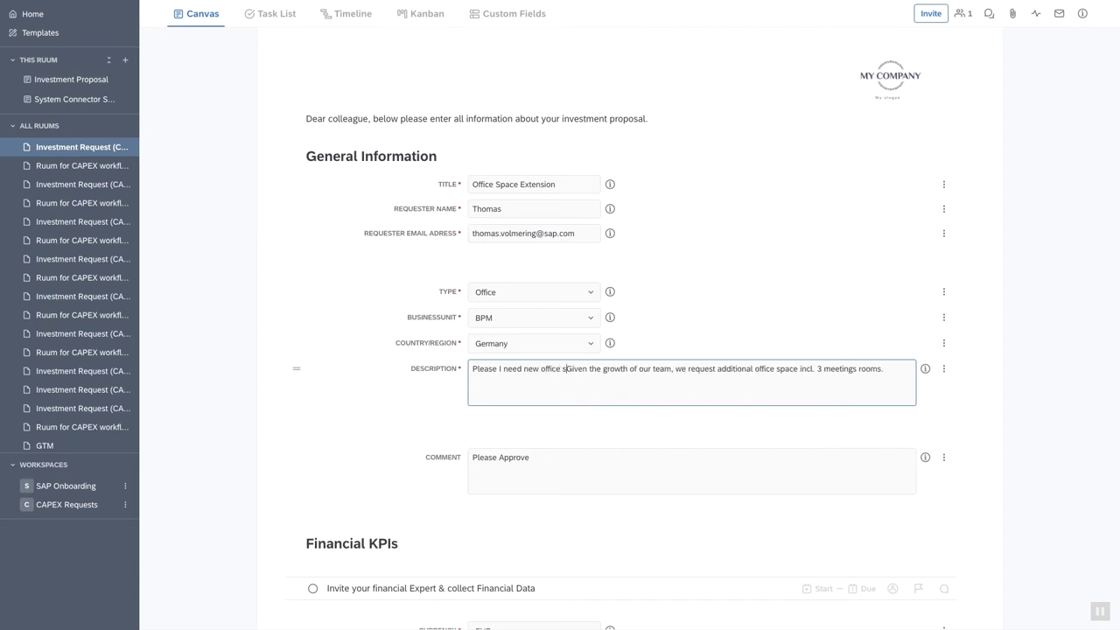
{"action": "type", "text": "team Code "}
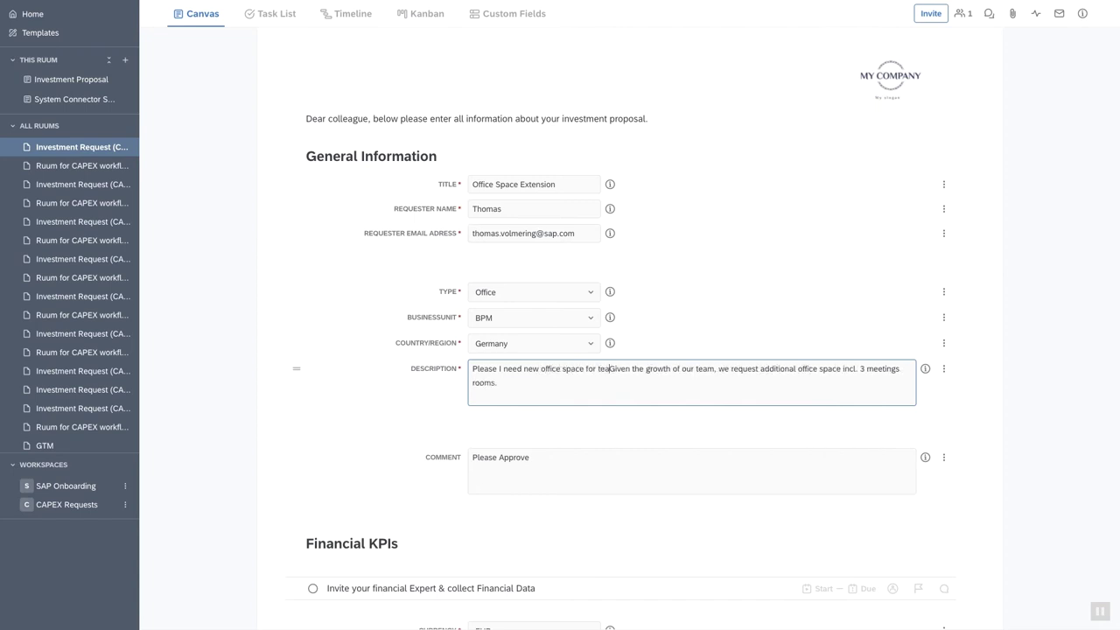
{"action": "type", "text": "Monkeys"}
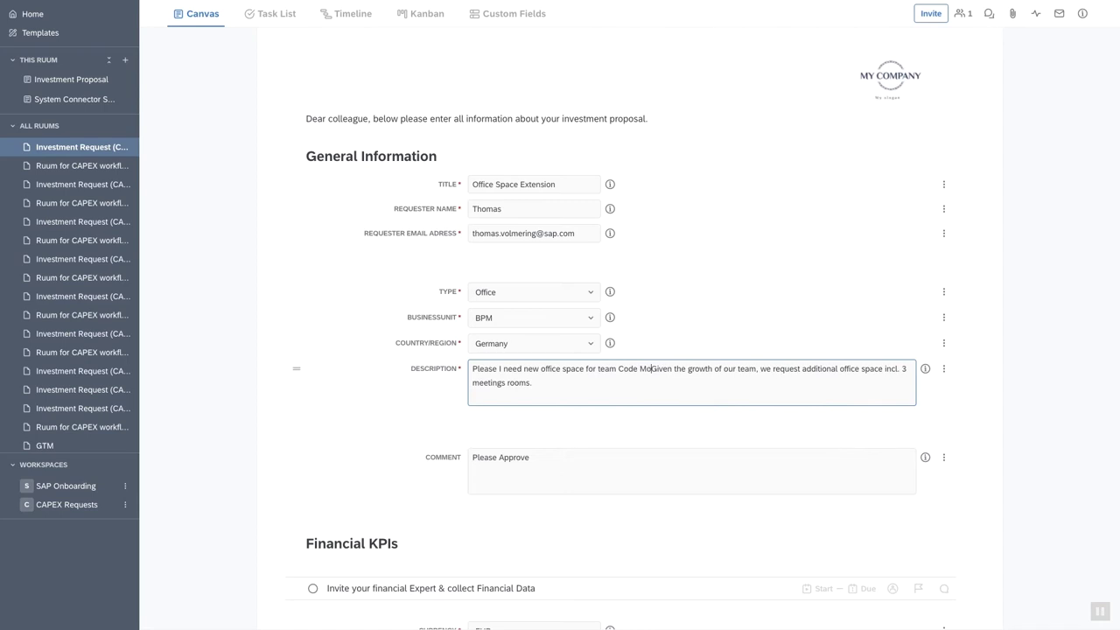
{"action": "type", "text": ":"}
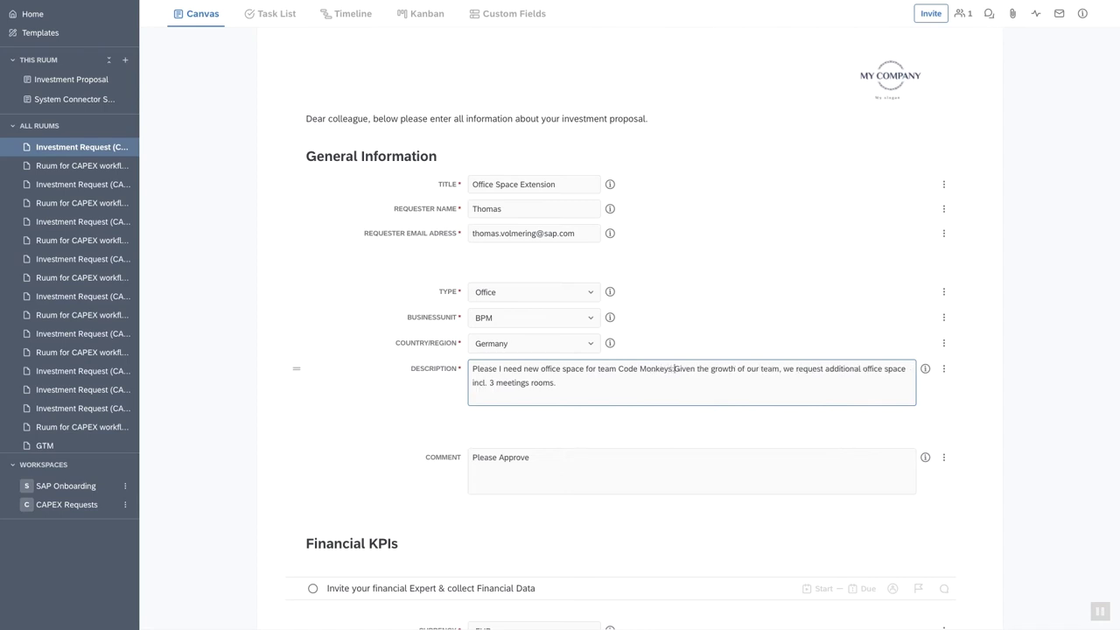
{"action": "left_click", "coordinate": [570, 459]}
{"action": "scroll", "coordinate": [568, 461], "scroll_direction": "down", "scroll_amount": 2}
{"action": "scroll", "coordinate": [569, 461], "scroll_direction": "down", "scroll_amount": 2}
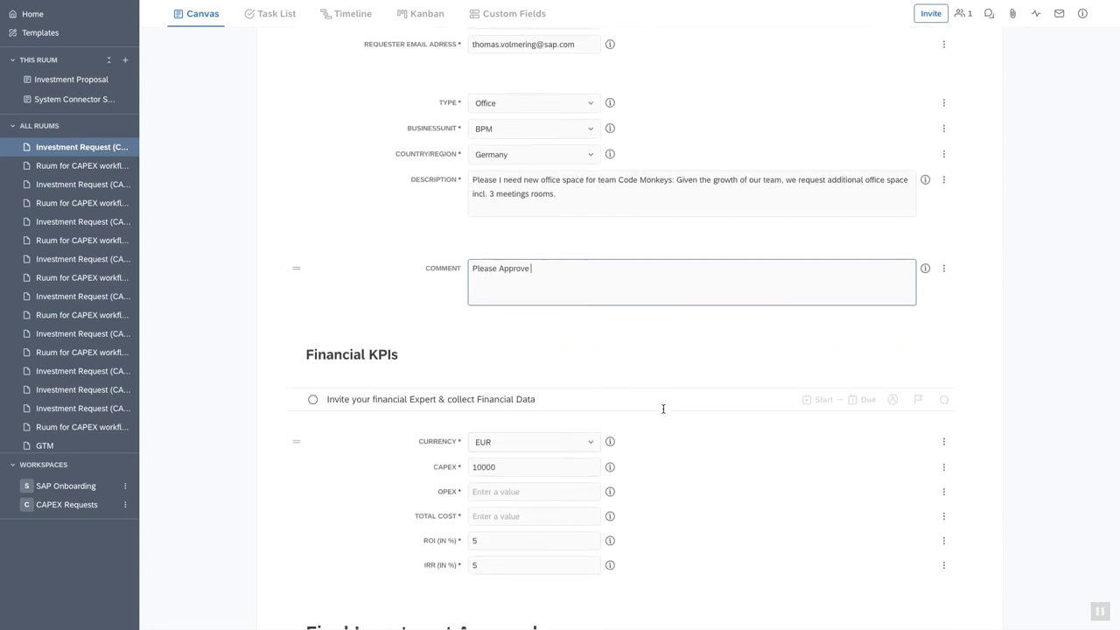
{"action": "scroll", "coordinate": [662, 404], "scroll_direction": "down", "scroll_amount": 2}
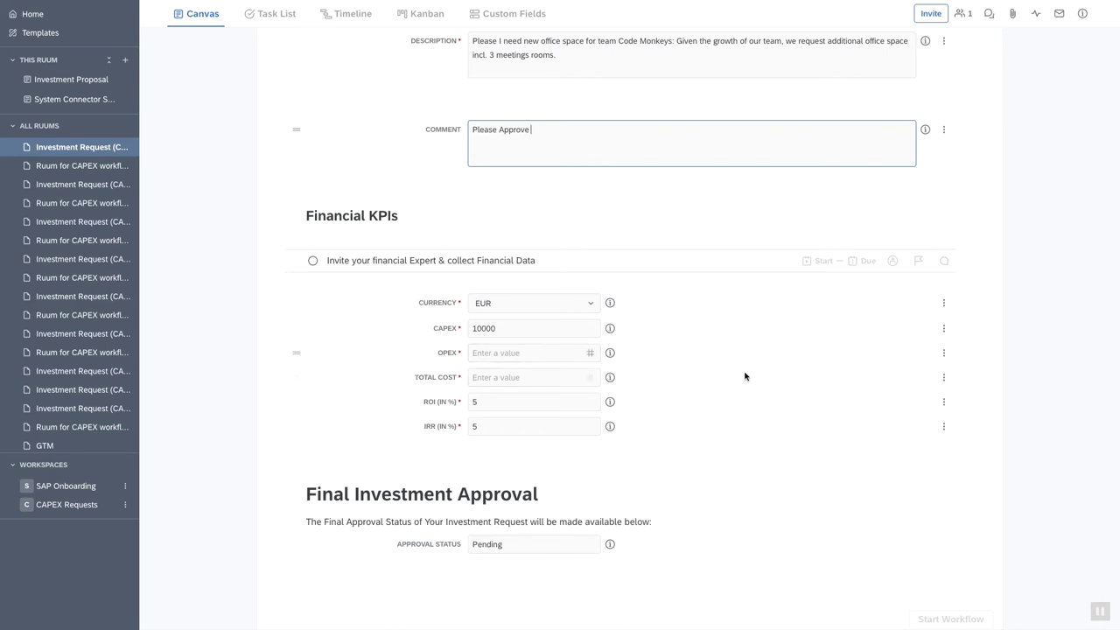
{"action": "scroll", "coordinate": [745, 376], "scroll_direction": "down", "scroll_amount": 1}
{"action": "scroll", "coordinate": [734, 377], "scroll_direction": "up", "scroll_amount": 3}
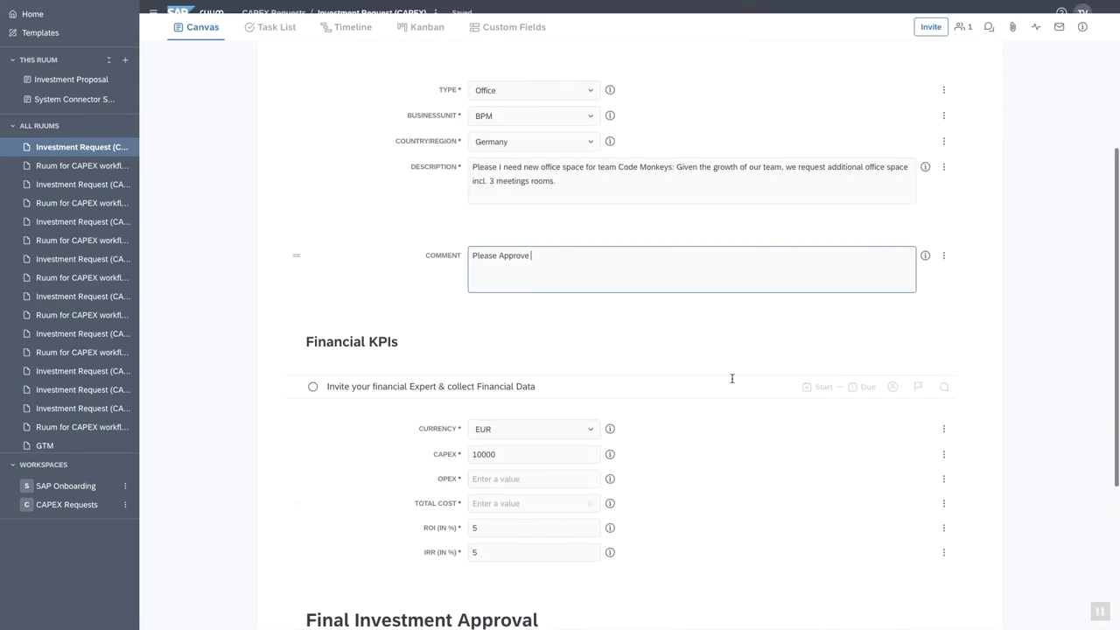
Invite the financial expert as Editor with the message 'Please help with the numbers!!'.
{"action": "left_click", "coordinate": [931, 39]}
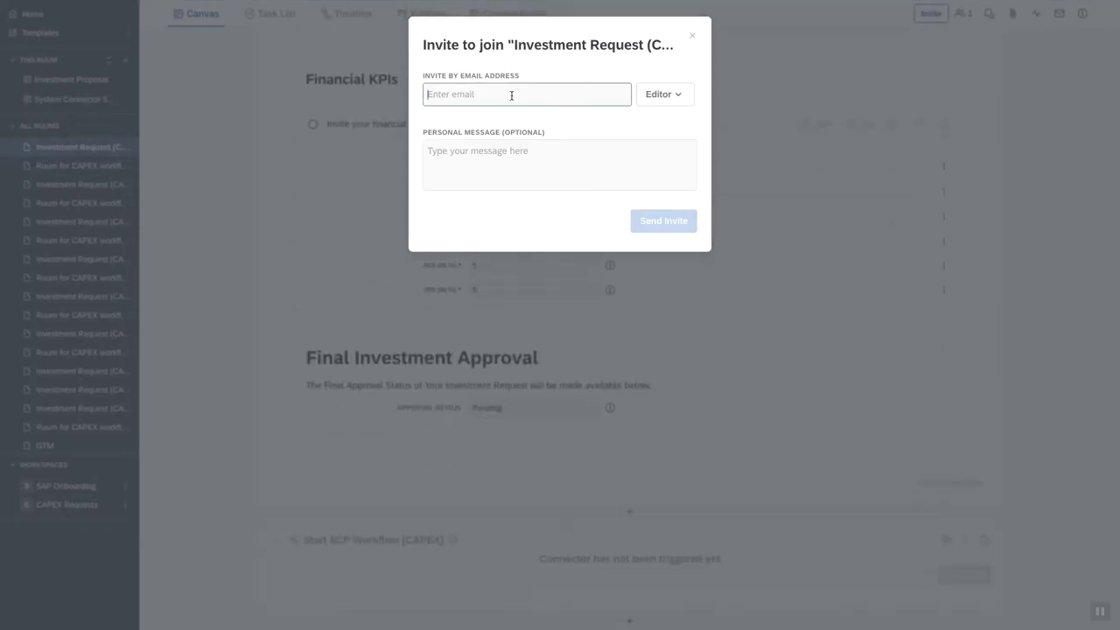
{"action": "type", "text": "diana"}
{"action": "left_click", "coordinate": [477, 122]}
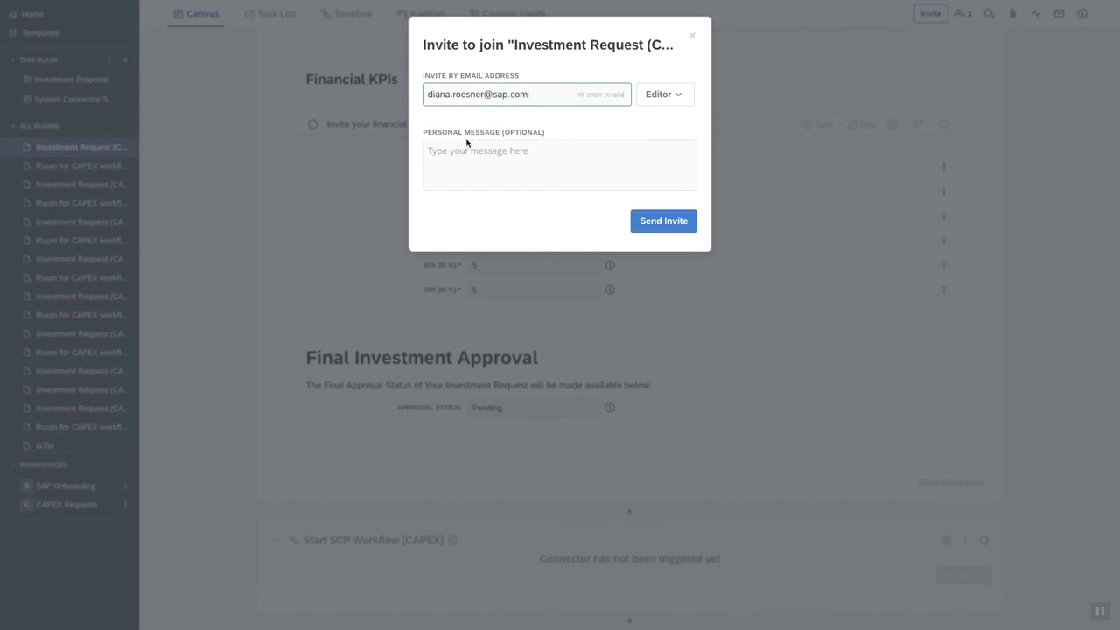
{"action": "left_click", "coordinate": [465, 150]}
{"action": "type", "text": "Please help with the numbers!!"}
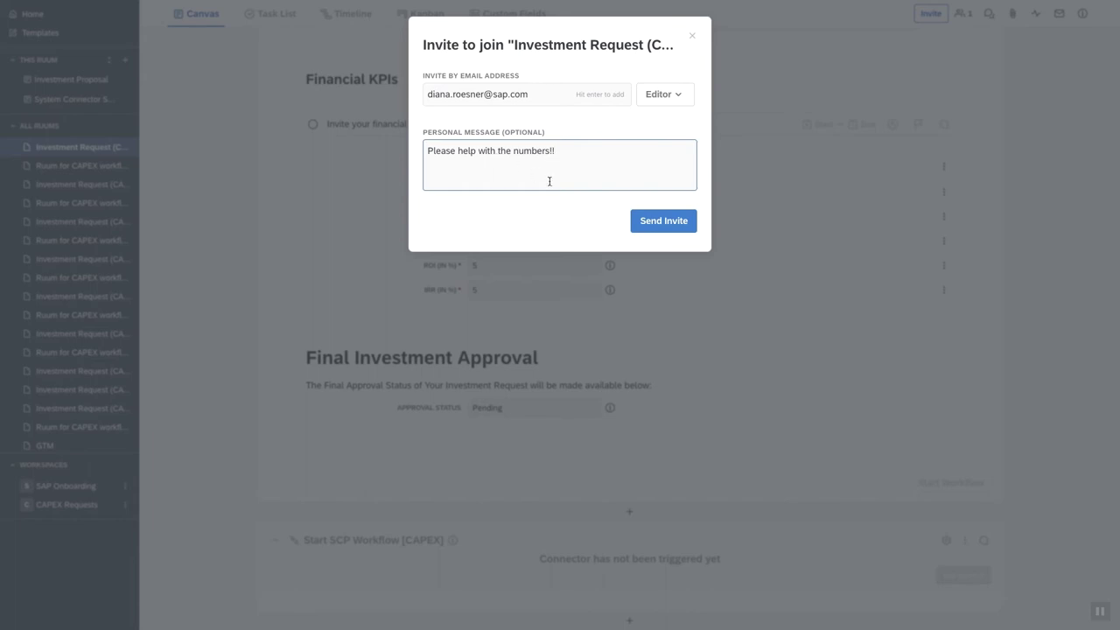
{"action": "left_click", "coordinate": [654, 225]}
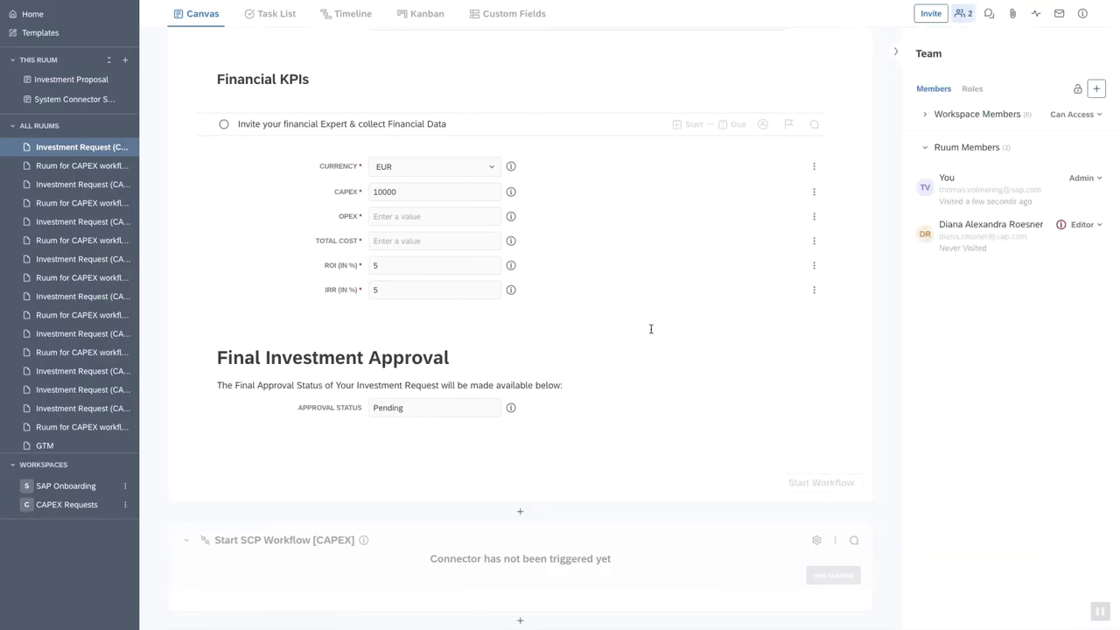
Mark the financial data task as Done.
{"action": "scroll", "coordinate": [650, 329], "scroll_direction": "up", "scroll_amount": 1}
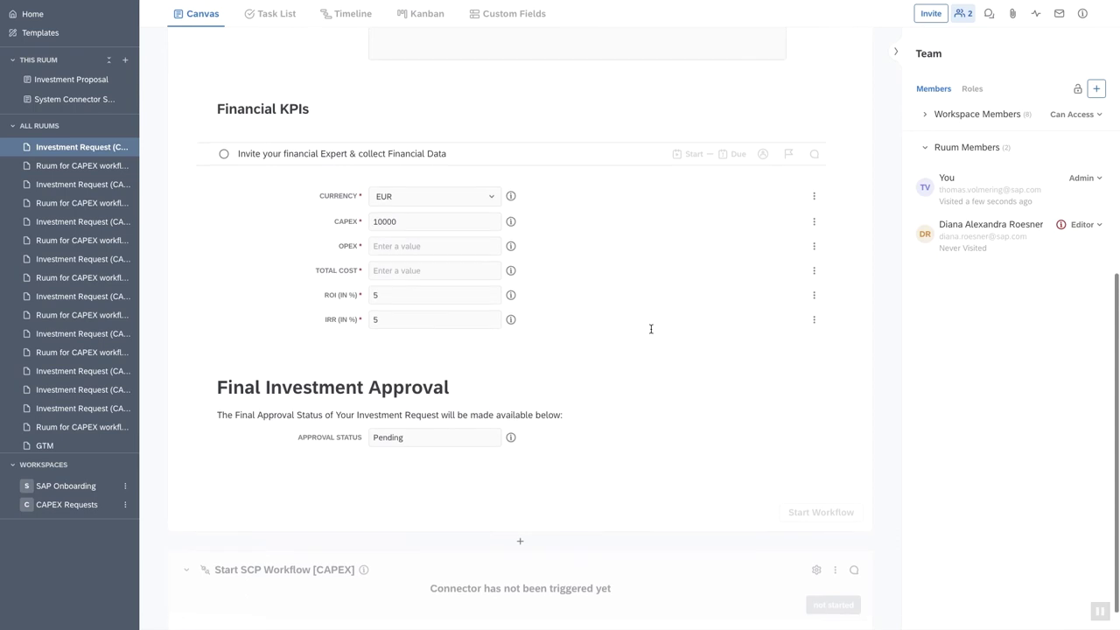
{"action": "left_click", "coordinate": [225, 167]}
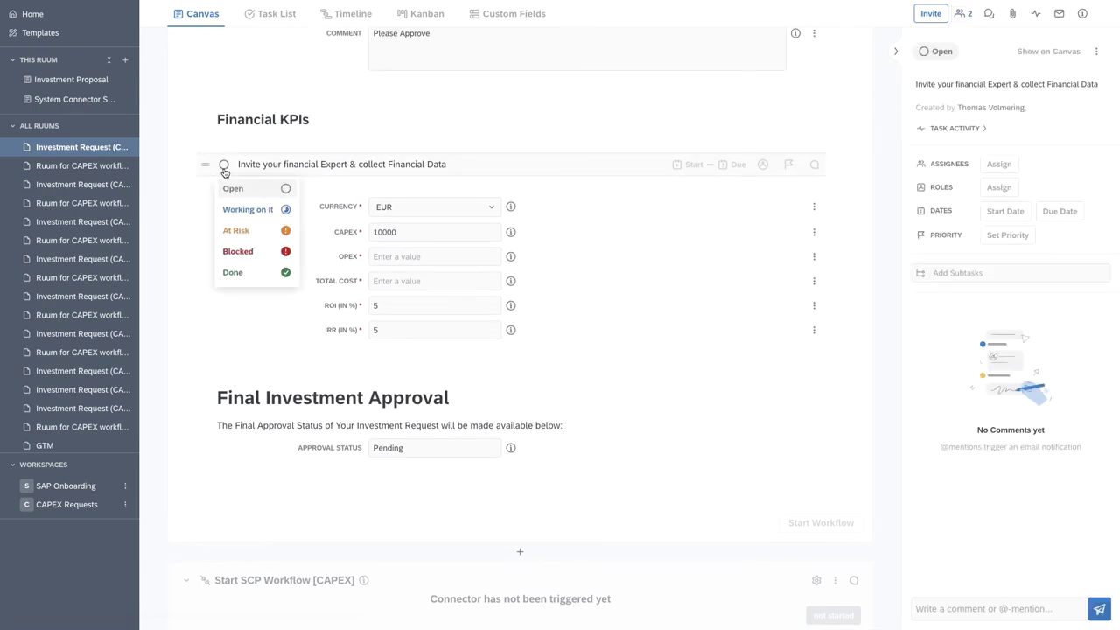
{"action": "left_click", "coordinate": [235, 275]}
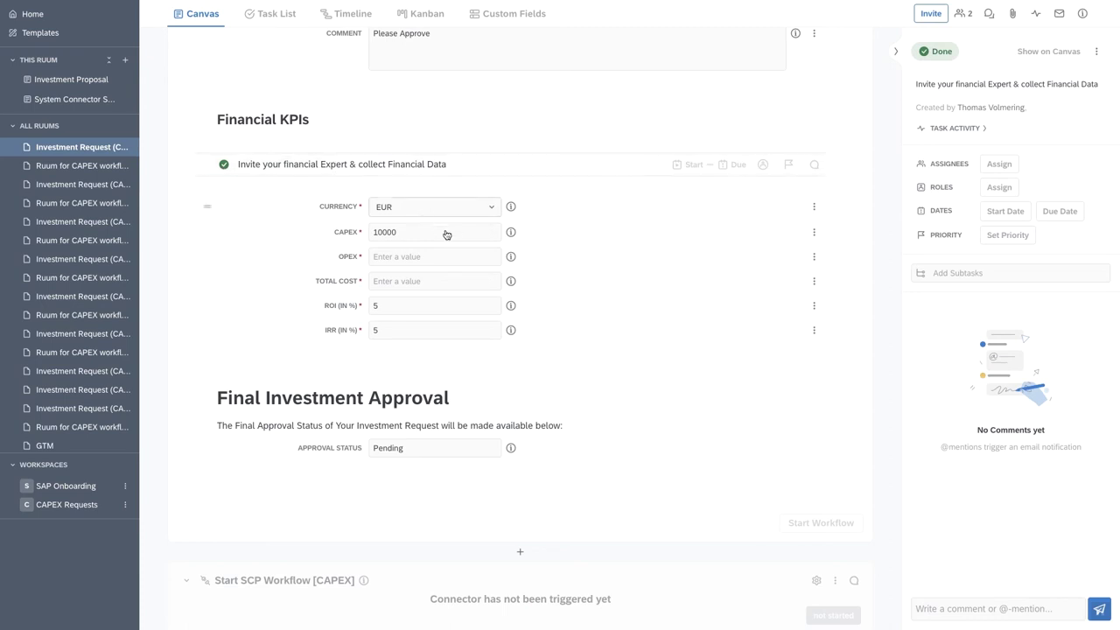
Set CAPEX to 100000, OPEX to 20000 and total cost to 120000.
{"action": "left_click", "coordinate": [402, 256]}
{"action": "left_click", "coordinate": [408, 234]}
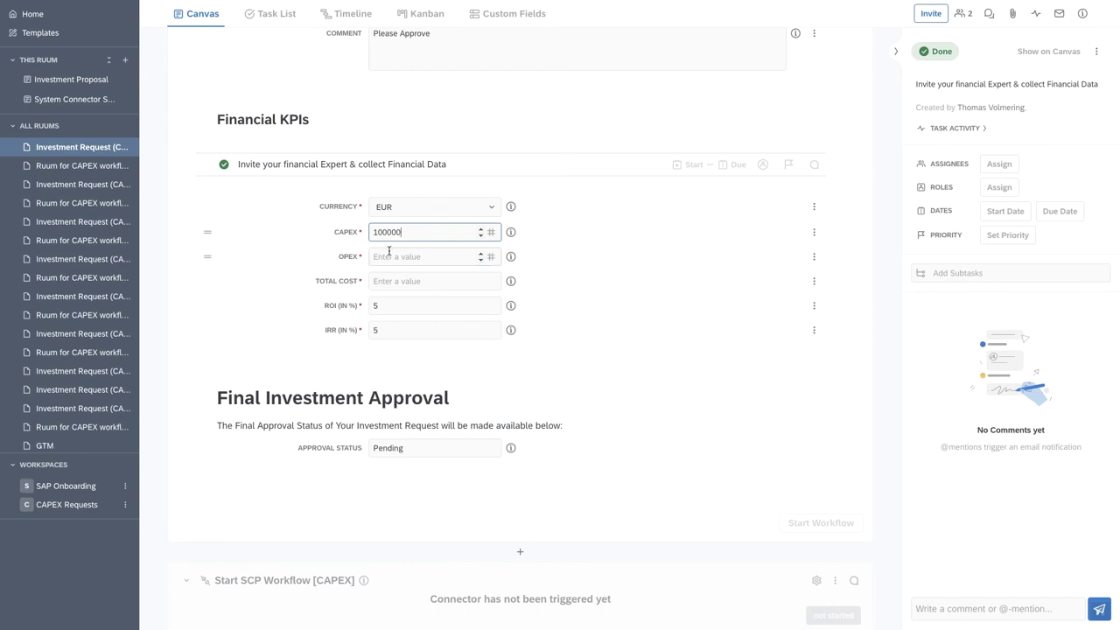
{"action": "left_click", "coordinate": [387, 256]}
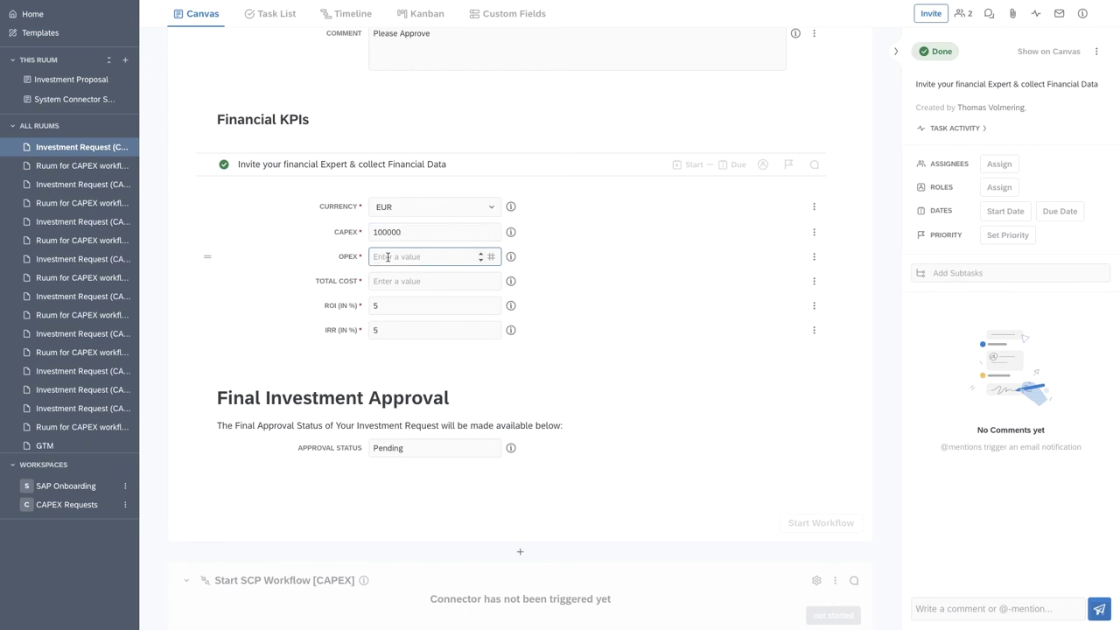
{"action": "type", "text": "1"}
{"action": "key", "text": "BackSpace"}
{"action": "type", "text": "20000"}
{"action": "left_click", "coordinate": [387, 281]}
{"action": "type", "text": "12"}
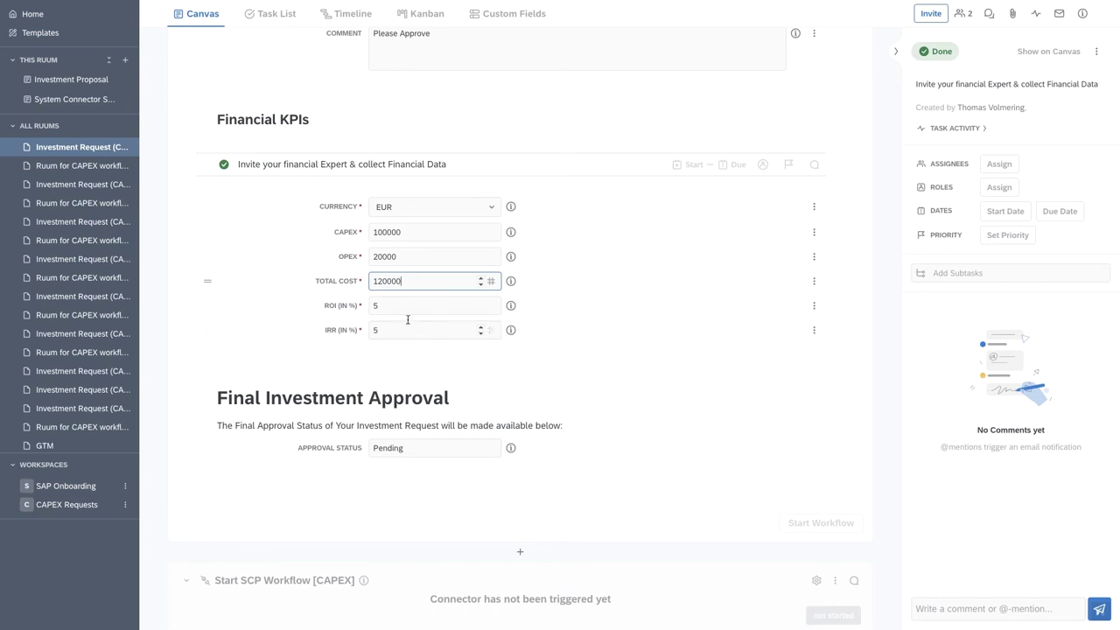
{"action": "left_click", "coordinate": [683, 416]}
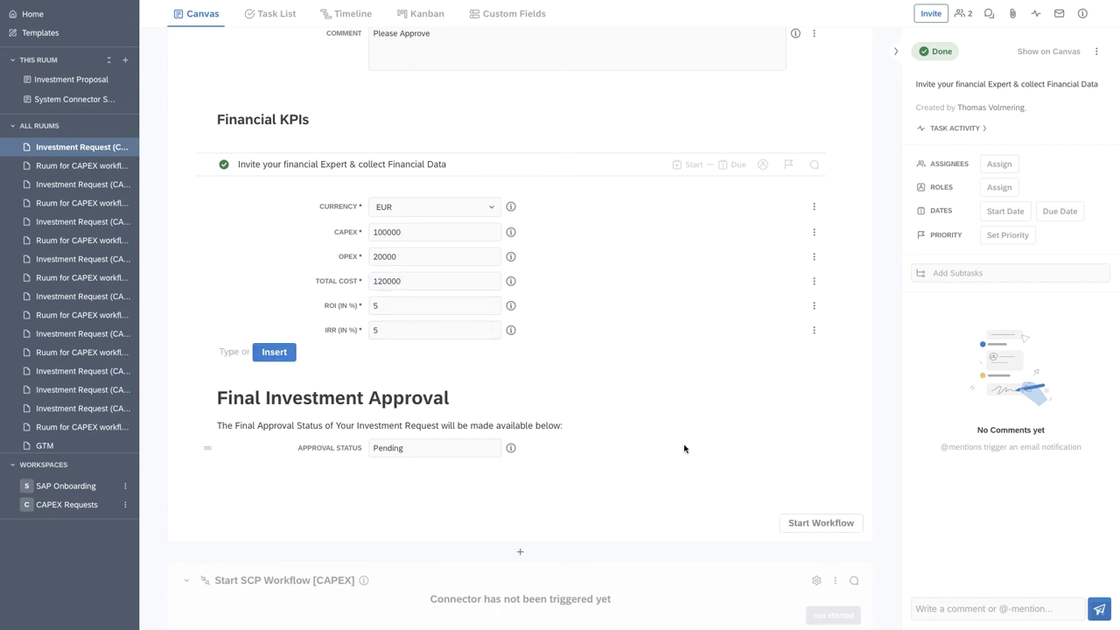
Start the CAPEX approval workflow.
{"action": "scroll", "coordinate": [685, 446], "scroll_direction": "down", "scroll_amount": 1}
{"action": "left_click", "coordinate": [820, 482]}
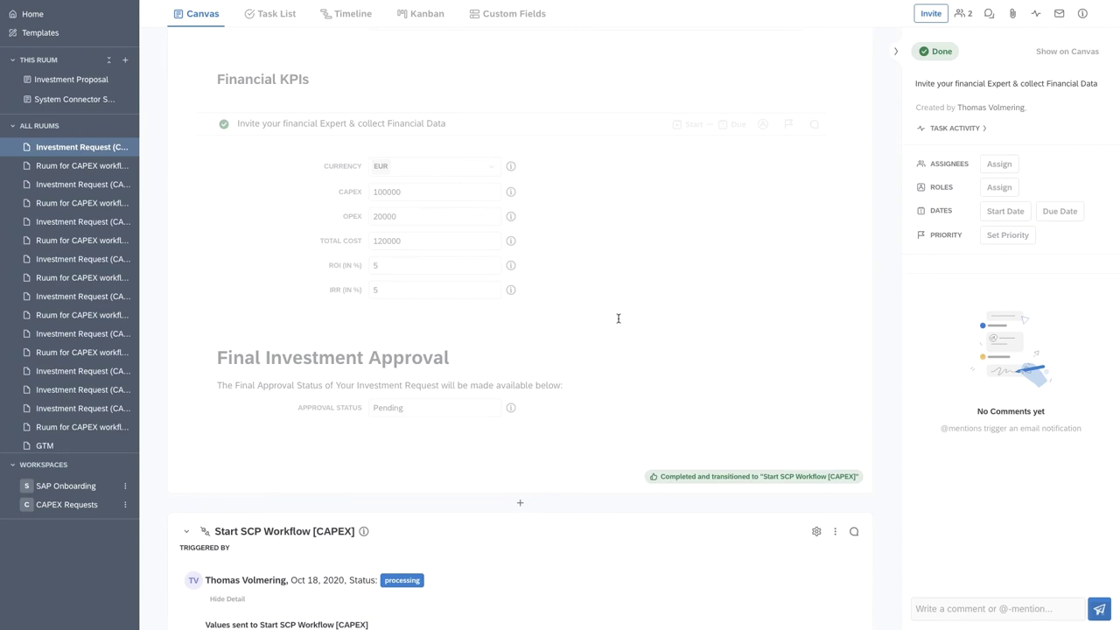
{"action": "key", "text": "ctrl+Up"}
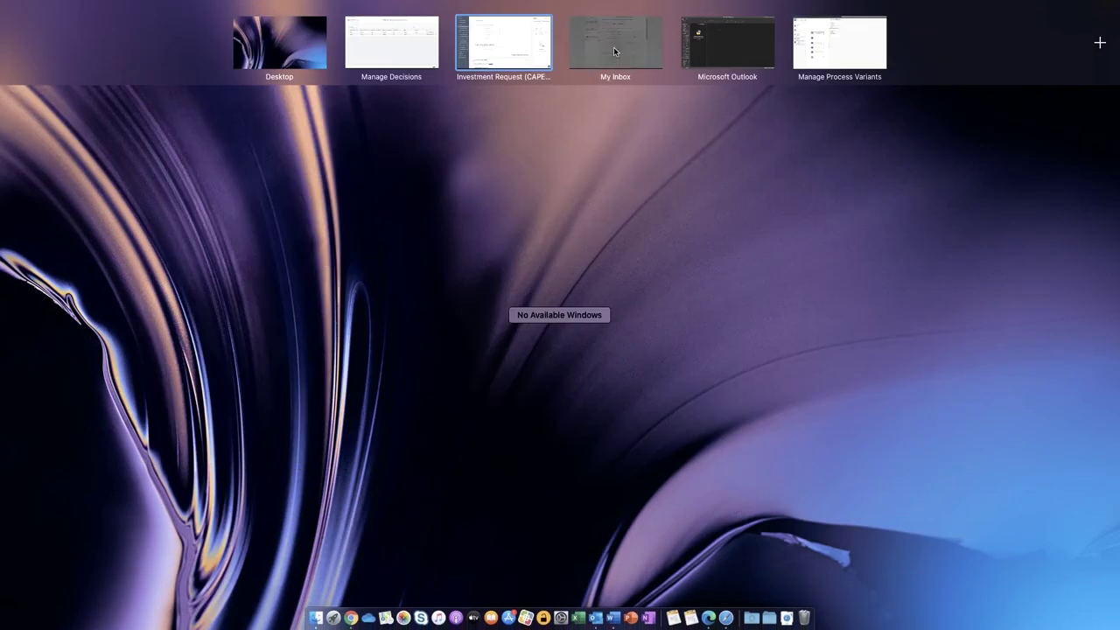
In My Inbox, refresh and open the Office Space Extension CAPEX approval task to review it.
{"action": "left_click", "coordinate": [613, 46]}
{"action": "left_click", "coordinate": [359, 59]}
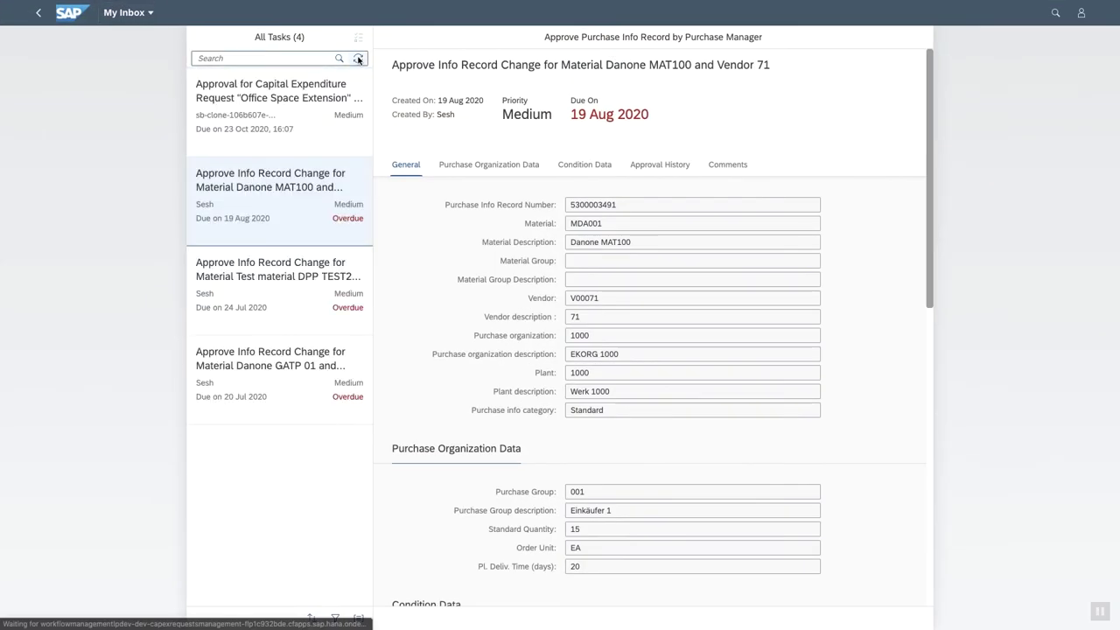
{"action": "left_click", "coordinate": [301, 103]}
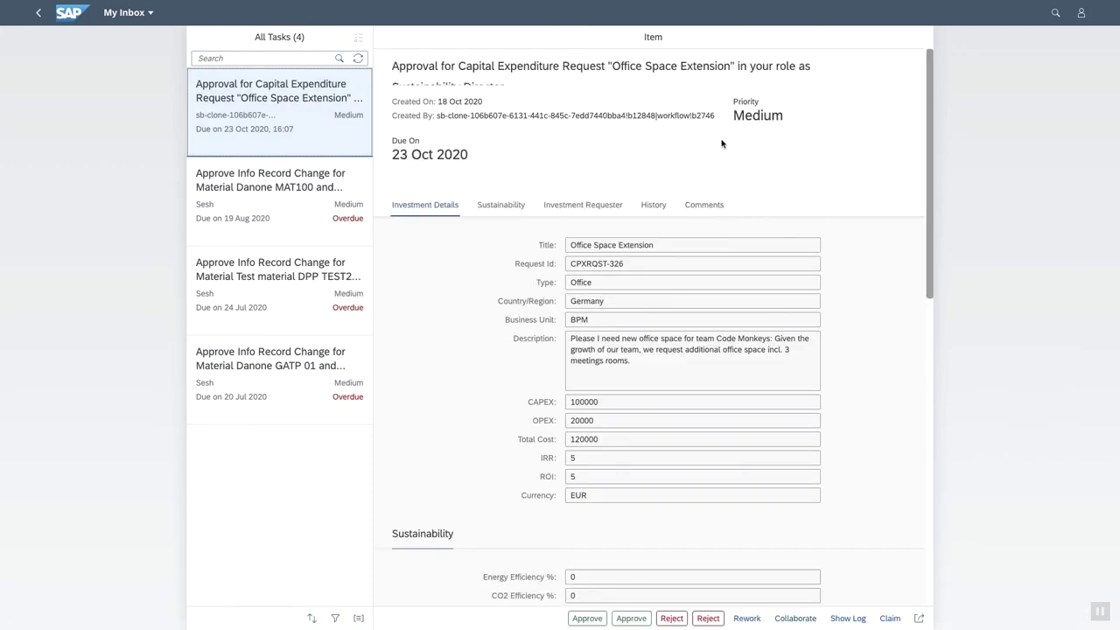
{"action": "scroll", "coordinate": [650, 337], "scroll_direction": "down", "scroll_amount": 3}
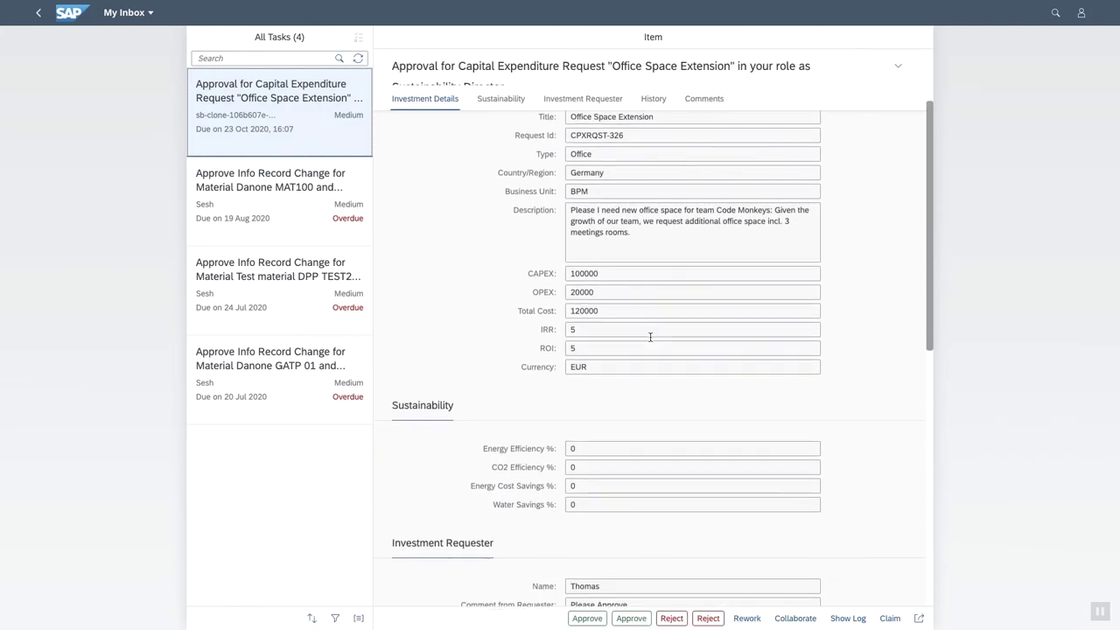
{"action": "scroll", "coordinate": [650, 337], "scroll_direction": "up", "scroll_amount": 2}
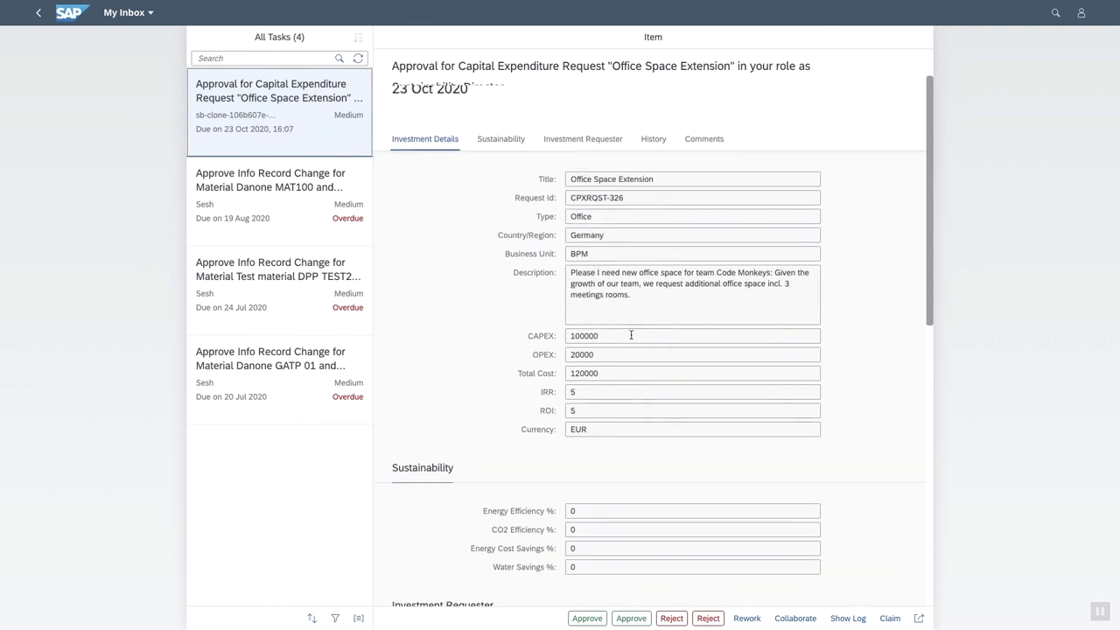
{"action": "scroll", "coordinate": [617, 336], "scroll_direction": "down", "scroll_amount": 2}
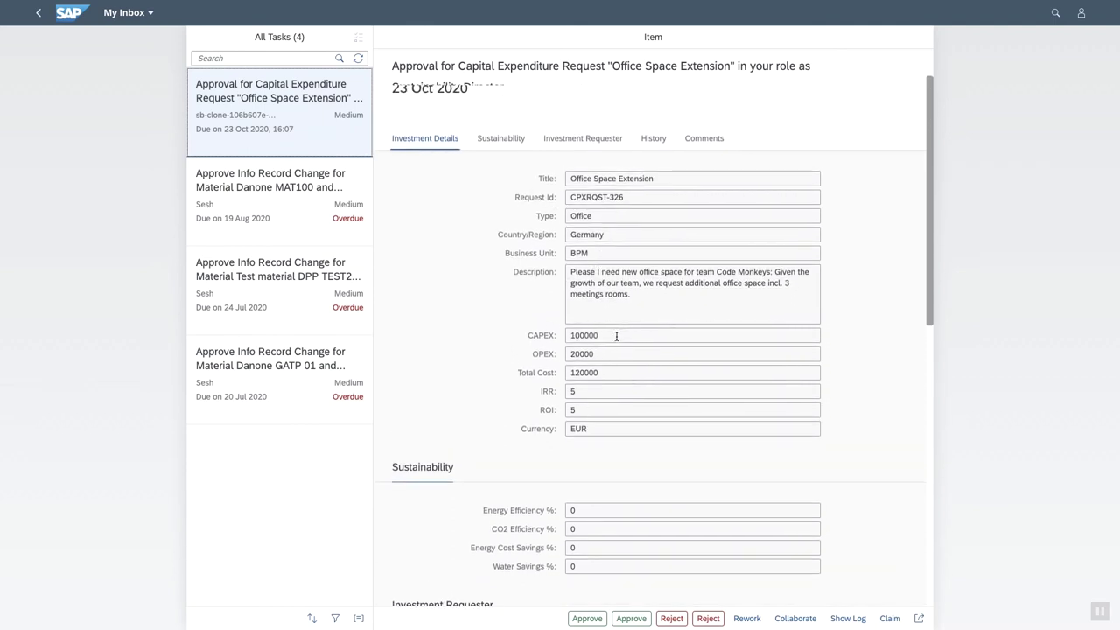
{"action": "scroll", "coordinate": [617, 336], "scroll_direction": "down", "scroll_amount": 3}
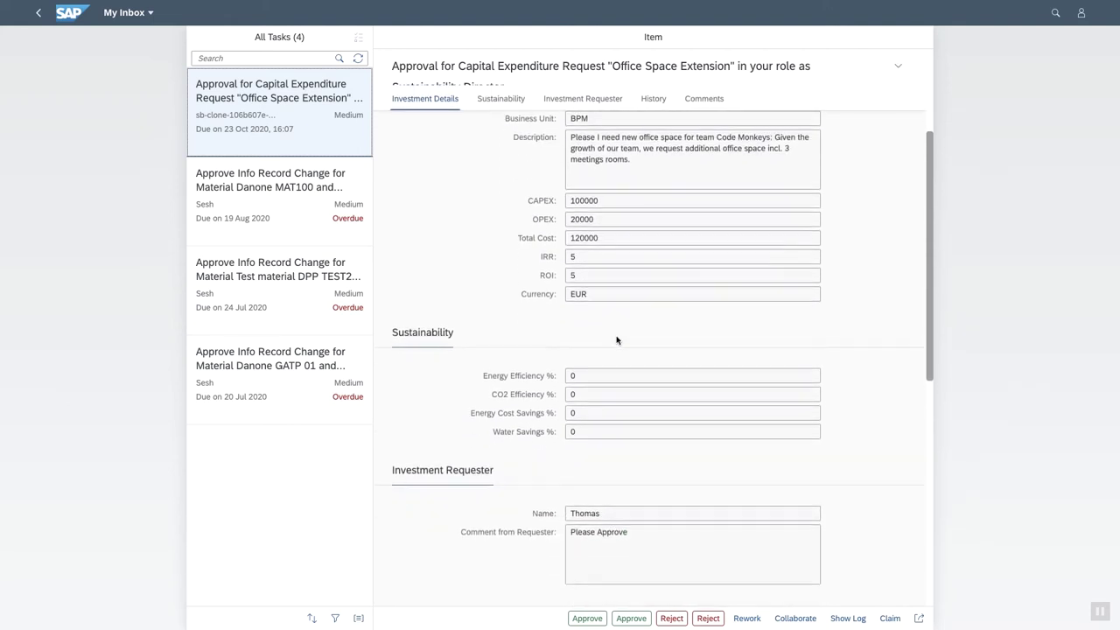
{"action": "scroll", "coordinate": [616, 336], "scroll_direction": "down", "scroll_amount": 2}
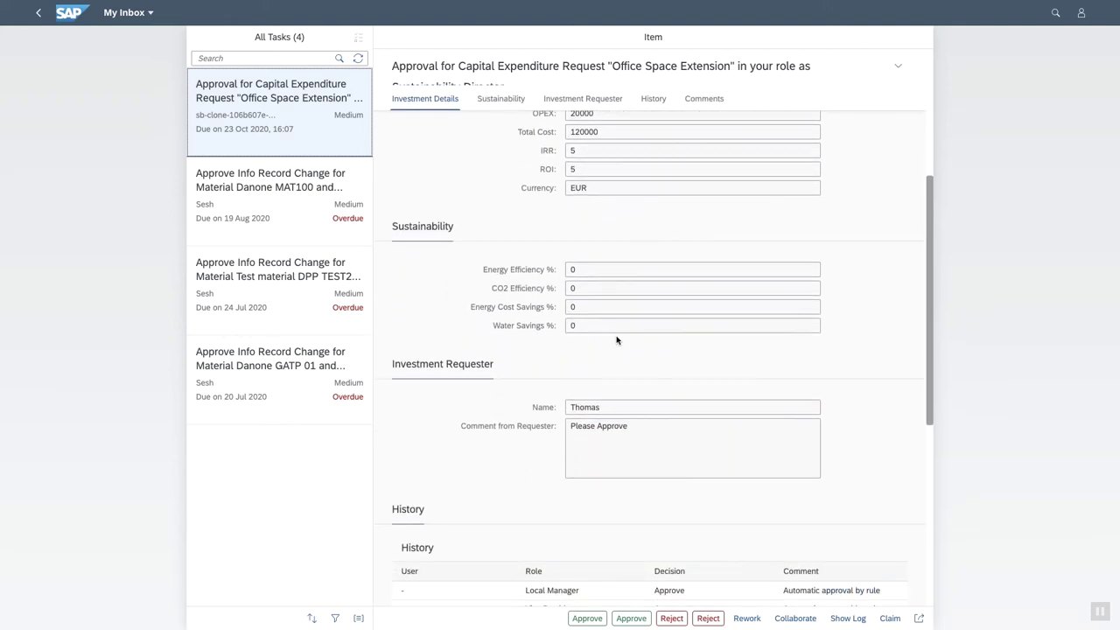
{"action": "scroll", "coordinate": [508, 322], "scroll_direction": "down", "scroll_amount": 1}
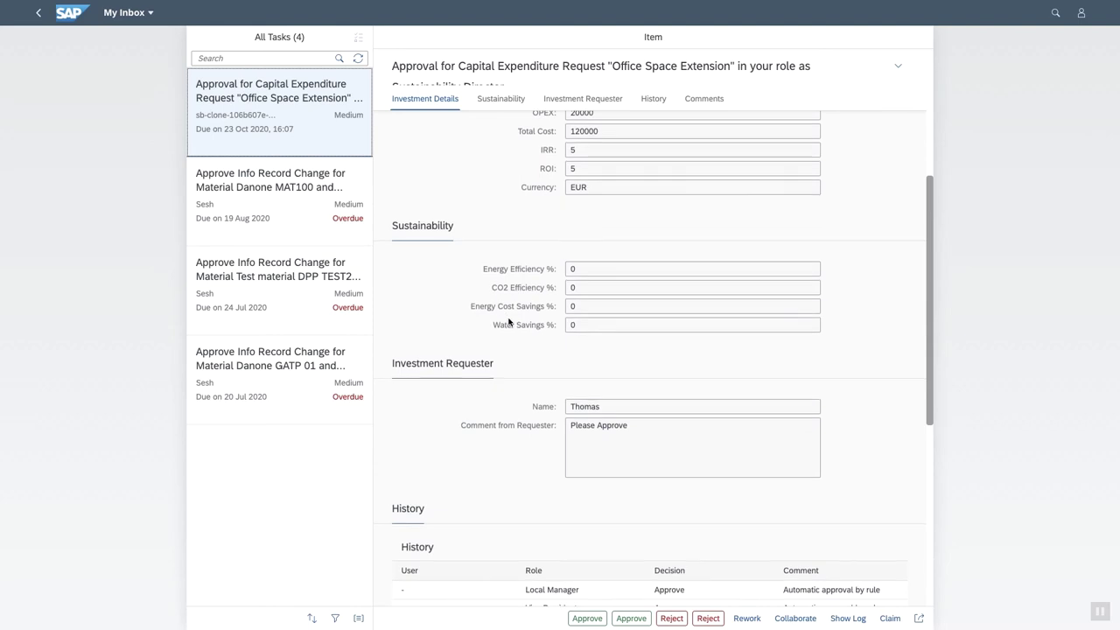
{"action": "scroll", "coordinate": [508, 322], "scroll_direction": "up", "scroll_amount": 3}
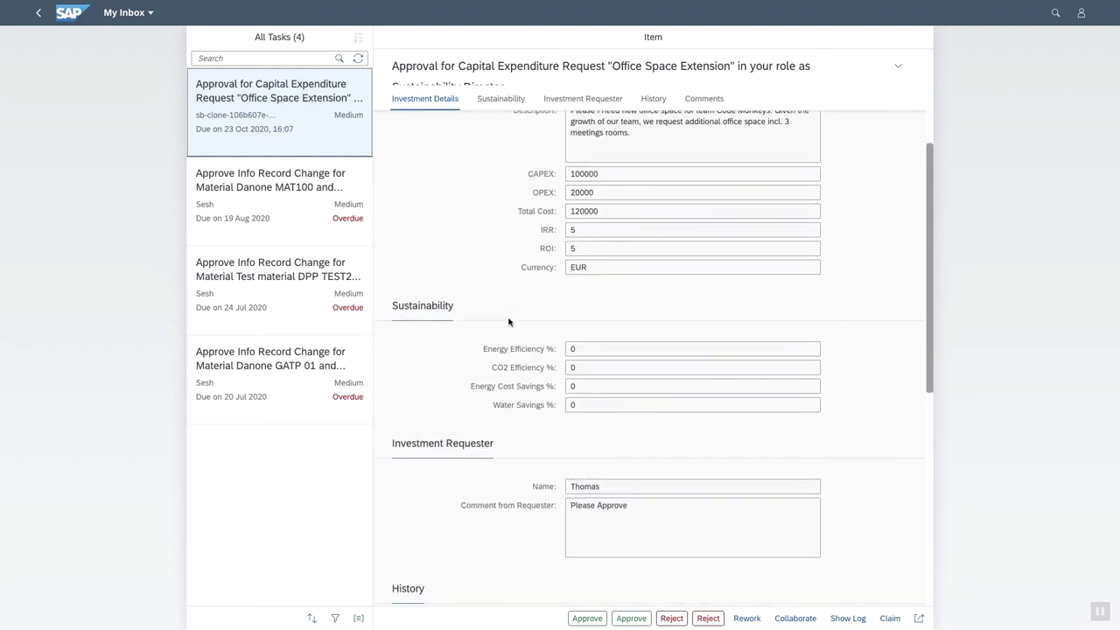
Comment 'Collaborate on the missing sustainability data!!' and send the request to collaboration.
{"action": "left_click", "coordinate": [357, 57]}
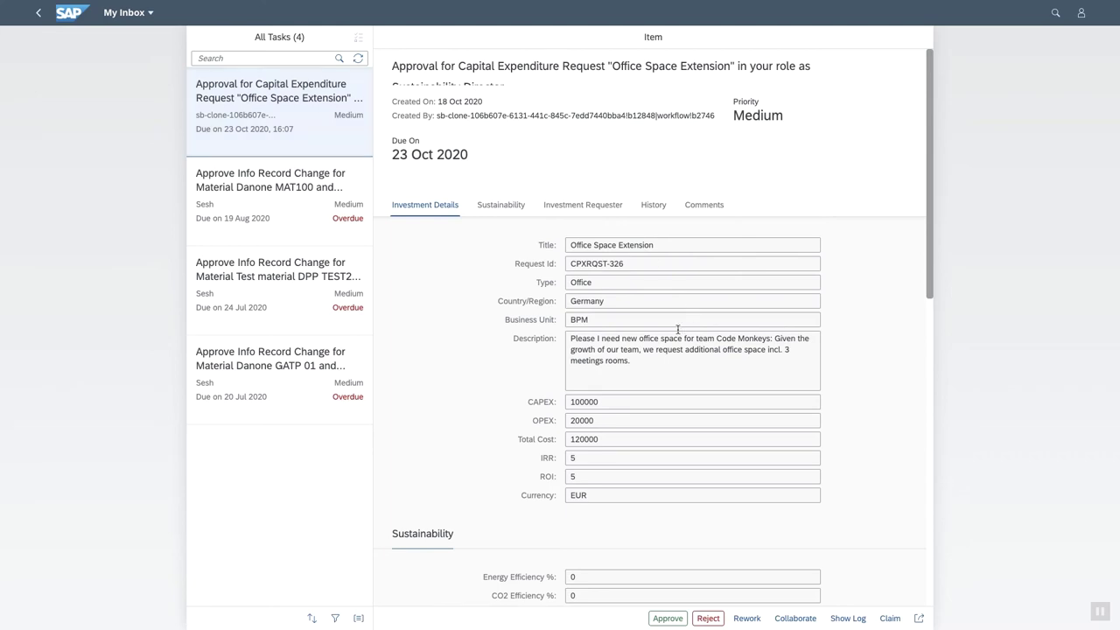
{"action": "scroll", "coordinate": [676, 328], "scroll_direction": "down", "scroll_amount": 2}
{"action": "scroll", "coordinate": [676, 329], "scroll_direction": "down", "scroll_amount": 8}
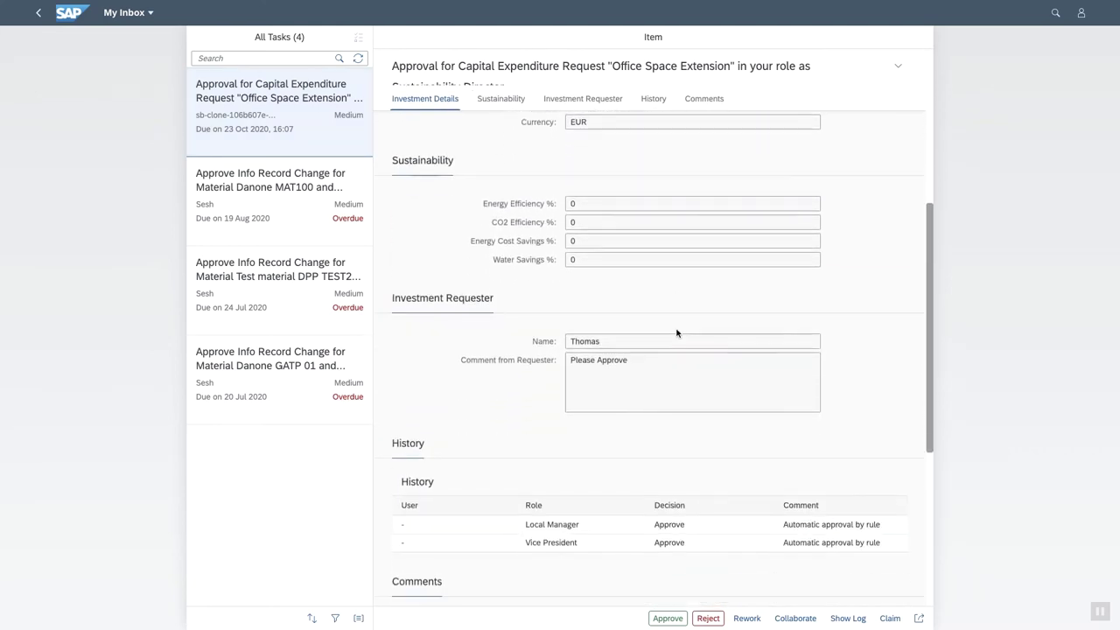
{"action": "scroll", "coordinate": [677, 329], "scroll_direction": "down", "scroll_amount": 1}
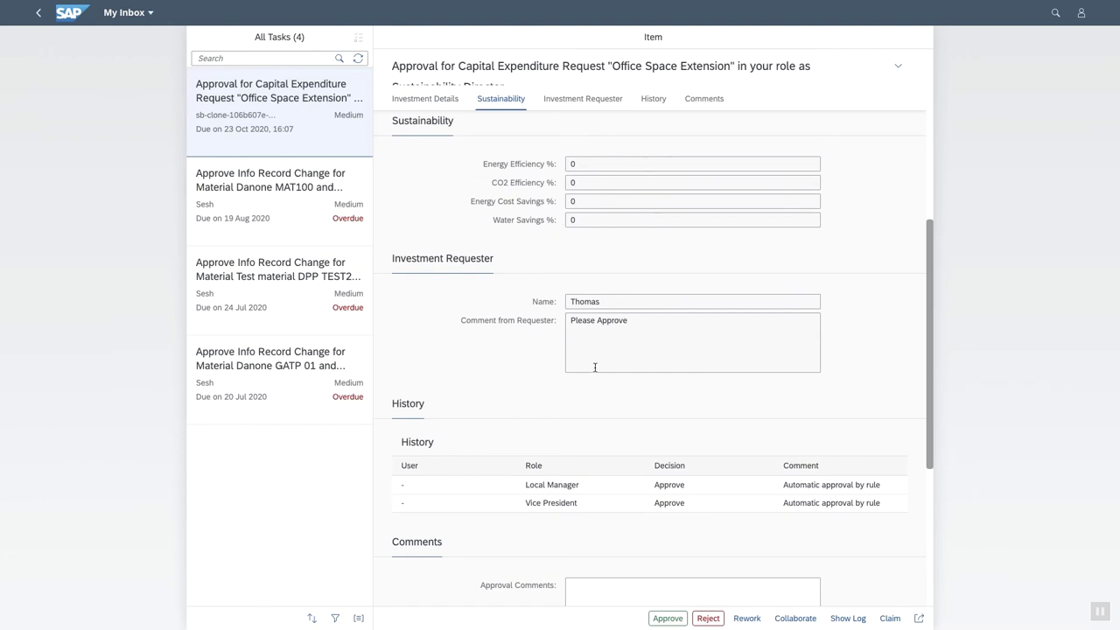
{"action": "scroll", "coordinate": [594, 367], "scroll_direction": "down", "scroll_amount": 2}
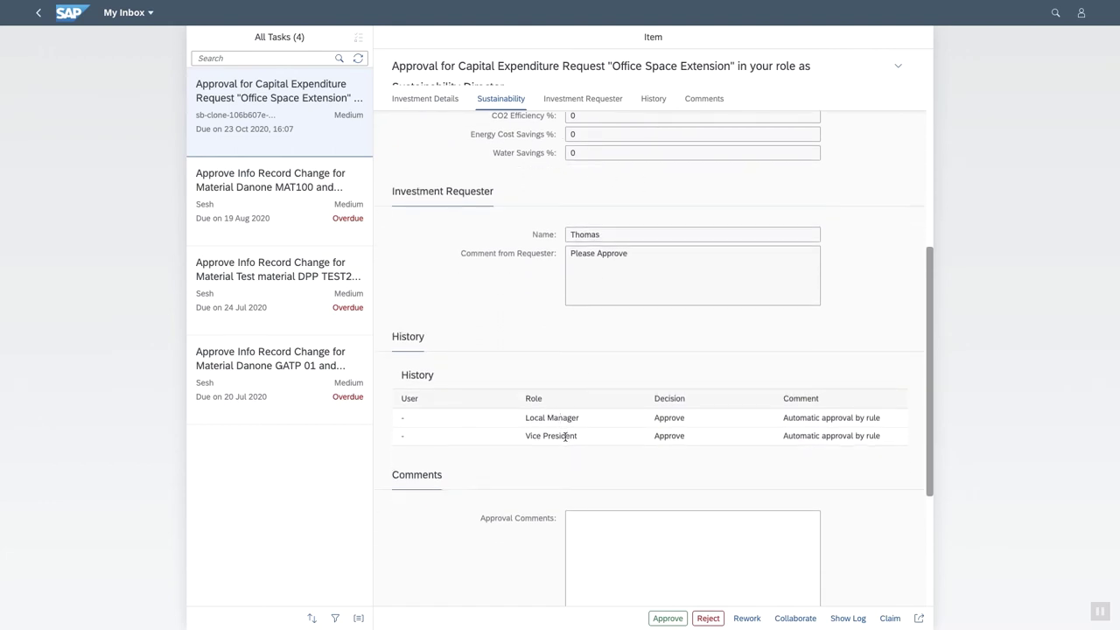
{"action": "scroll", "coordinate": [585, 336], "scroll_direction": "down", "scroll_amount": 3}
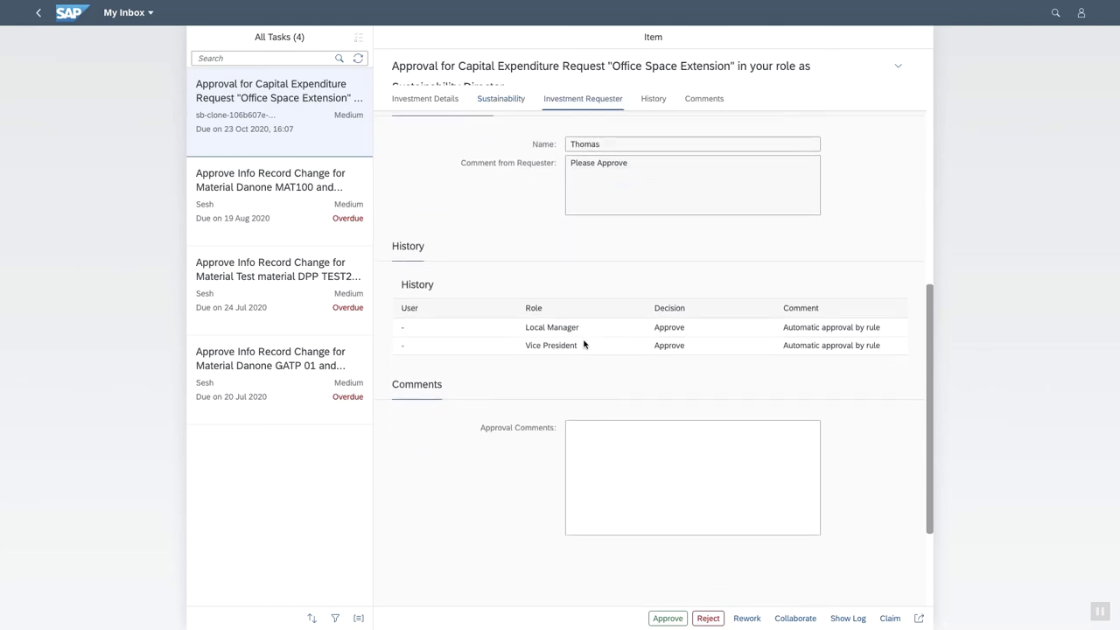
{"action": "left_click", "coordinate": [601, 434]}
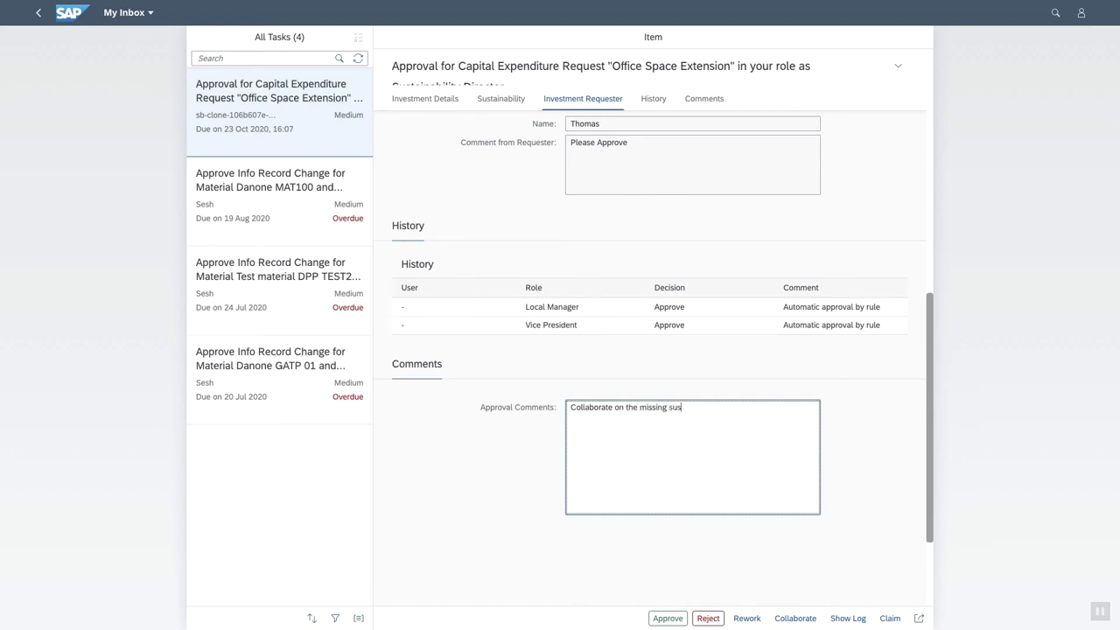
{"action": "type", "text": "nability data!!"}
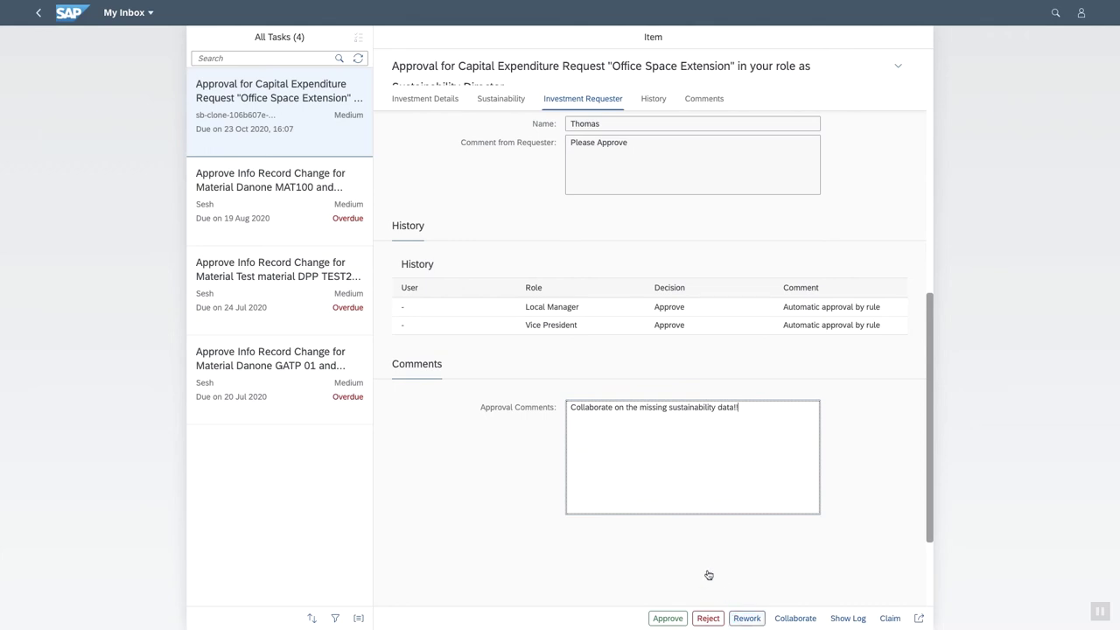
{"action": "left_click", "coordinate": [792, 621]}
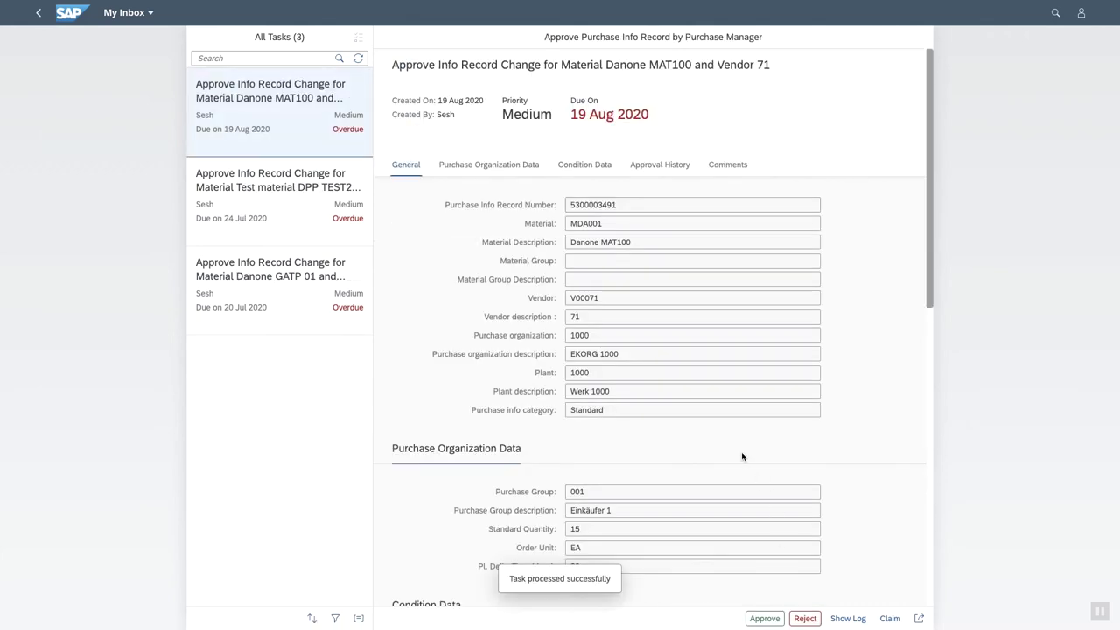
Switch to Outlook, read the approval-request email, then select the SAP Ruum invitation email.
{"action": "key", "text": "ctrl+Up"}
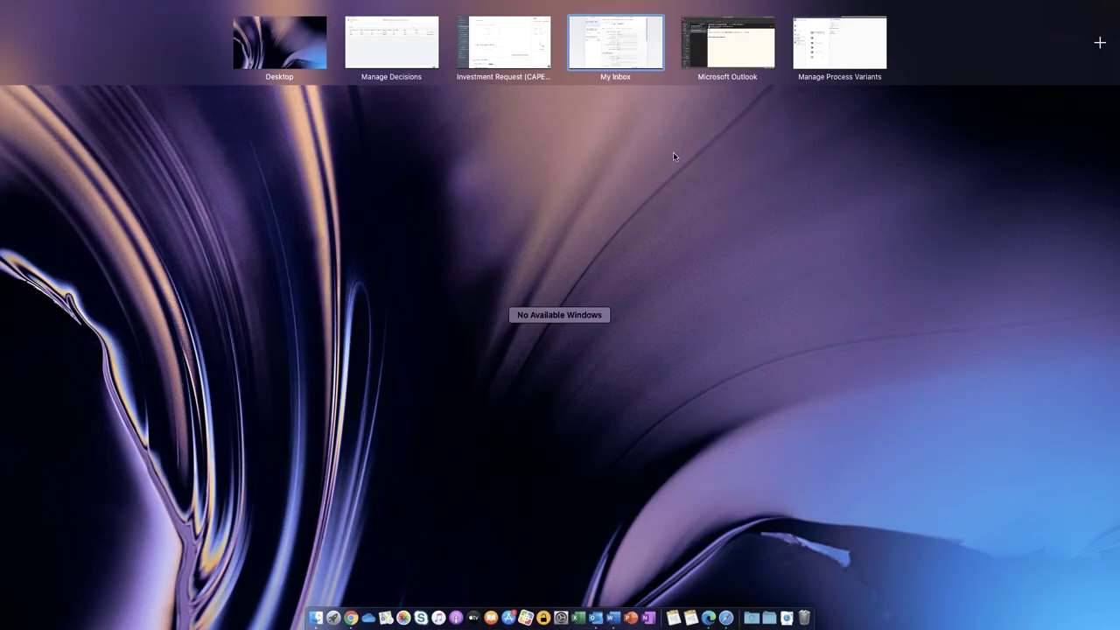
{"action": "left_click", "coordinate": [738, 42]}
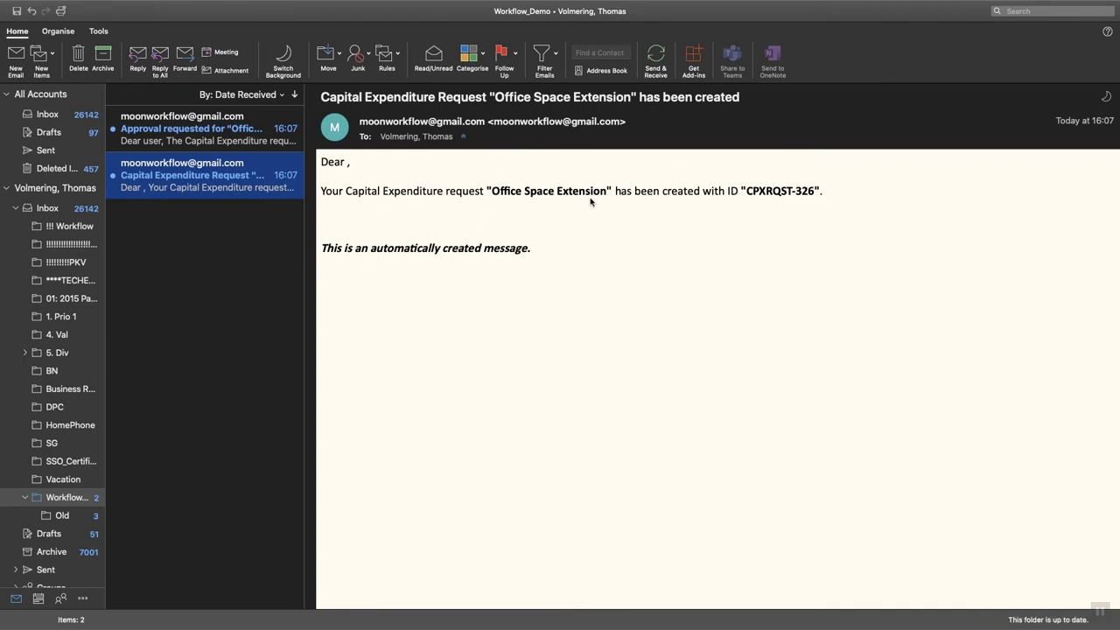
{"action": "left_click", "coordinate": [197, 128]}
{"action": "scroll", "coordinate": [499, 313], "scroll_direction": "down", "scroll_amount": 1}
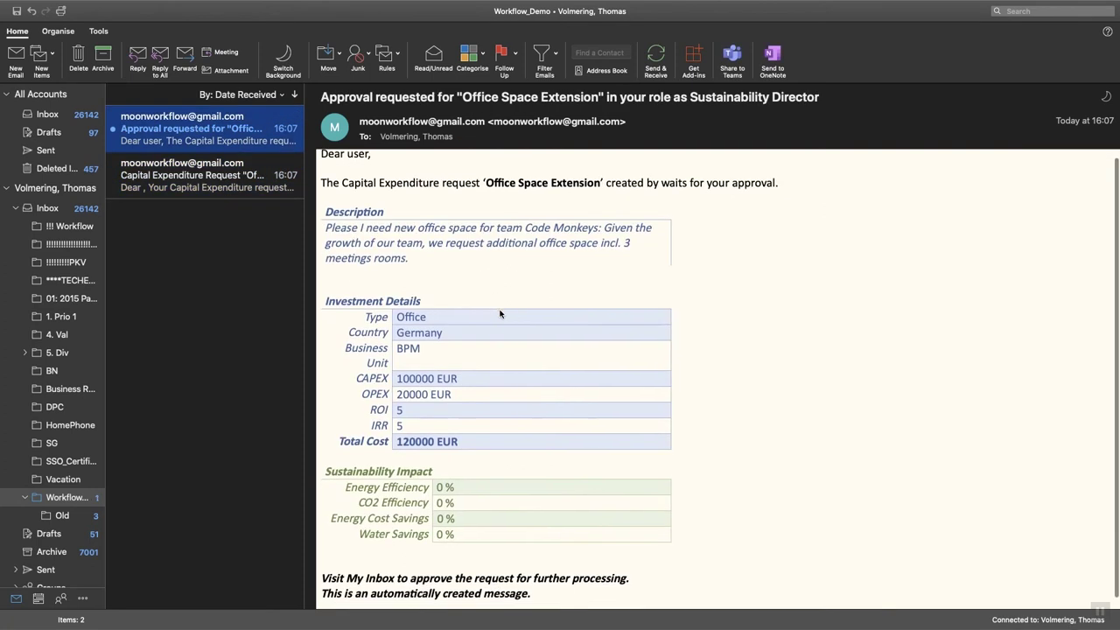
{"action": "scroll", "coordinate": [504, 329], "scroll_direction": "up", "scroll_amount": 1}
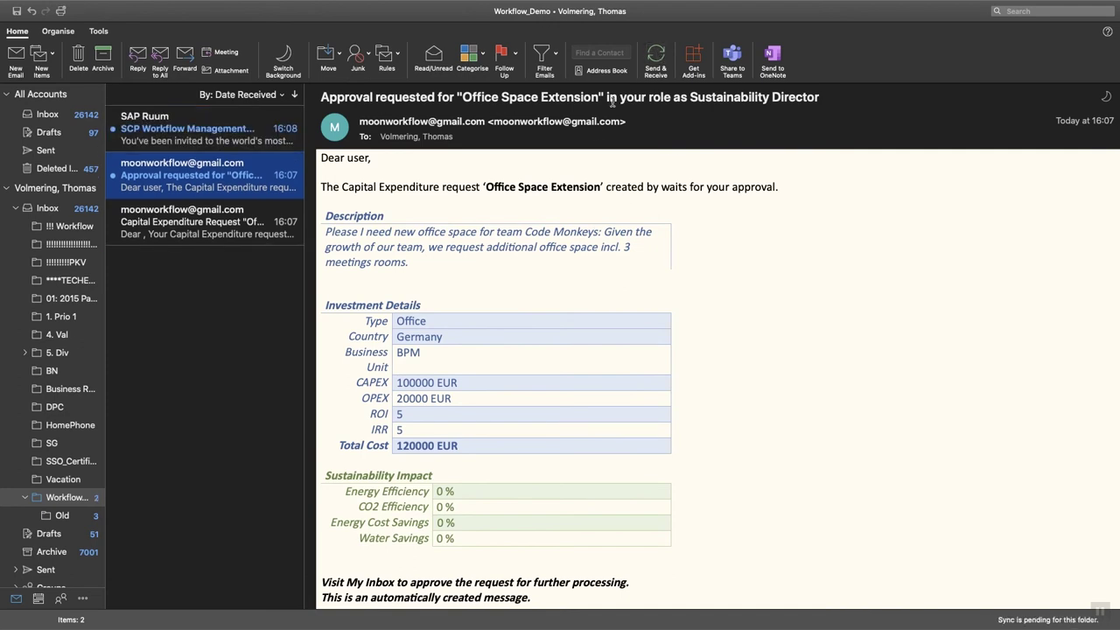
{"action": "left_click", "coordinate": [197, 129]}
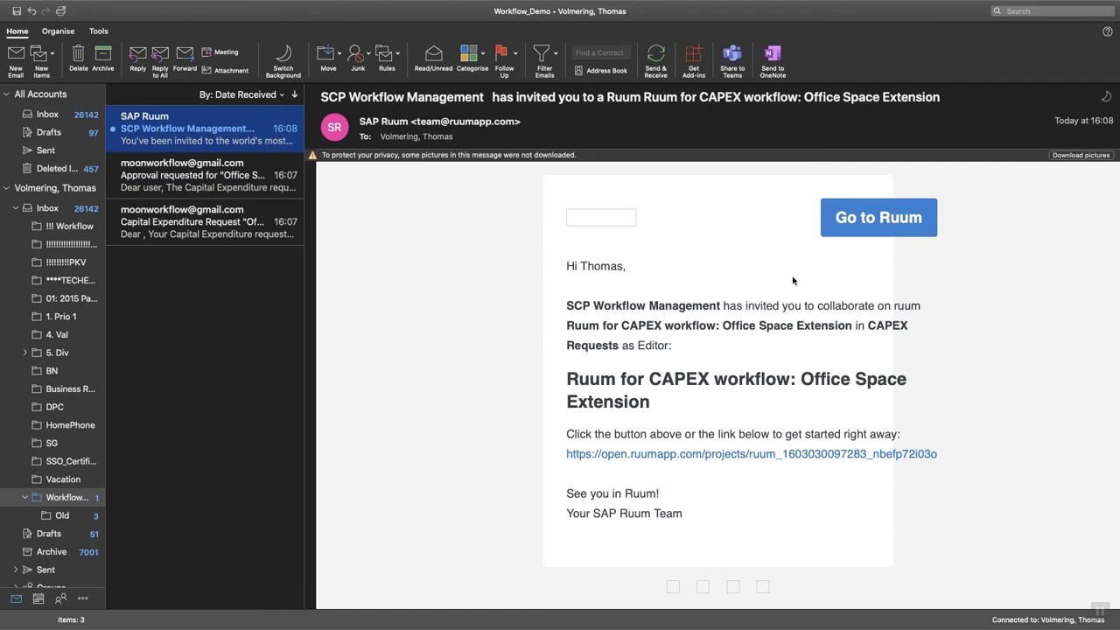
Go to the 'Ruum for CAPEX workflow: Office Space Extension' full screen and scroll through its empty sustainability fields.
{"action": "left_click", "coordinate": [851, 223]}
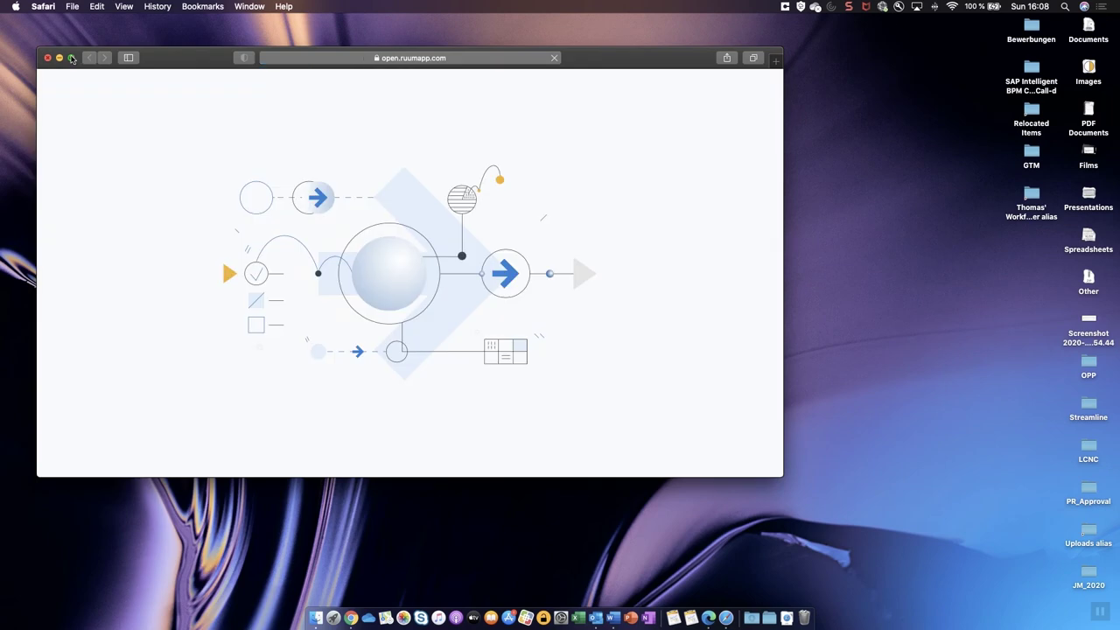
{"action": "left_click", "coordinate": [71, 57]}
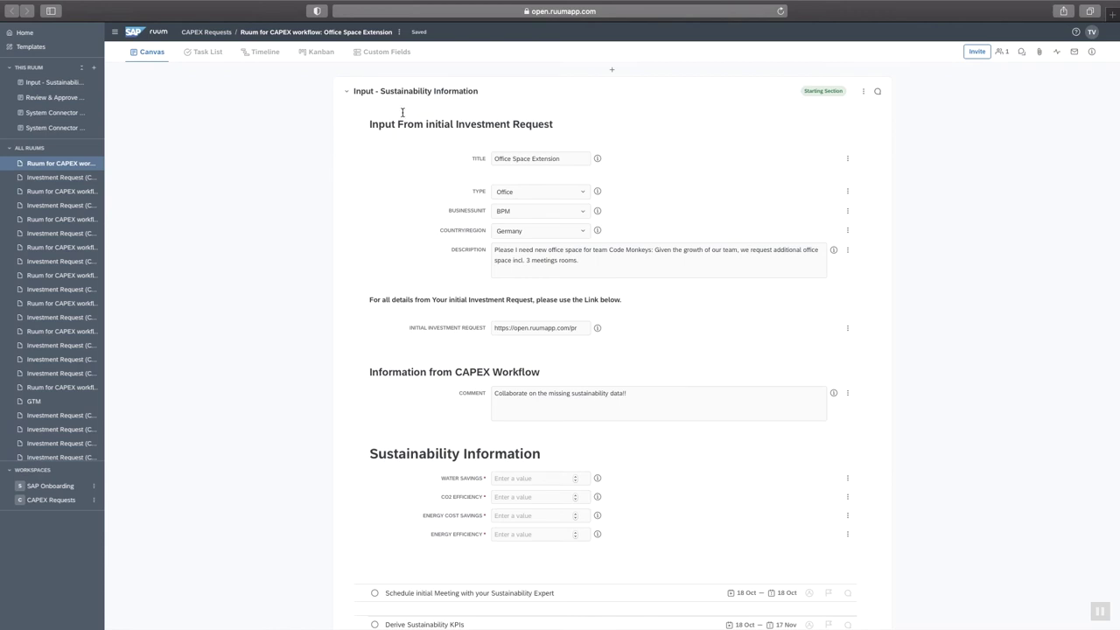
{"action": "scroll", "coordinate": [393, 234], "scroll_direction": "down", "scroll_amount": 2}
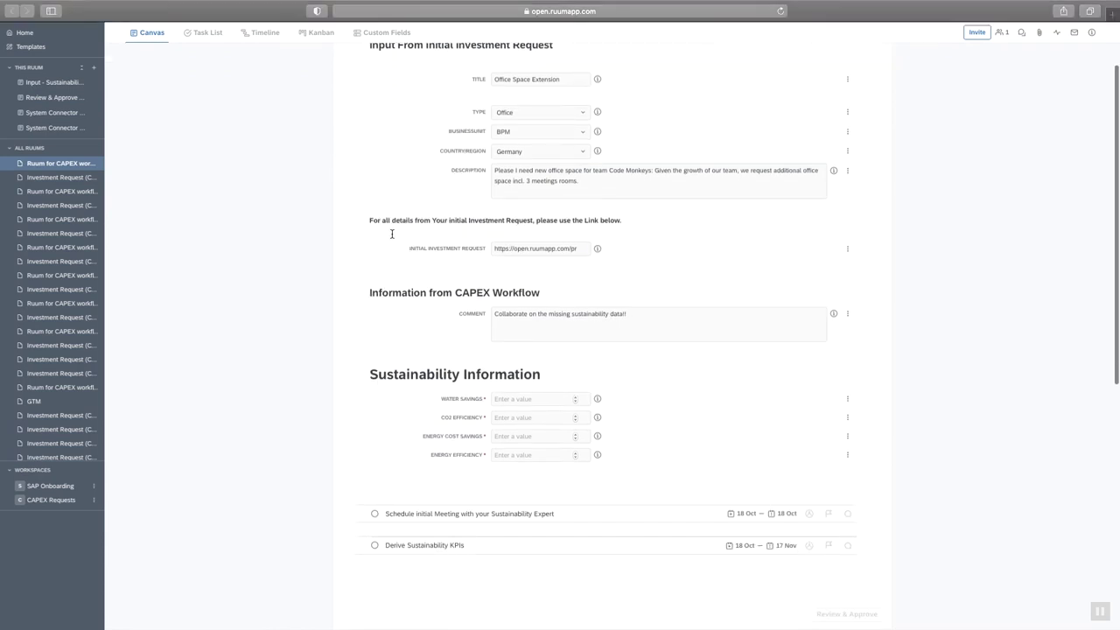
{"action": "scroll", "coordinate": [392, 235], "scroll_direction": "up", "scroll_amount": 1}
{"action": "scroll", "coordinate": [394, 240], "scroll_direction": "down", "scroll_amount": 2}
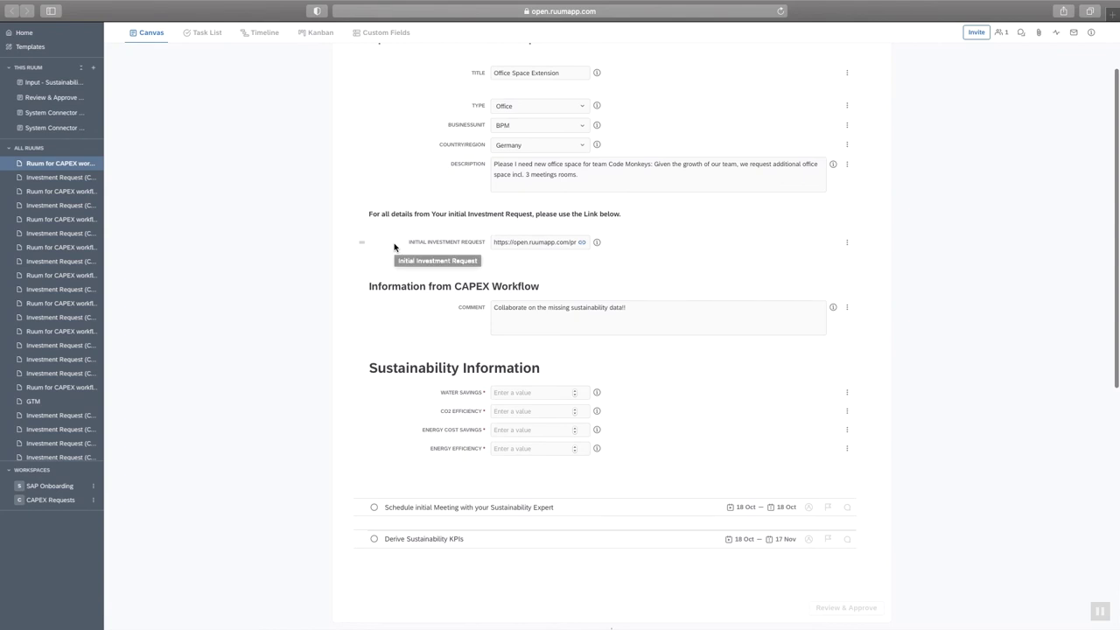
{"action": "scroll", "coordinate": [394, 248], "scroll_direction": "down", "scroll_amount": 1}
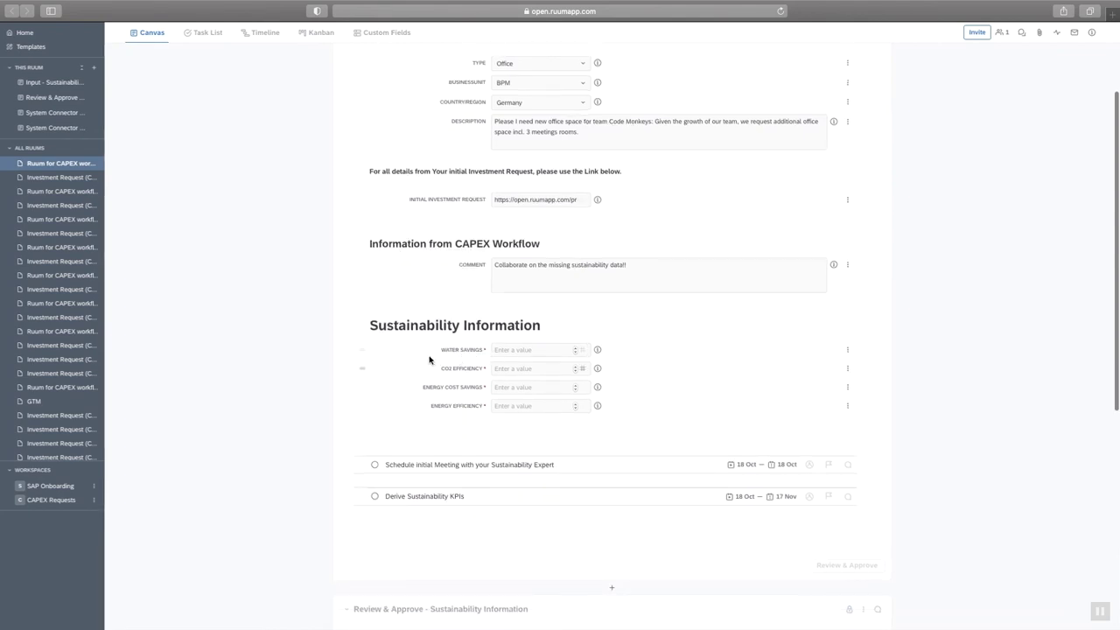
{"action": "scroll", "coordinate": [436, 380], "scroll_direction": "down", "scroll_amount": 1}
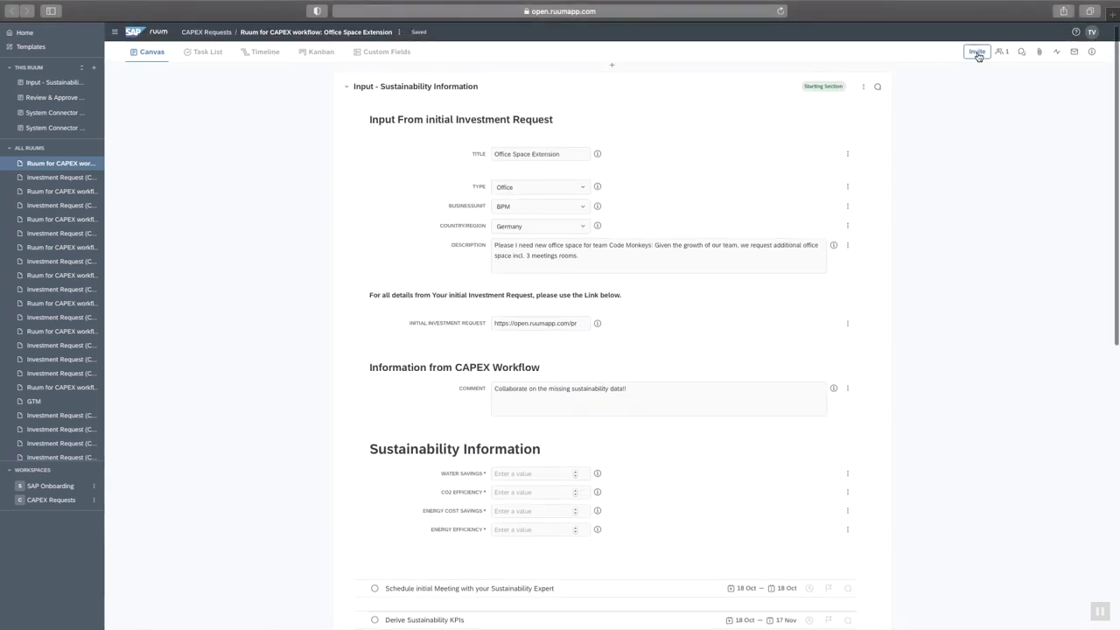
Invite the suggested colleague to the ruum as Editor with the message 'Help!'.
{"action": "left_click", "coordinate": [977, 53]}
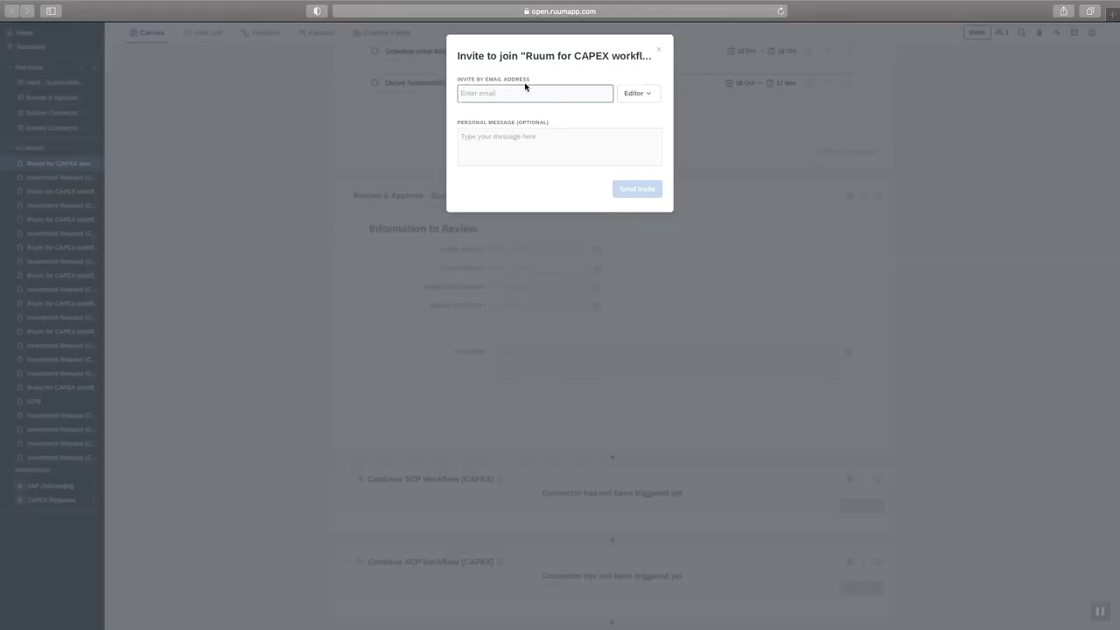
{"action": "type", "text": "freder"}
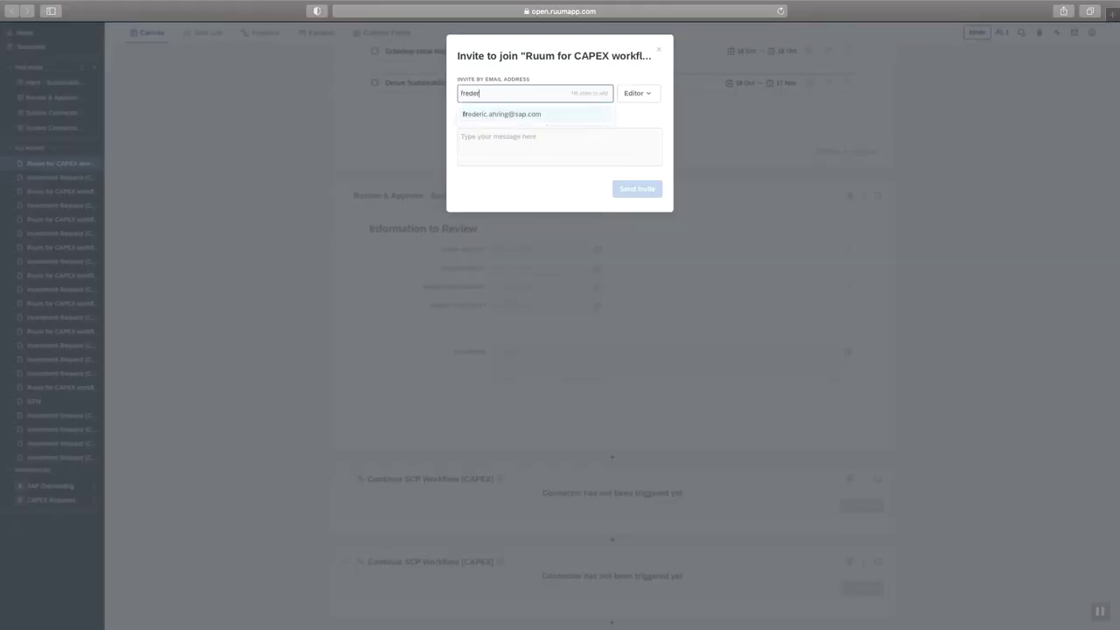
{"action": "left_click", "coordinate": [525, 113]}
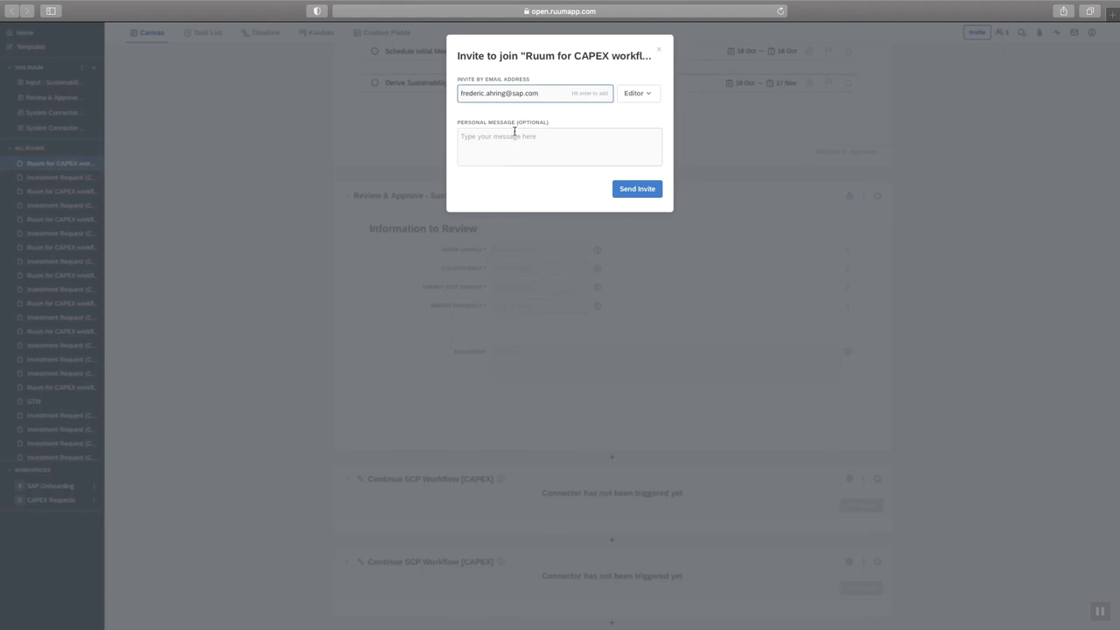
{"action": "left_click", "coordinate": [514, 135]}
{"action": "type", "text": "Help!"}
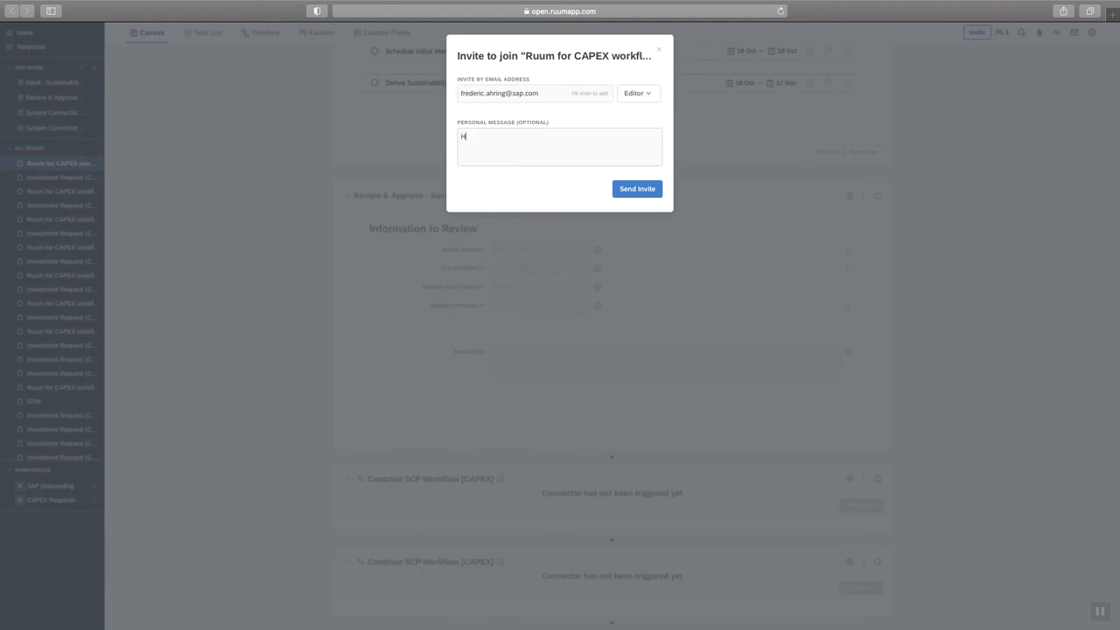
{"action": "left_click", "coordinate": [653, 194]}
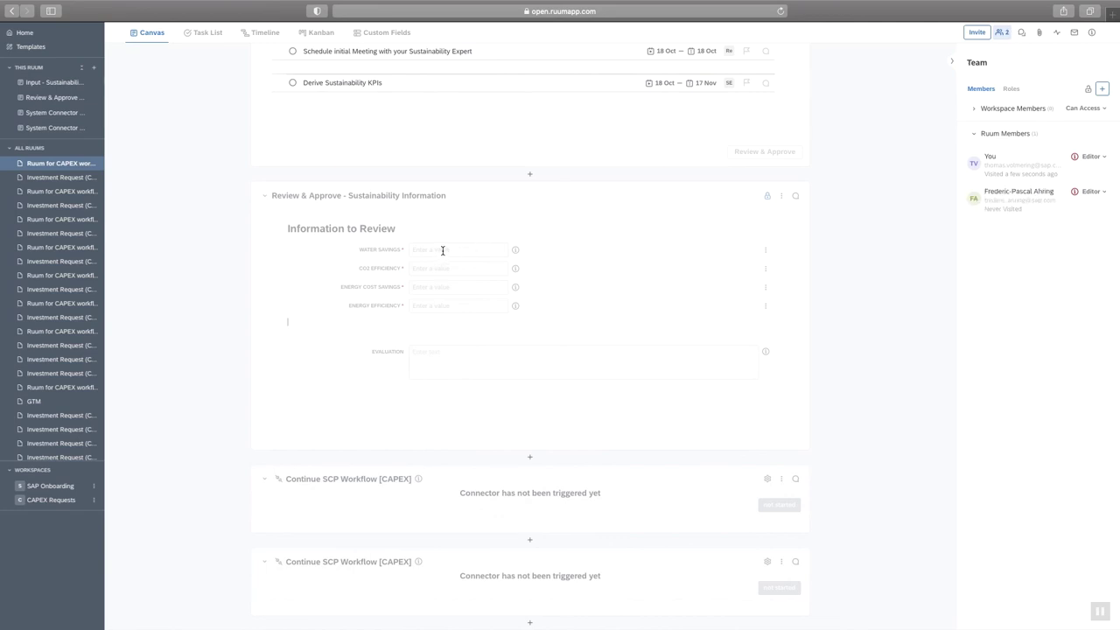
{"action": "scroll", "coordinate": [488, 227], "scroll_direction": "up", "scroll_amount": 5}
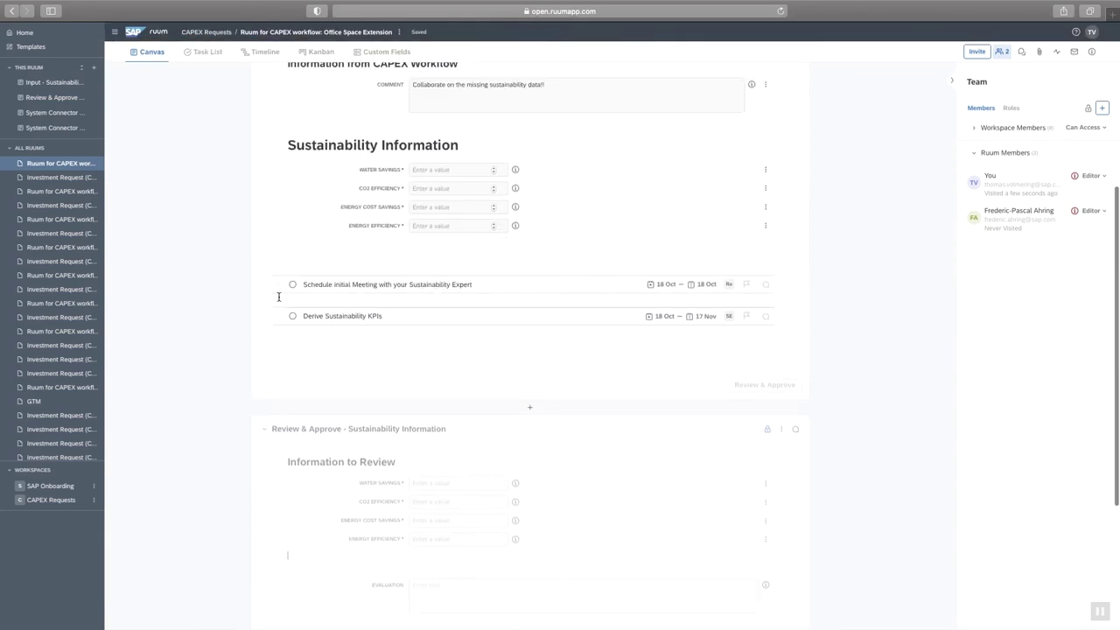
Set the sustainability-expert meeting and Derive Sustainability KPIs tasks to Done.
{"action": "left_click", "coordinate": [292, 287]}
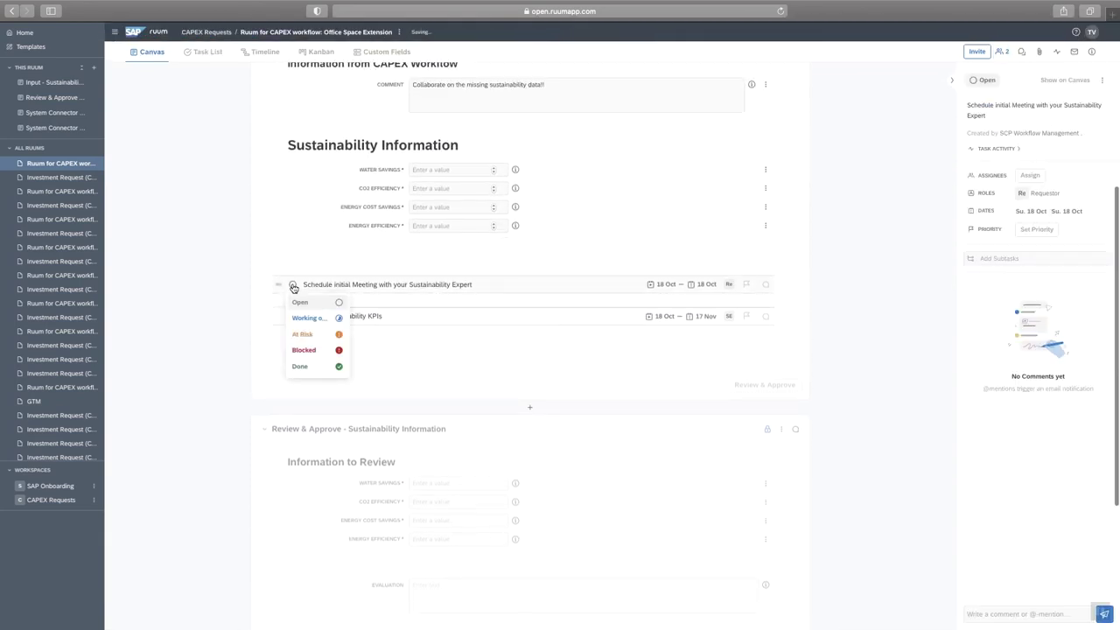
{"action": "left_click", "coordinate": [306, 368]}
{"action": "left_click", "coordinate": [292, 316]}
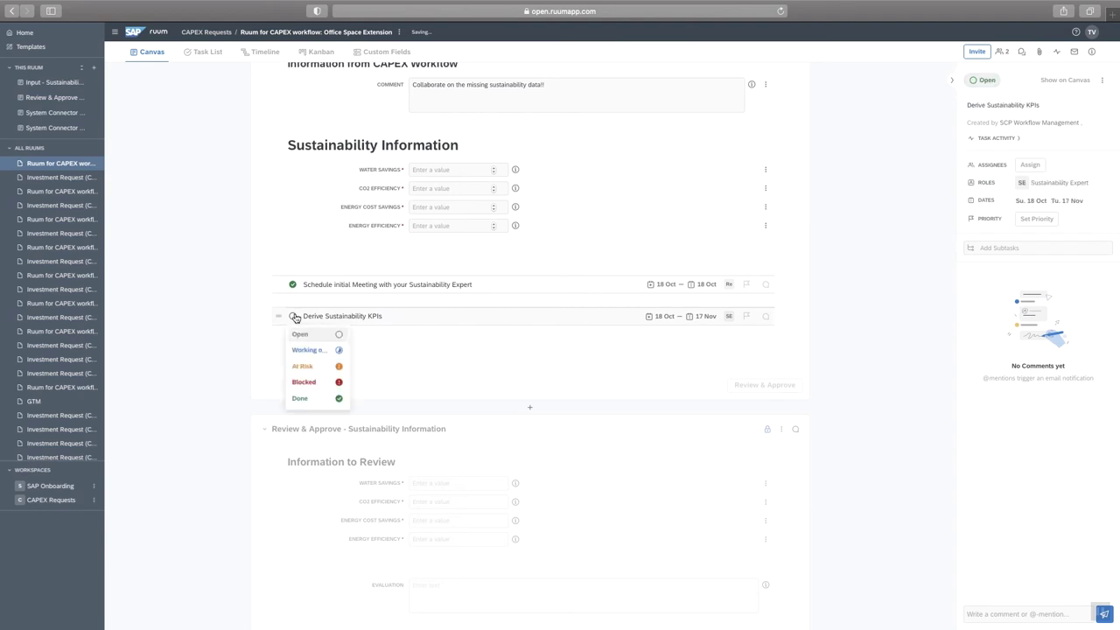
{"action": "left_click", "coordinate": [300, 398]}
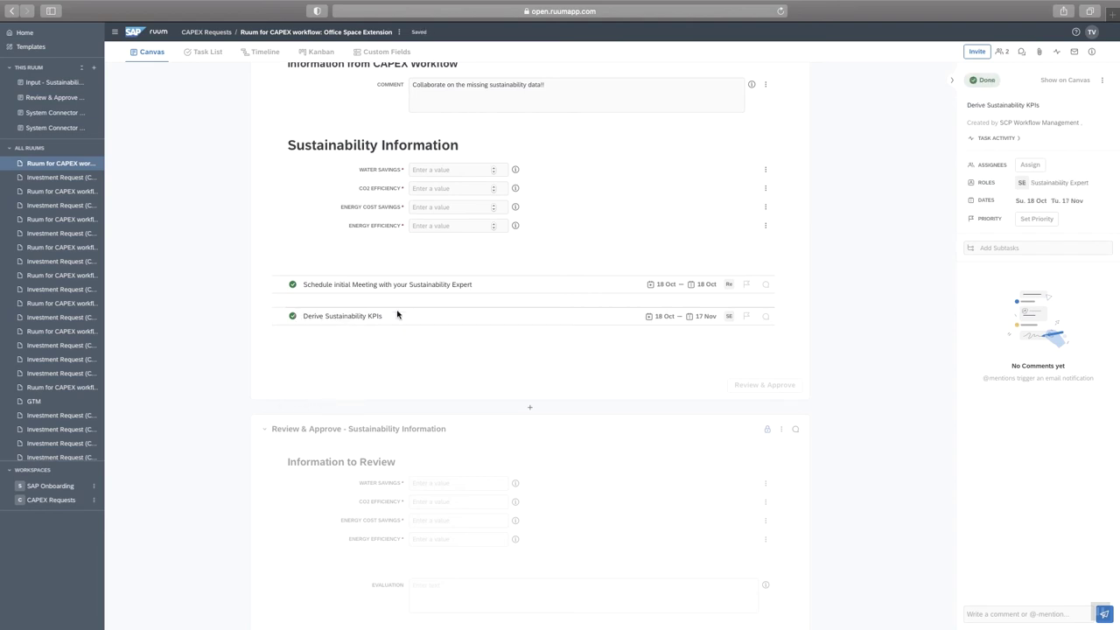
{"action": "left_click", "coordinate": [438, 170]}
Enter Water Savings 12, CO2 Efficiency 3, Energy Cost Savings 41 and Energy Efficiency 20.
{"action": "type", "text": "12"}
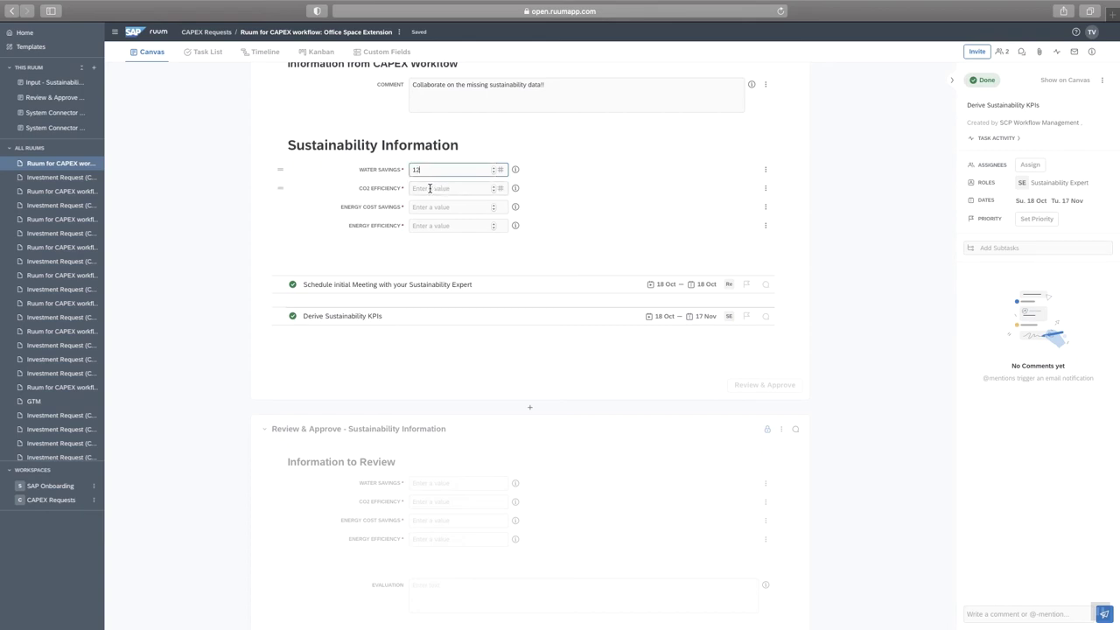
{"action": "left_click", "coordinate": [429, 189]}
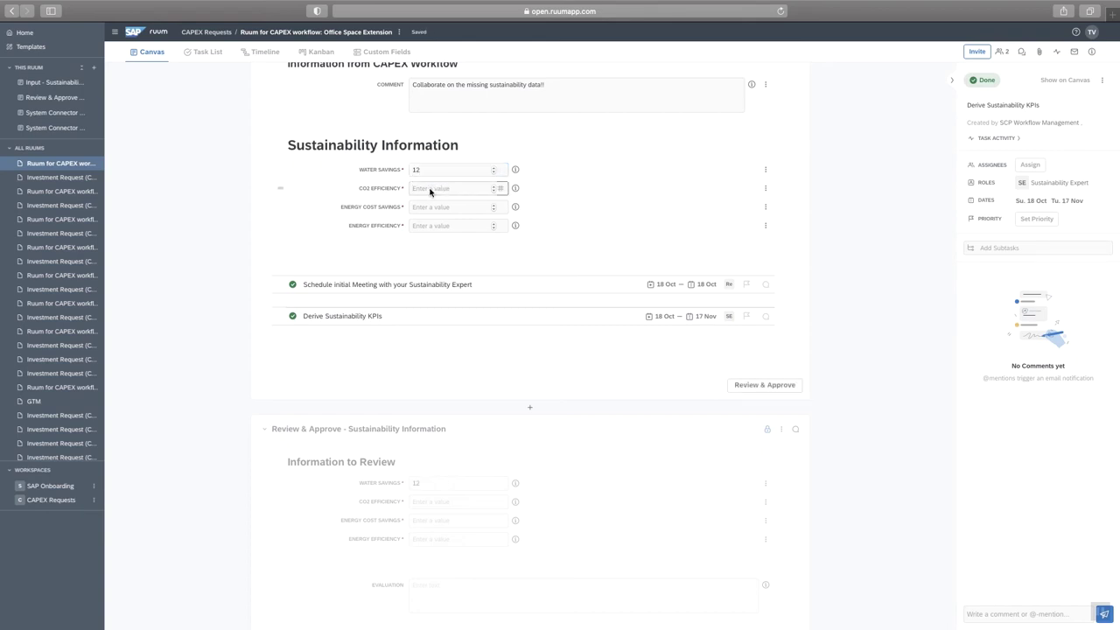
{"action": "type", "text": "3"}
{"action": "left_click", "coordinate": [429, 209]}
{"action": "type", "text": "41"}
{"action": "left_click", "coordinate": [429, 227]}
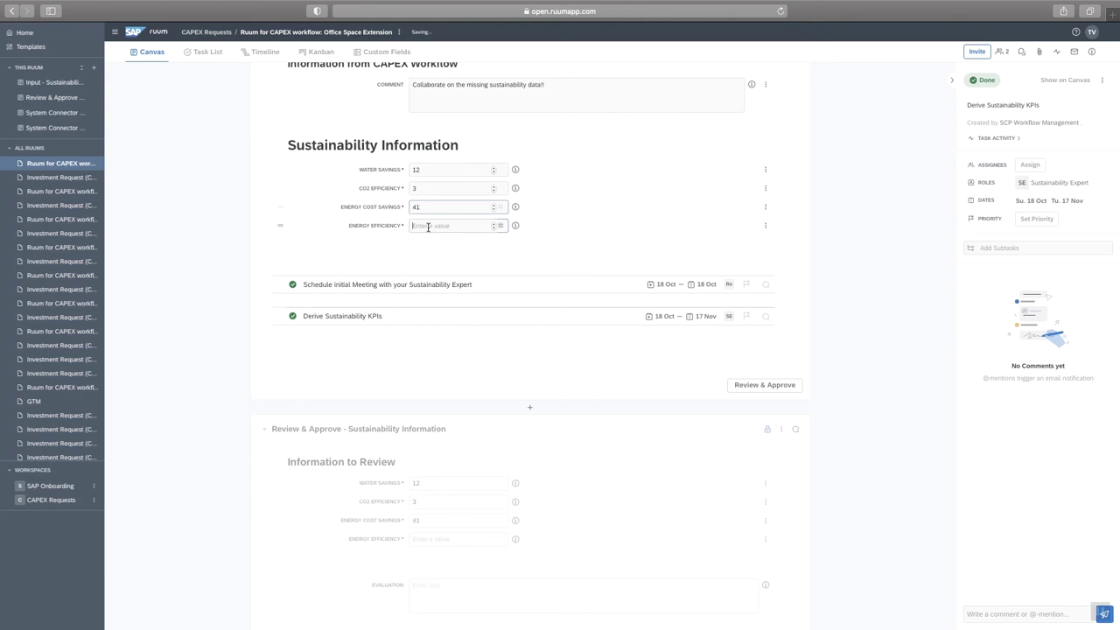
{"action": "type", "text": "20"}
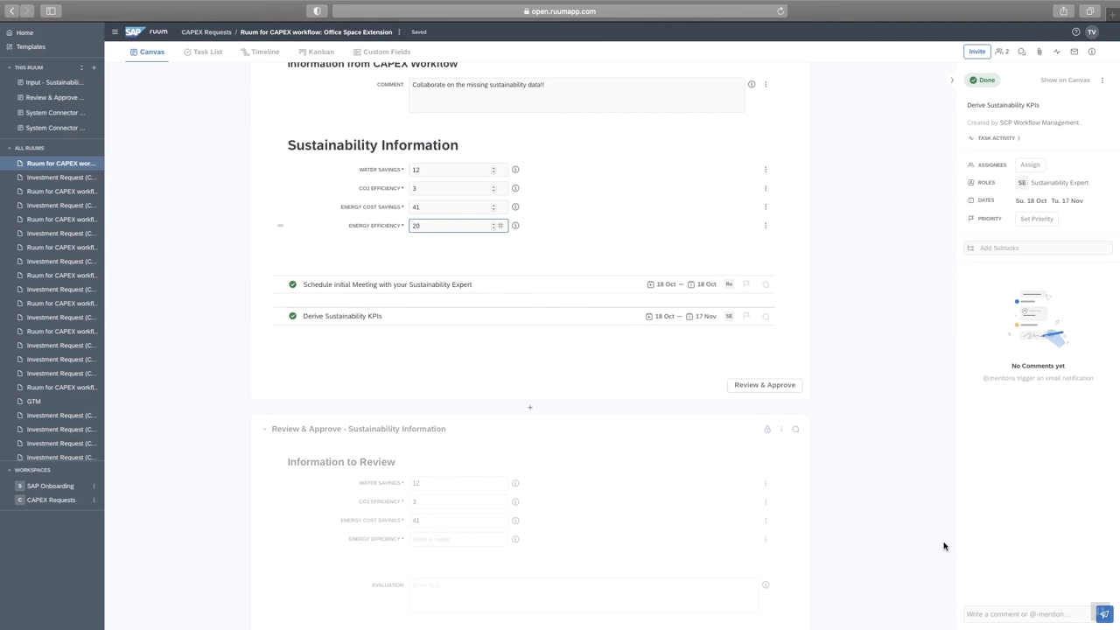
{"action": "left_click", "coordinate": [986, 611]}
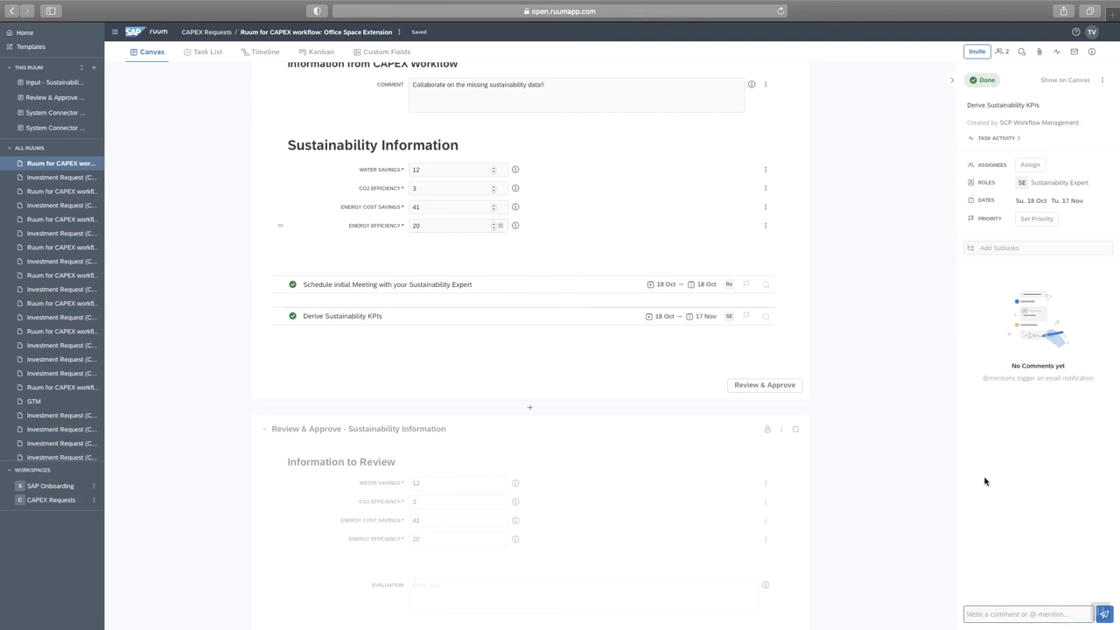
Draft a task comment that @-mentions the sustainability colleague and asks for help.
{"action": "type", "text": "@"}
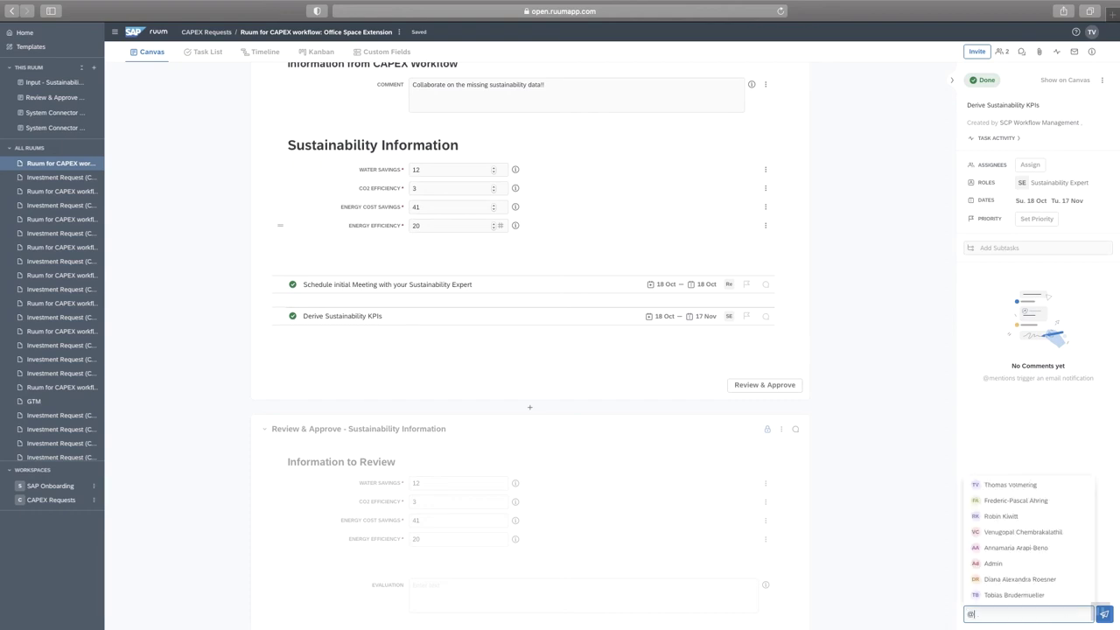
{"action": "type", "text": "diana"}
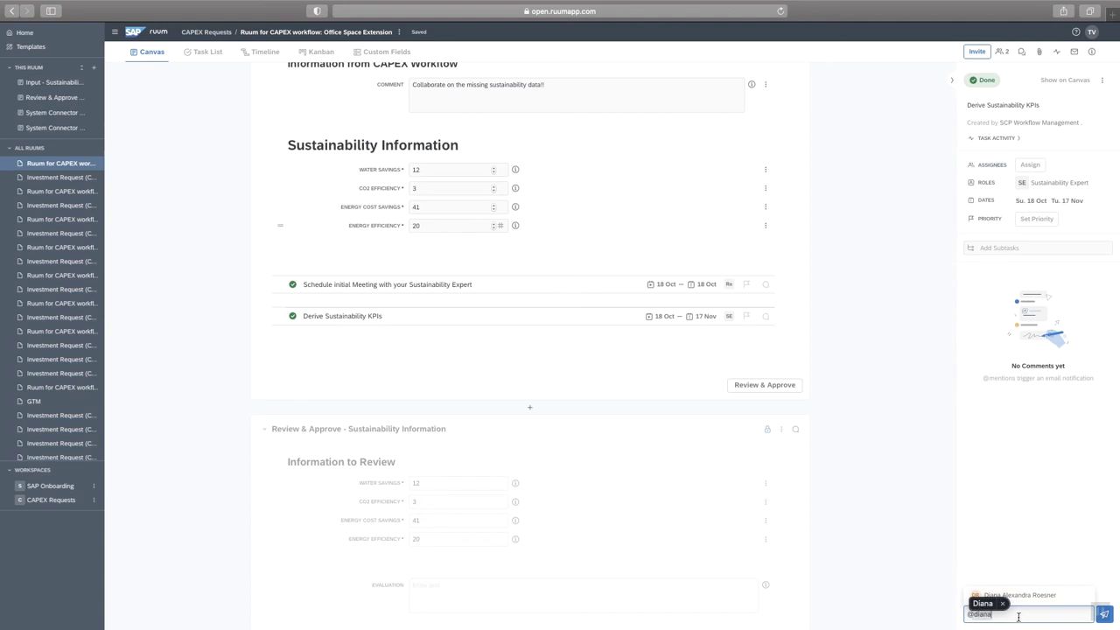
{"action": "left_click", "coordinate": [981, 604]}
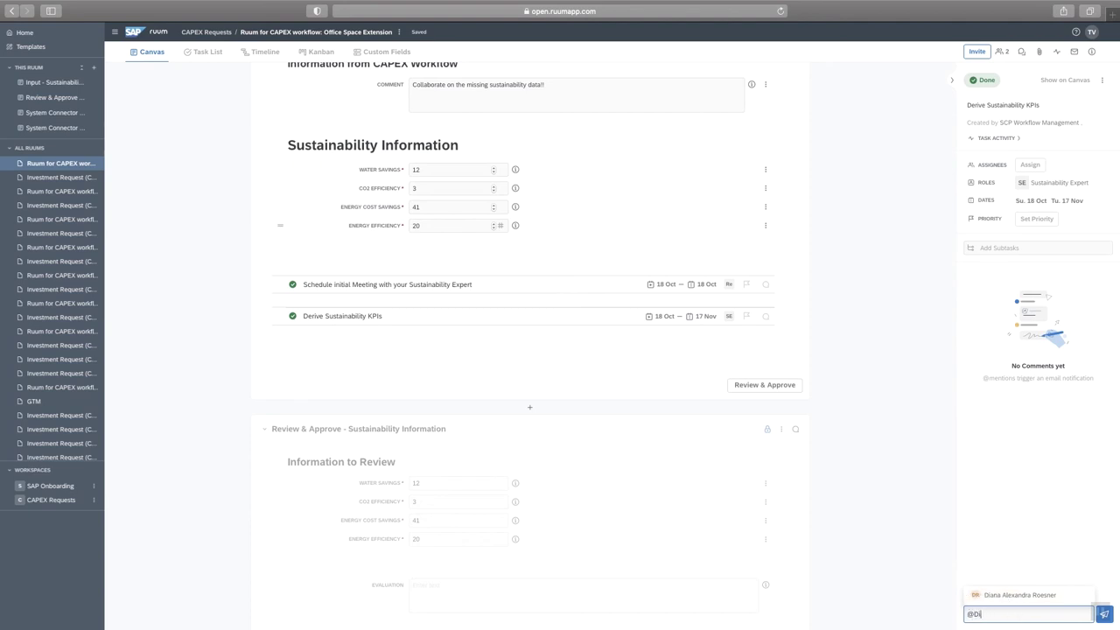
{"action": "key", "text": "BackSpace"}
{"action": "key", "text": "BackSpace"}
{"action": "type", "text": "dian"}
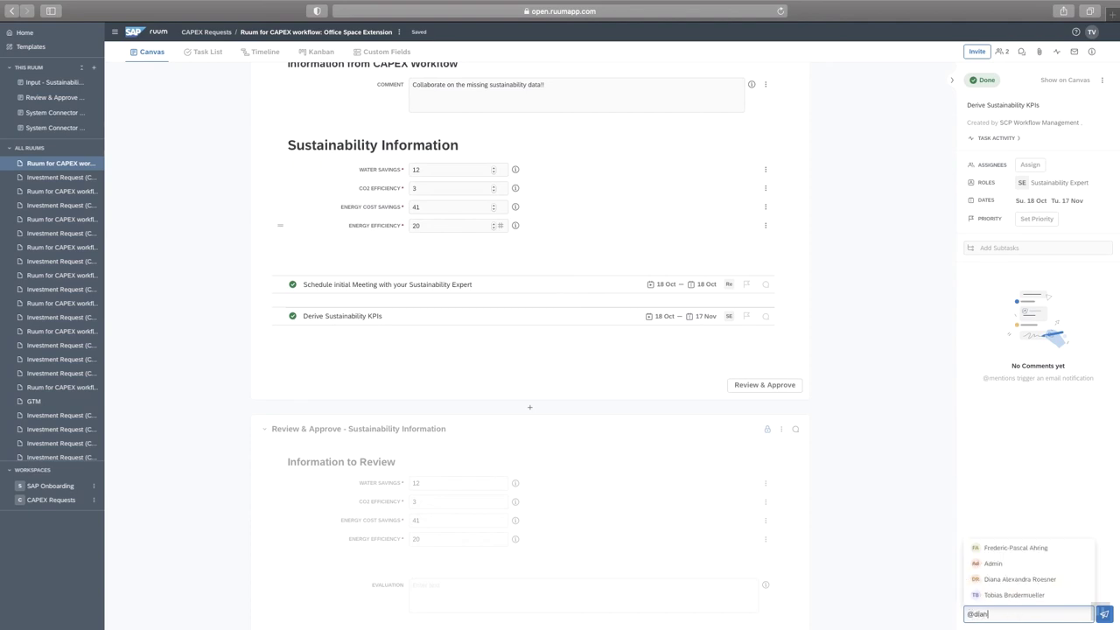
{"action": "type", "text": "a"}
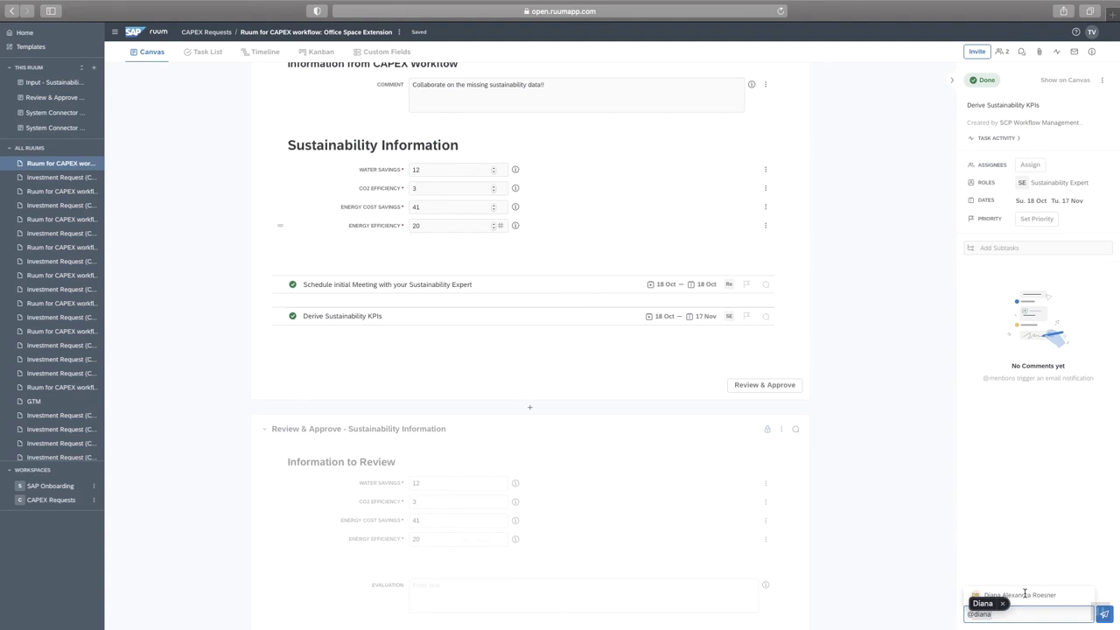
{"action": "left_click", "coordinate": [1024, 595]}
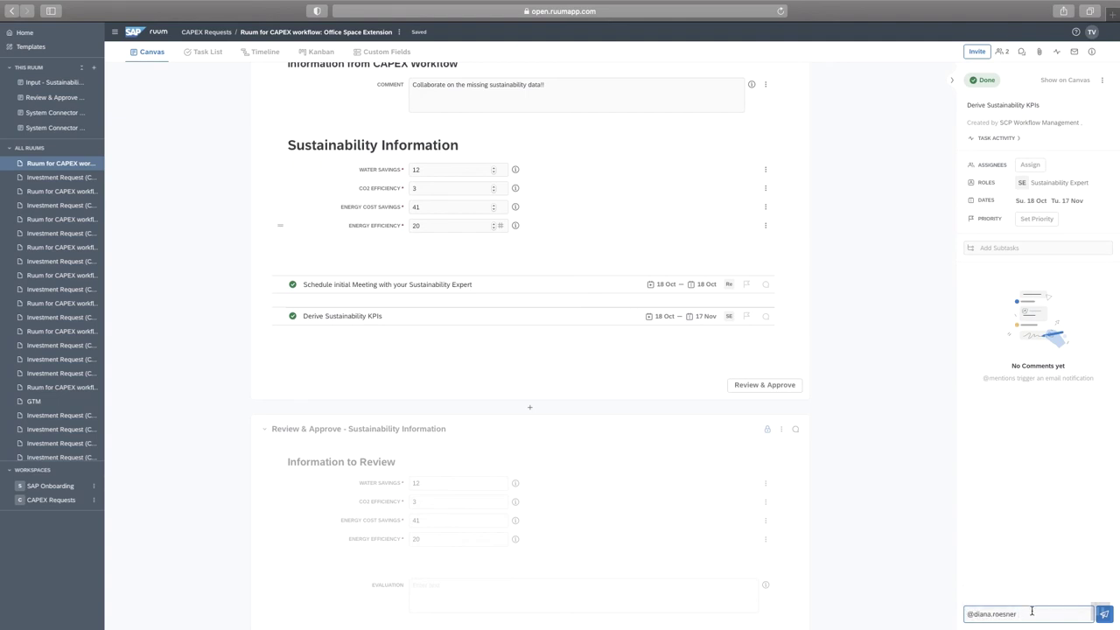
{"action": "type", "text": "help"}
Send the sustainability figures to review and approve them with evaluation 'ok - looks great!'.
{"action": "left_click", "coordinate": [747, 386]}
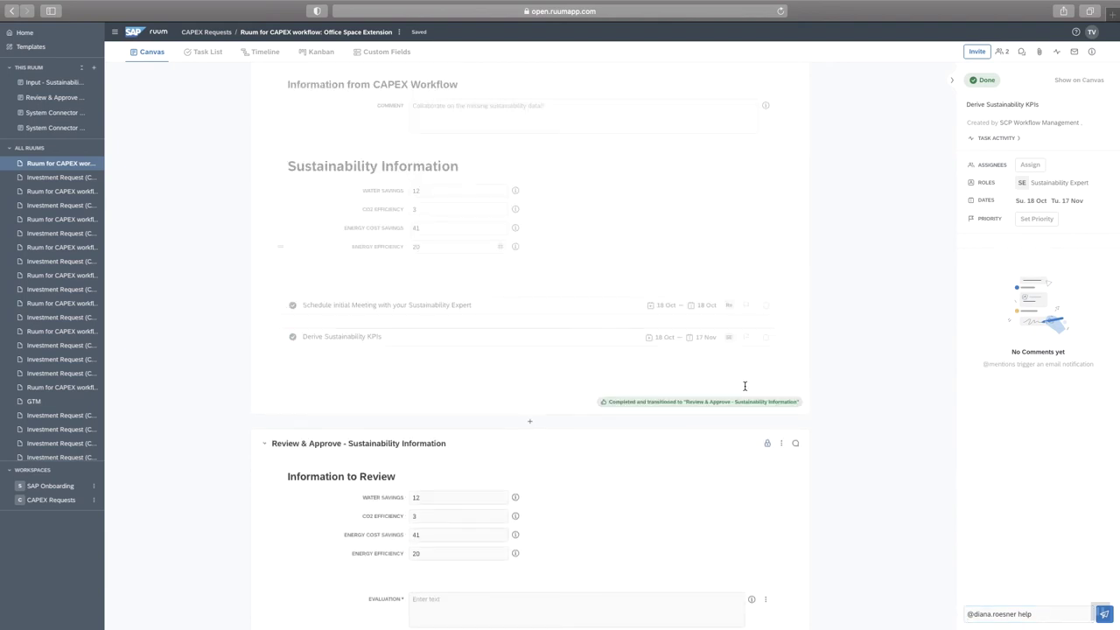
{"action": "scroll", "coordinate": [664, 460], "scroll_direction": "down", "scroll_amount": 3}
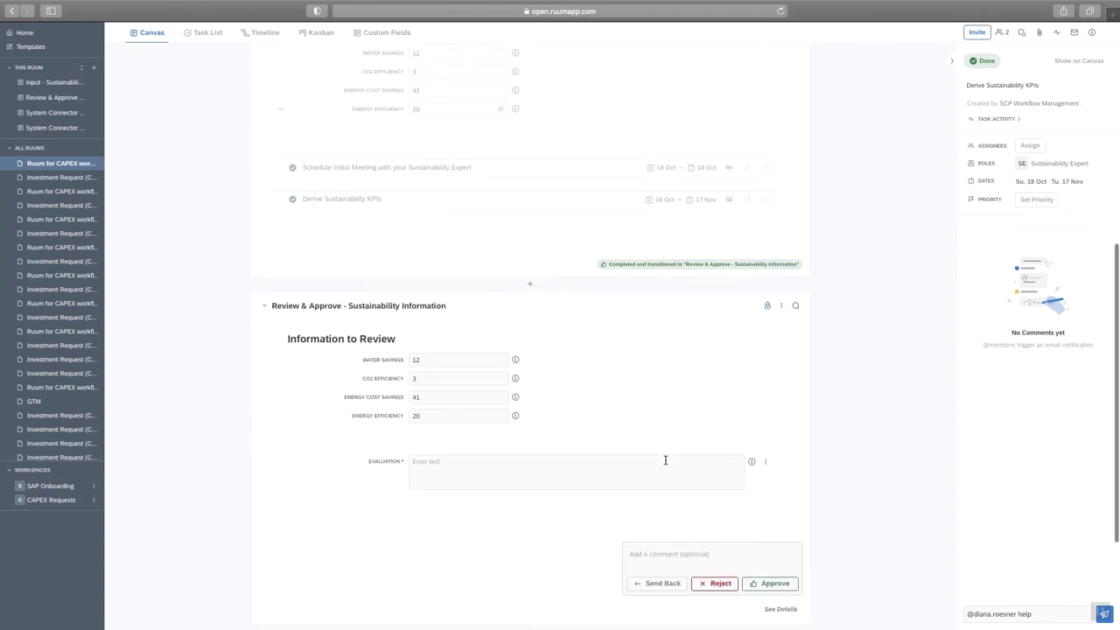
{"action": "scroll", "coordinate": [670, 390], "scroll_direction": "down", "scroll_amount": 2}
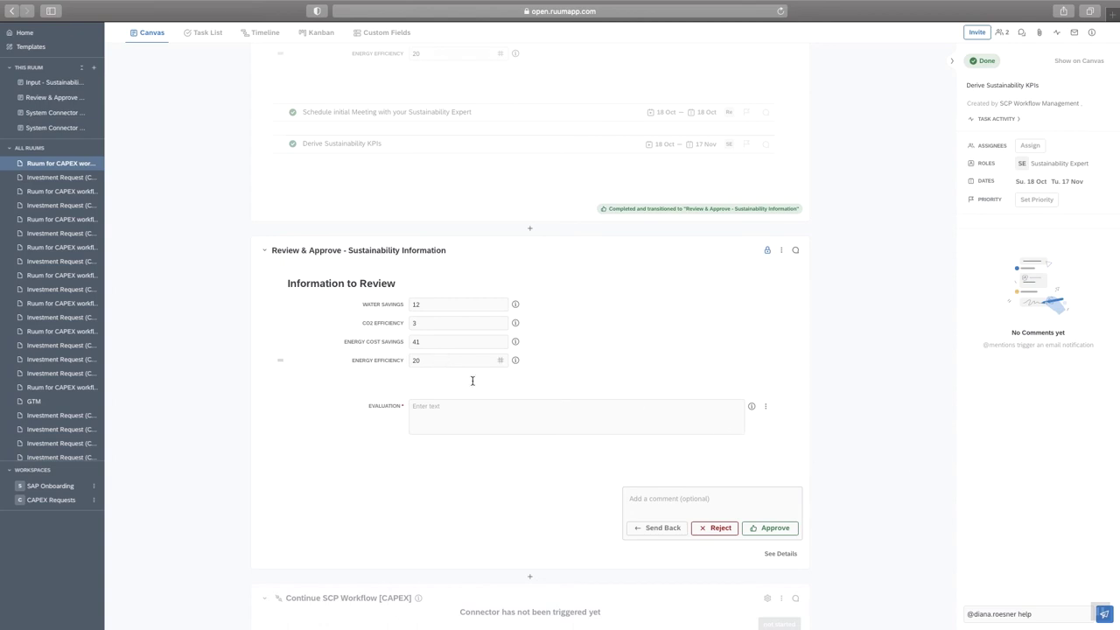
{"action": "left_click", "coordinate": [487, 417]}
{"action": "type", "text": "O"}
{"action": "type", "text": "s great!"}
{"action": "left_click", "coordinate": [766, 528]}
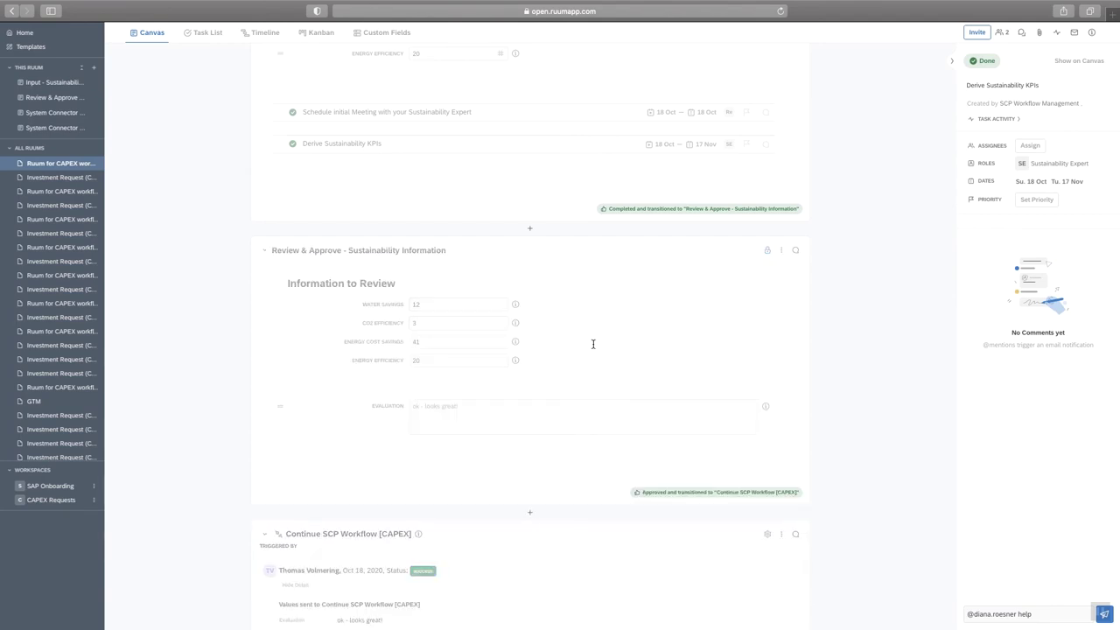
Check the Approval by Purchasing Director step in the Manage Process Variants workflow.
{"action": "key", "text": "ctrl+Up"}
{"action": "left_click", "coordinate": [874, 48]}
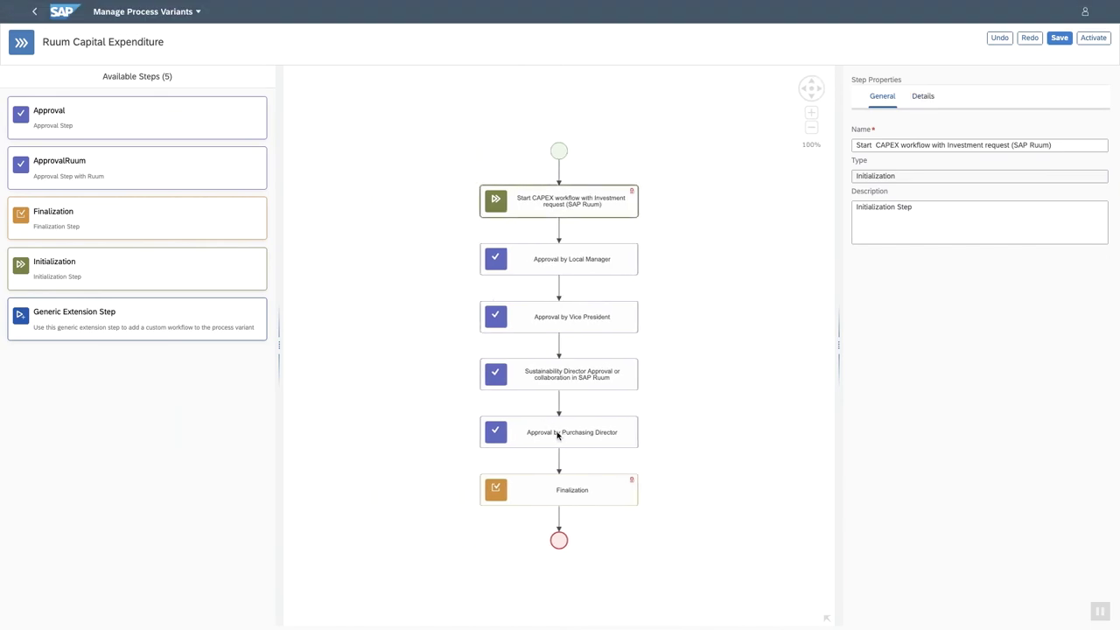
{"action": "left_click", "coordinate": [560, 434]}
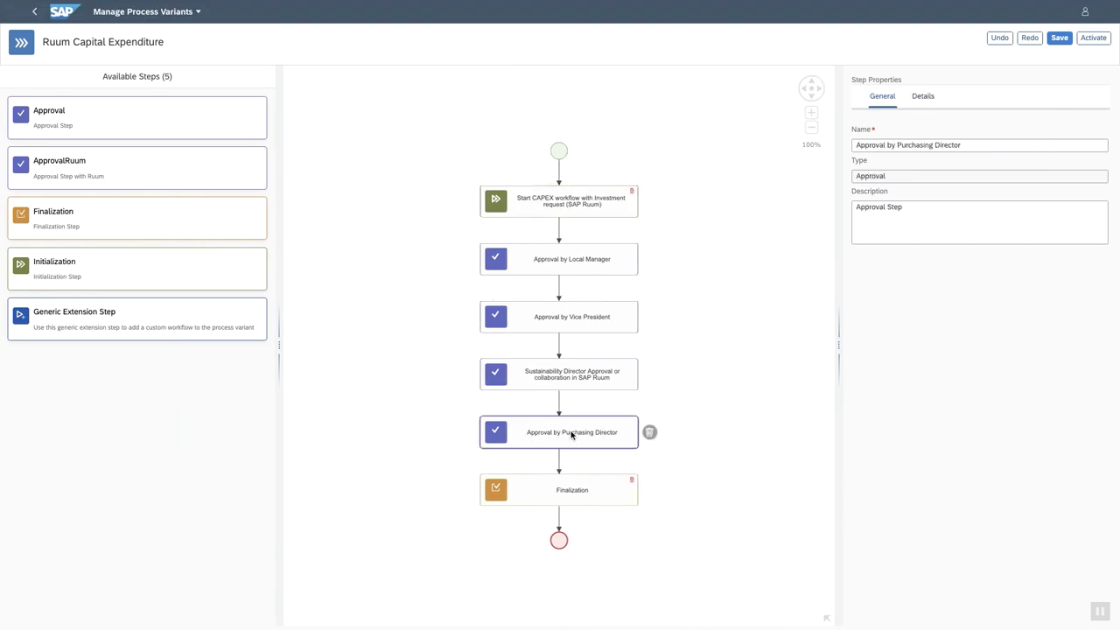
{"action": "key", "text": "ctrl+Up"}
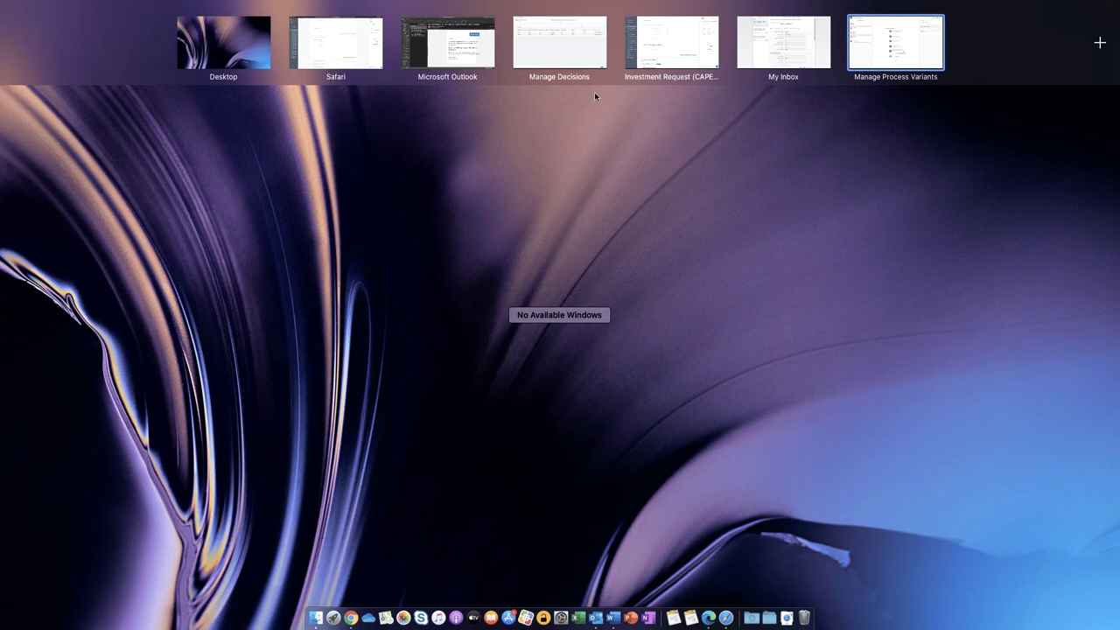
Refresh My Inbox and review the Office Space Extension approval task's details and history.
{"action": "left_click", "coordinate": [795, 37]}
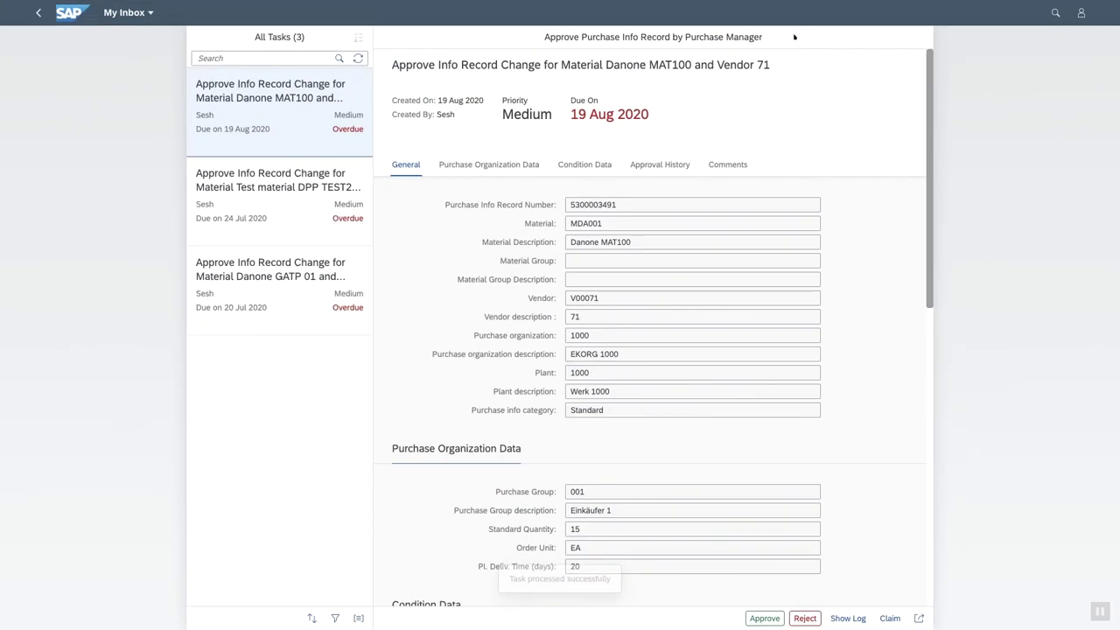
{"action": "left_click", "coordinate": [359, 58]}
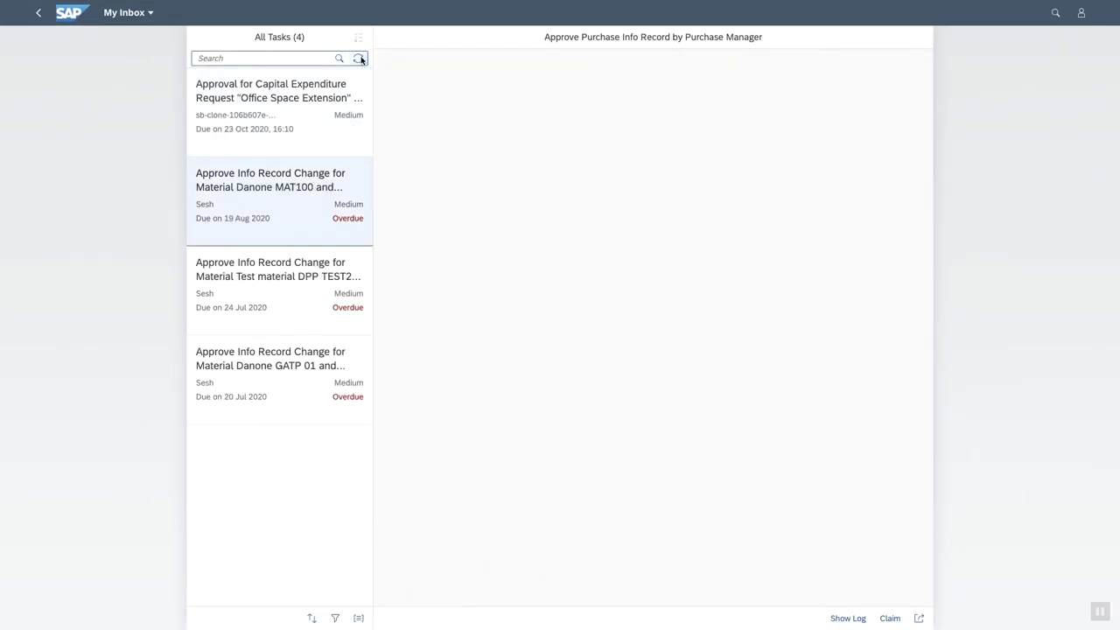
{"action": "left_click", "coordinate": [332, 112]}
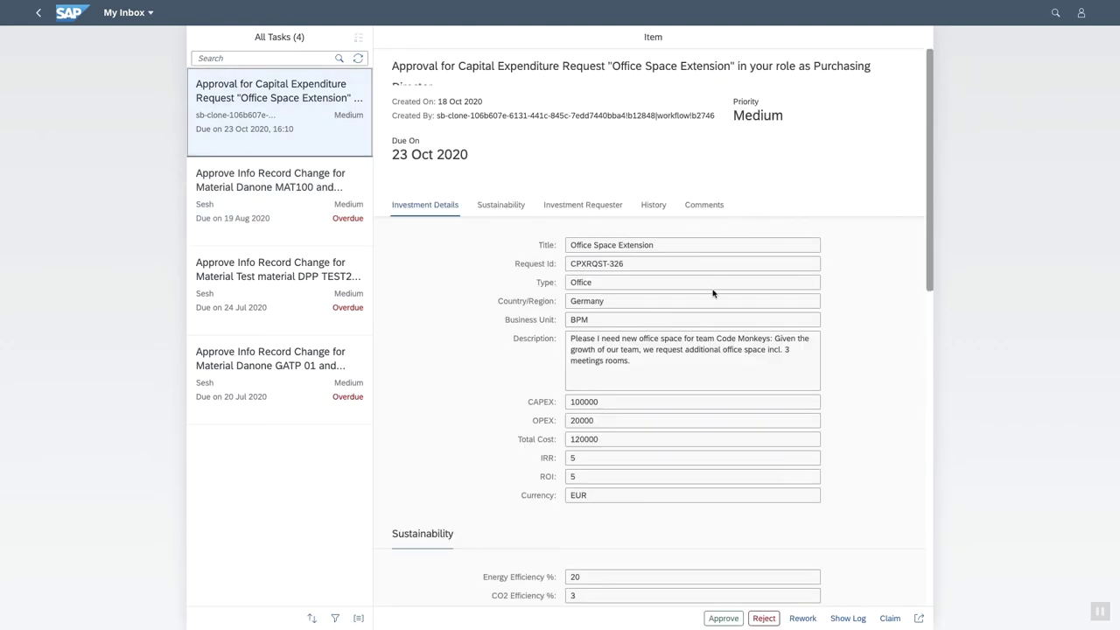
{"action": "scroll", "coordinate": [709, 325], "scroll_direction": "down", "scroll_amount": 5}
{"action": "scroll", "coordinate": [710, 328], "scroll_direction": "up", "scroll_amount": 3}
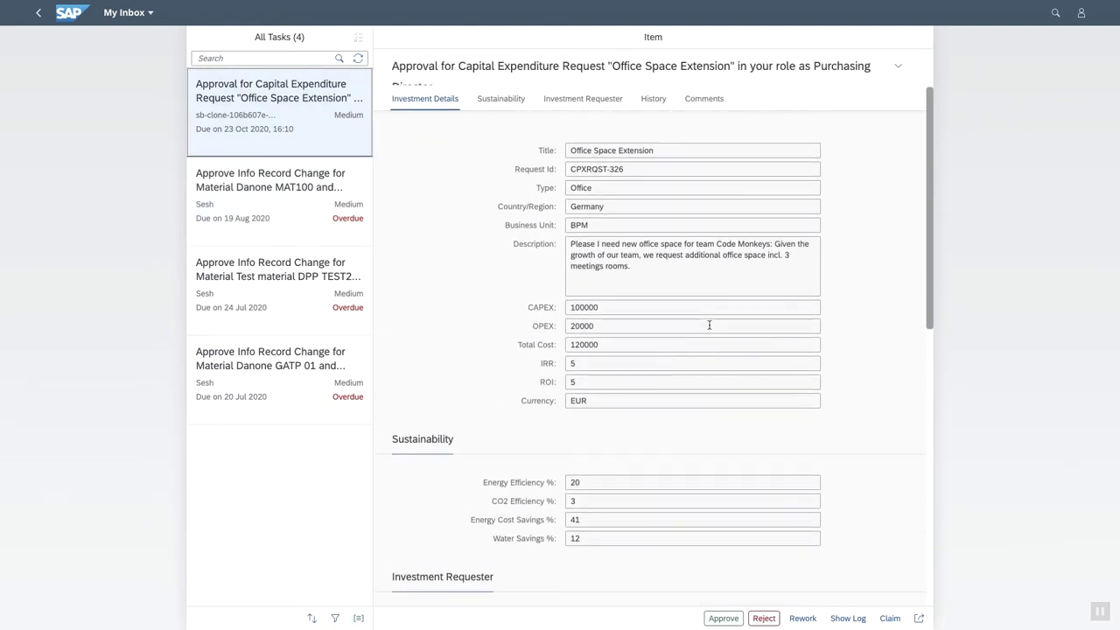
{"action": "scroll", "coordinate": [710, 325], "scroll_direction": "down", "scroll_amount": 2}
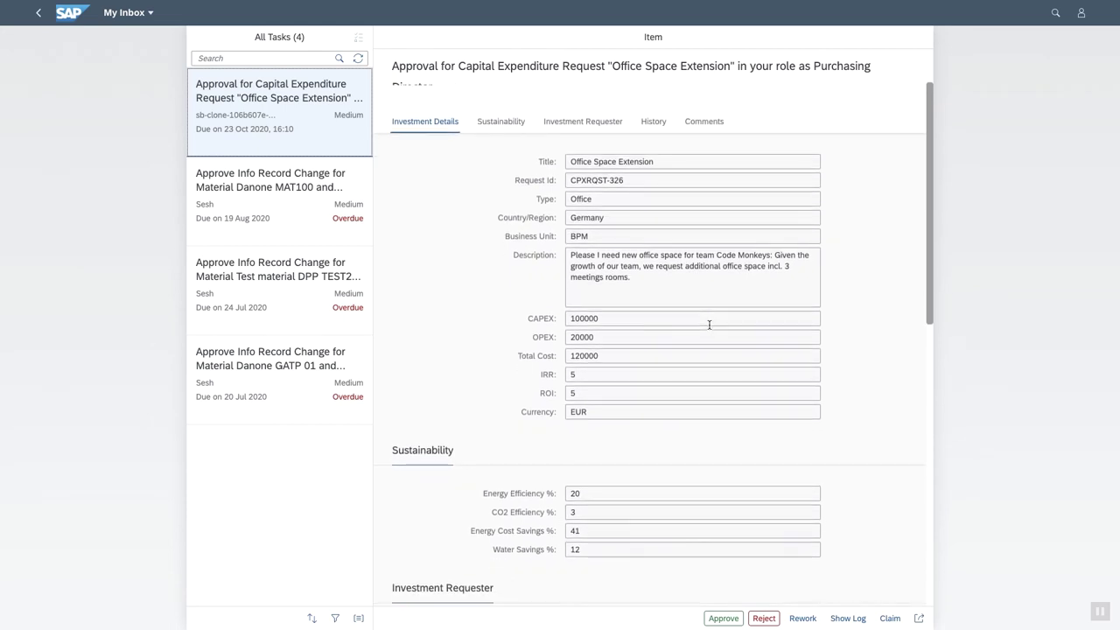
{"action": "scroll", "coordinate": [710, 325], "scroll_direction": "down", "scroll_amount": 3}
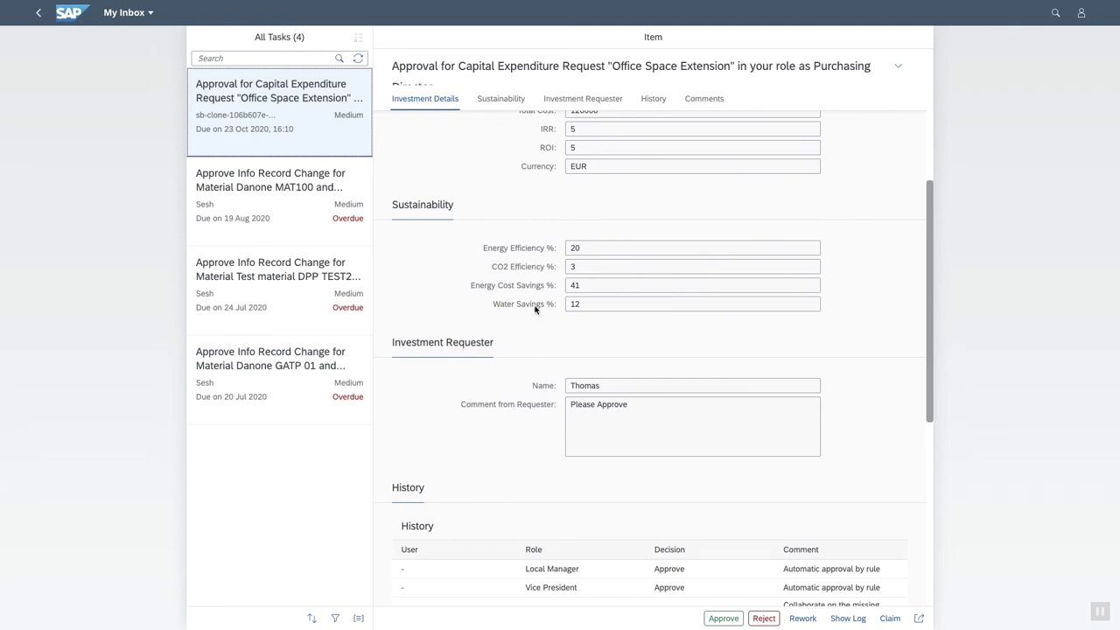
{"action": "scroll", "coordinate": [639, 305], "scroll_direction": "down", "scroll_amount": 3}
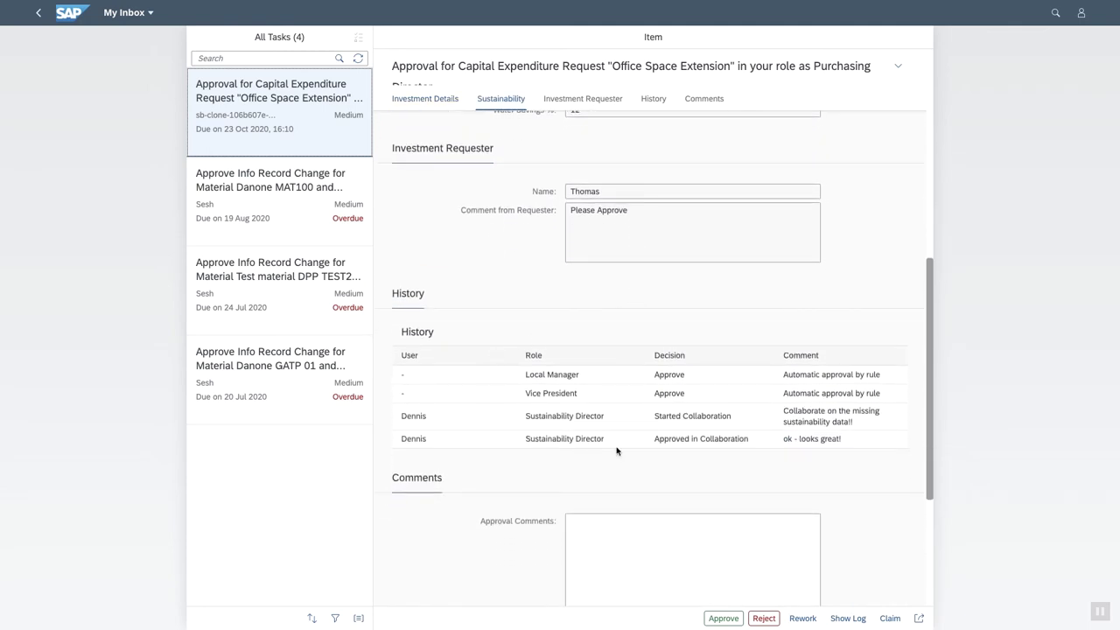
{"action": "scroll", "coordinate": [646, 448], "scroll_direction": "down", "scroll_amount": 1}
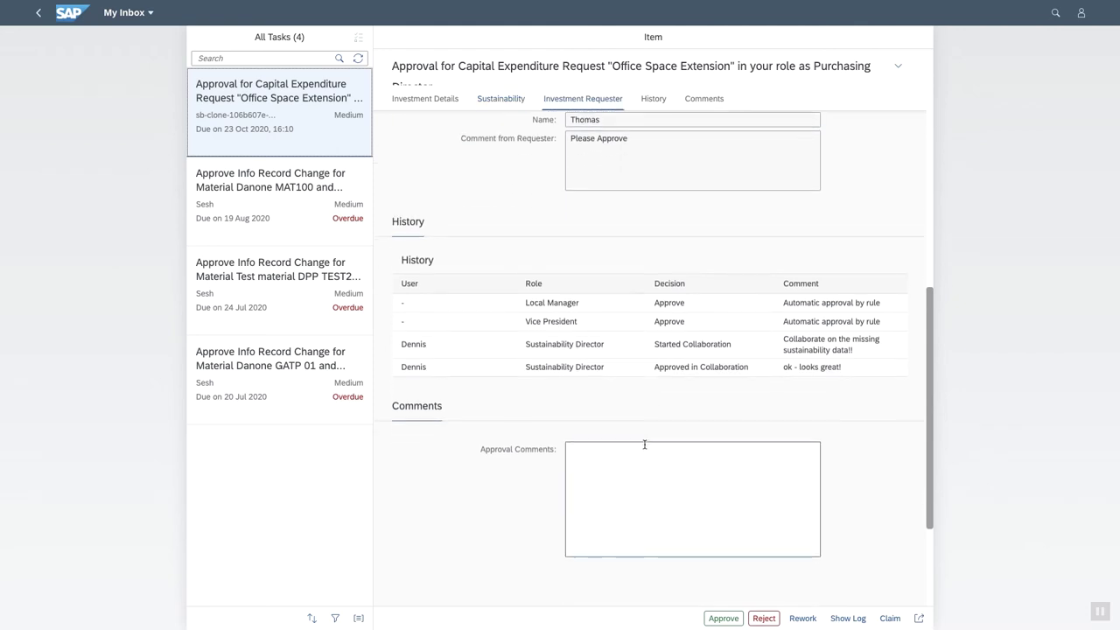
Approve the capital expenditure request with the comment 'ok, approved!'.
{"action": "left_click", "coordinate": [609, 465]}
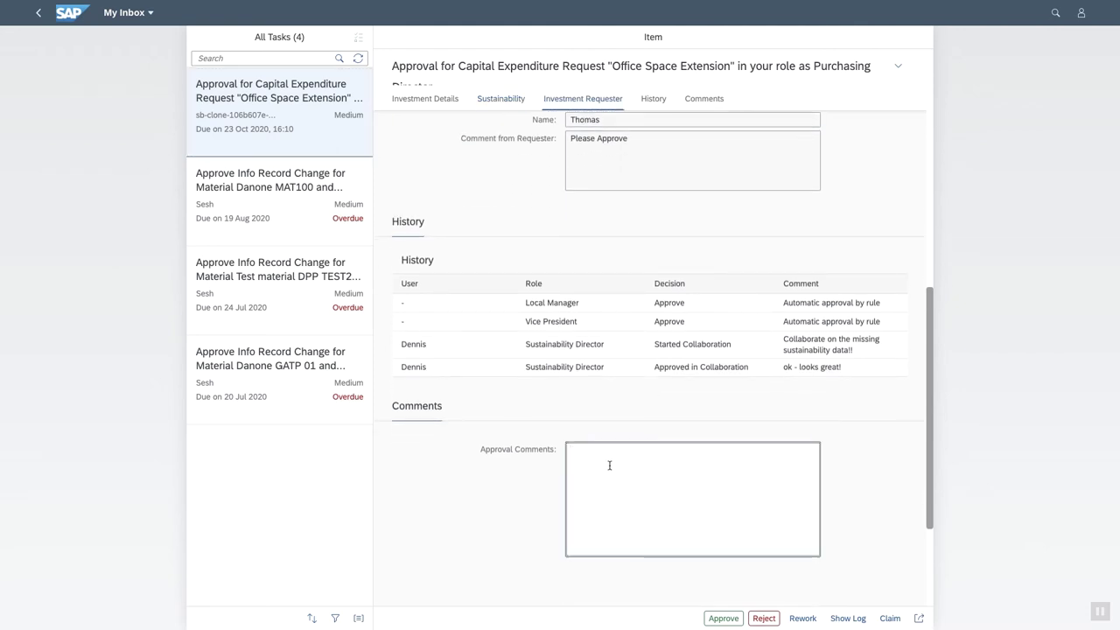
{"action": "type", "text": "ok, approved!"}
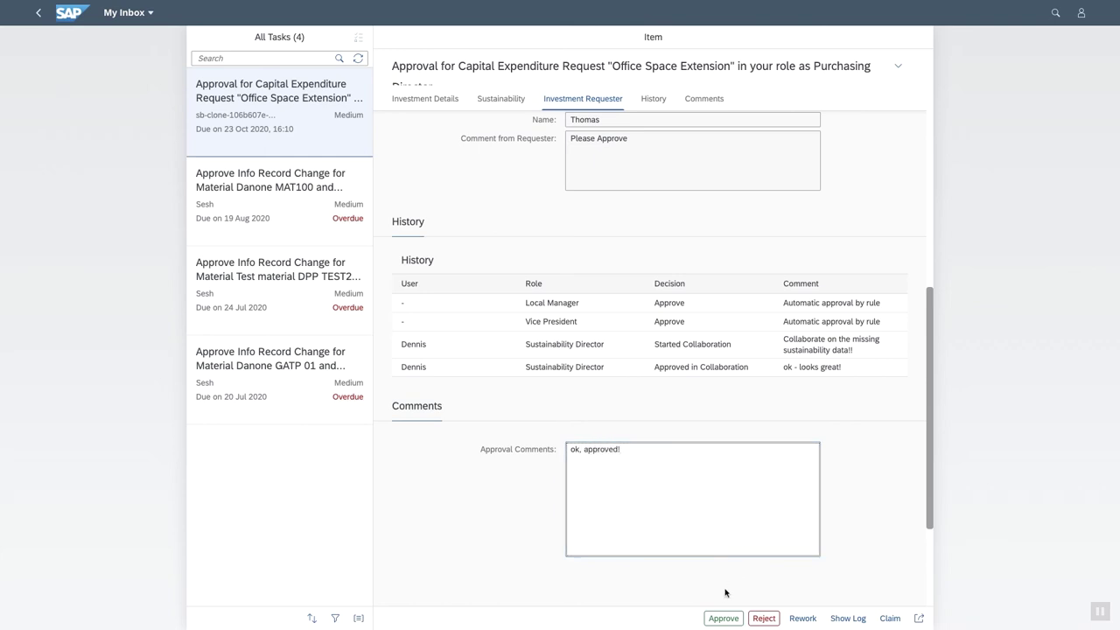
{"action": "left_click", "coordinate": [716, 618]}
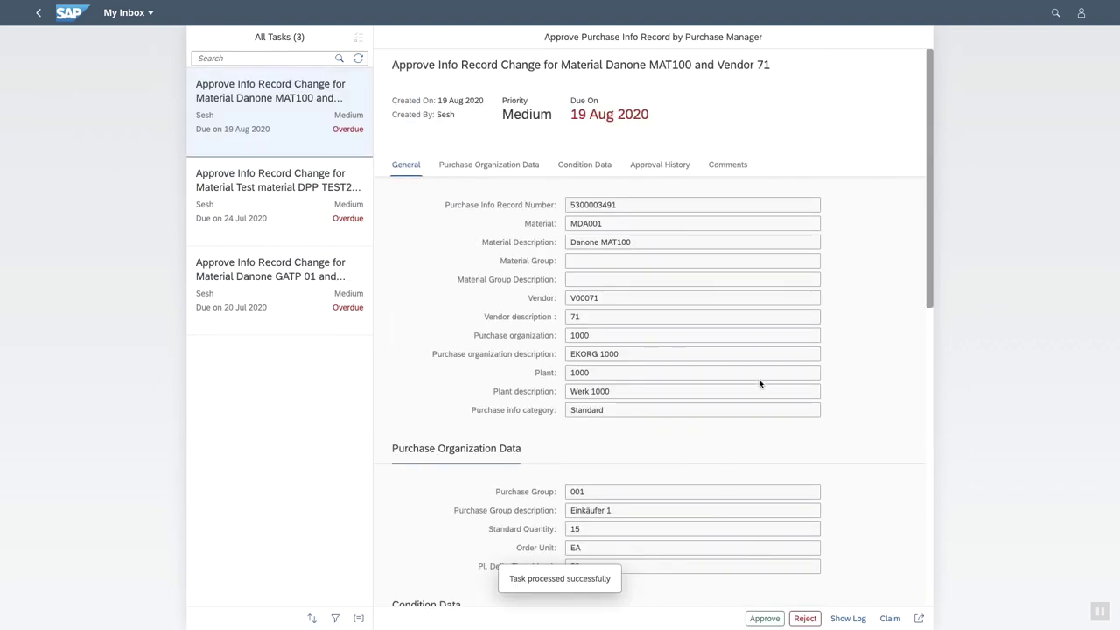
{"action": "key", "text": "ctrl+Up"}
Fetch new Outlook mail and open the 'Full approval for "Office Space Extension"' message.
{"action": "left_click", "coordinate": [447, 46]}
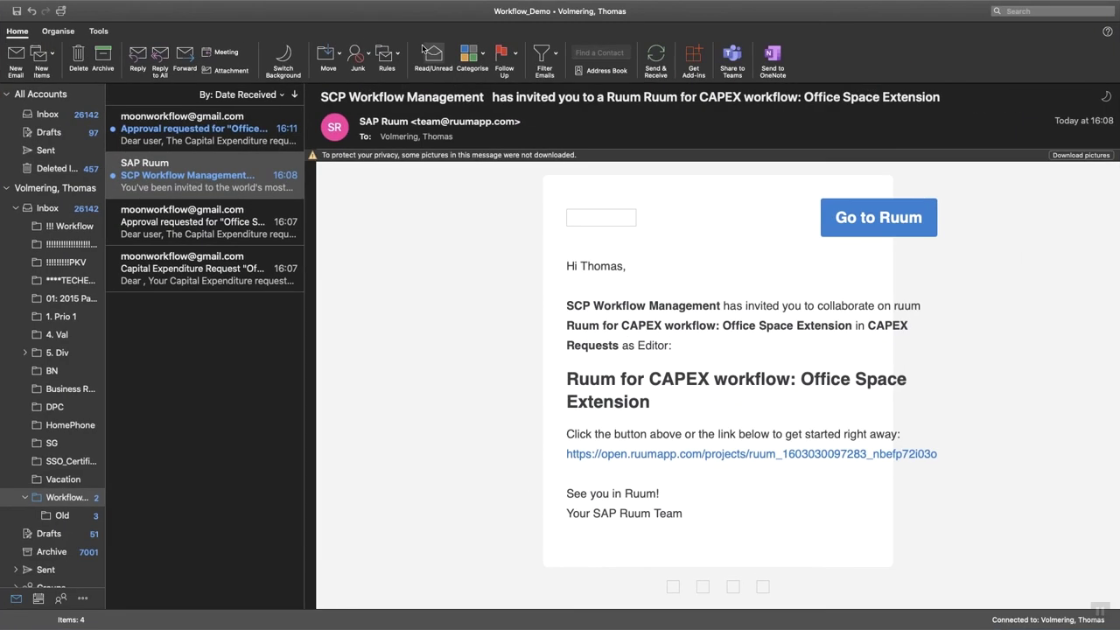
{"action": "left_click", "coordinate": [652, 54]}
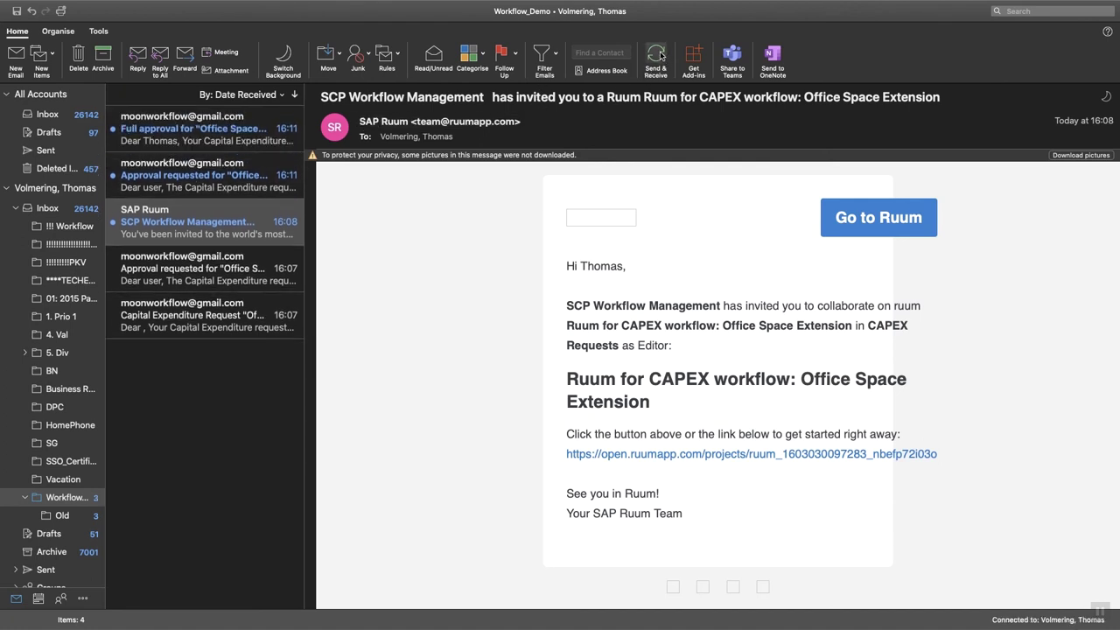
{"action": "left_click", "coordinate": [188, 133]}
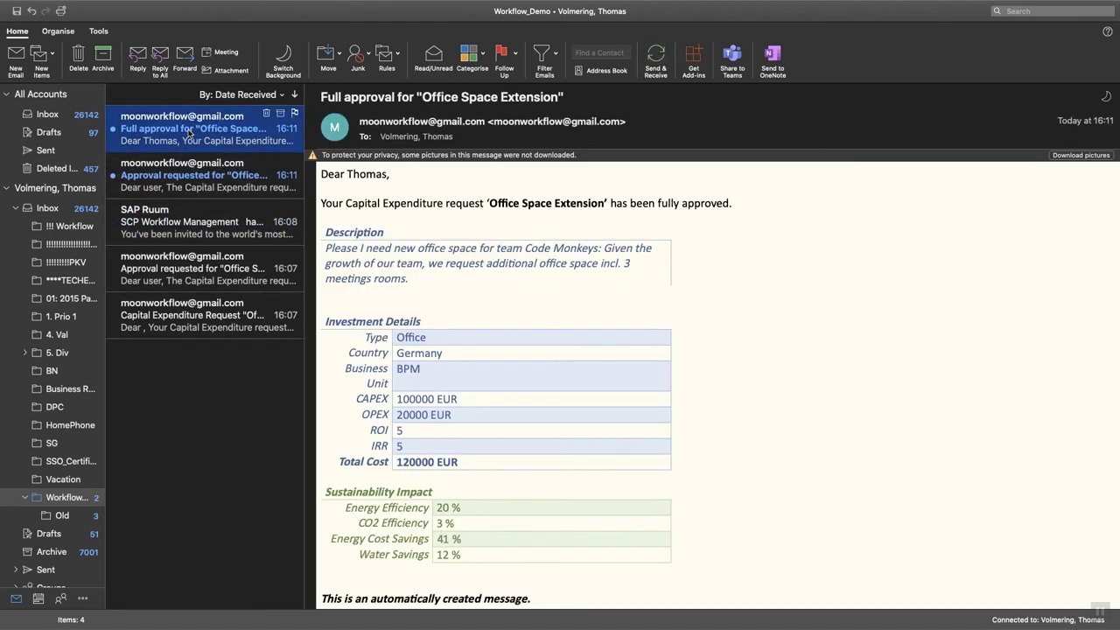